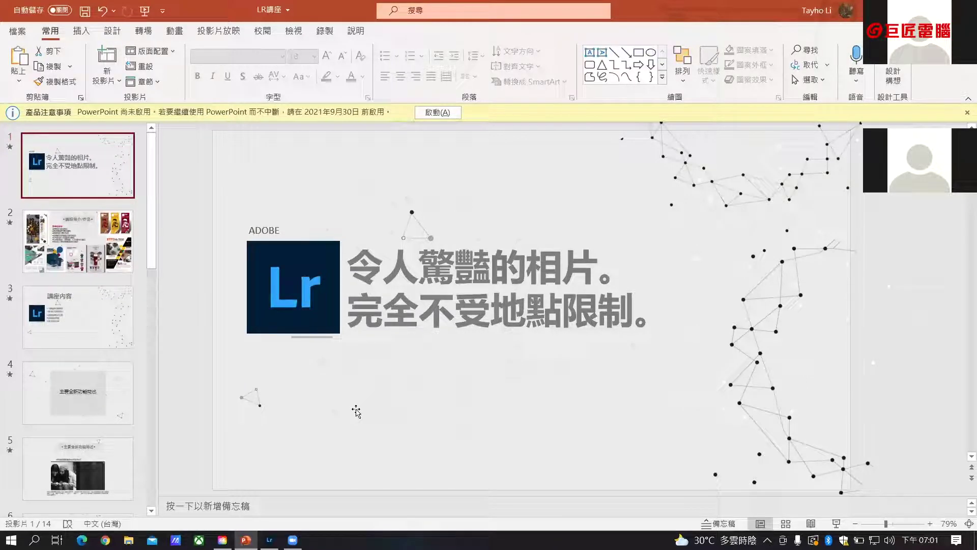
# Step: Select the slide 2 thumbnail to show the instructor introduction and portfolio page
pyautogui.click(94, 242)
# Step: Move focus from the thumbnail pane onto the slide itself
pyautogui.click(184, 263)
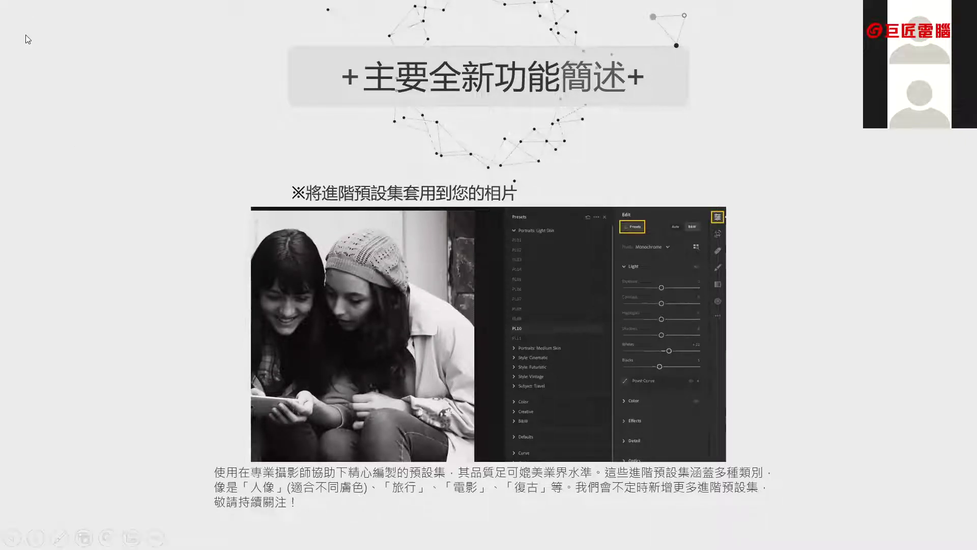
# Step: Step ahead and back to the presets slide, then advance to the Enhance image-quality slide
pyautogui.click(454, 218)
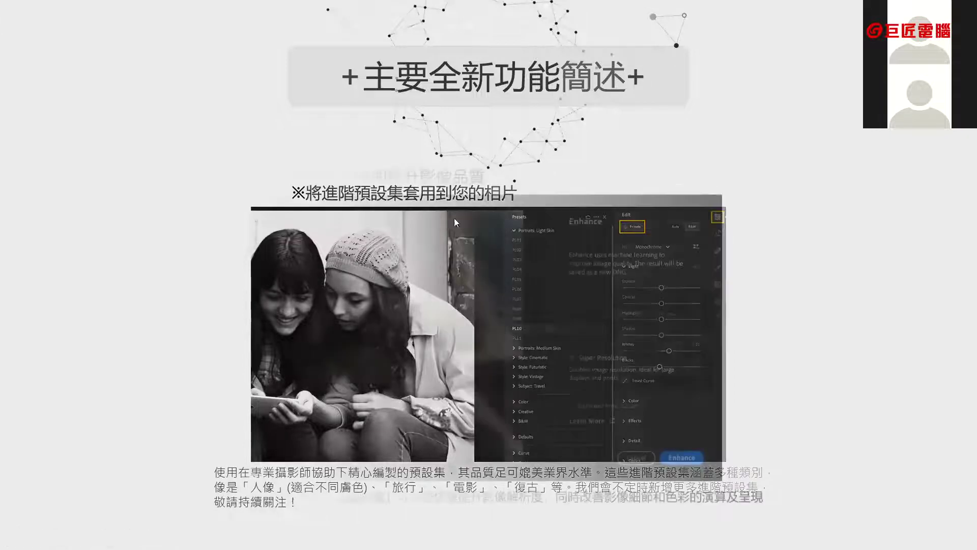
pyautogui.click(335, 220)
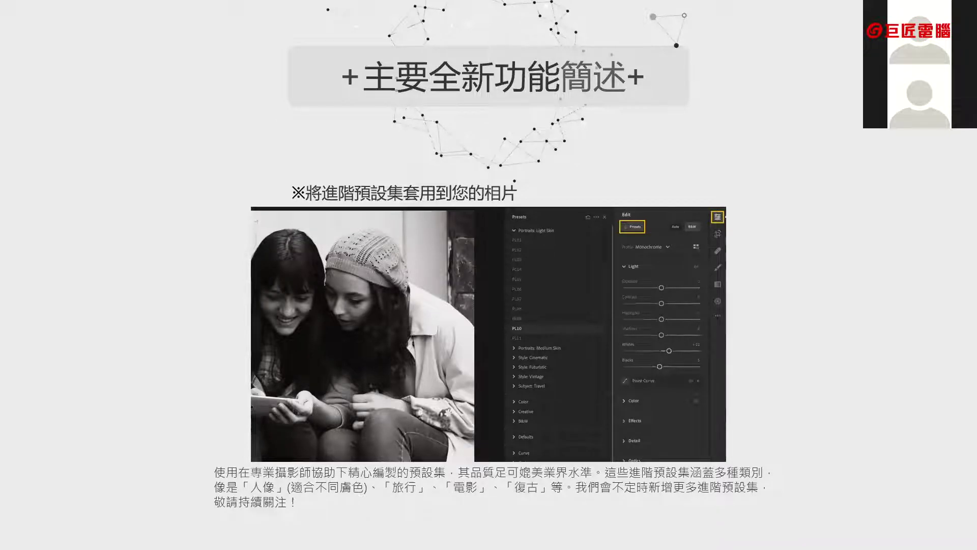
pyautogui.press('Right')
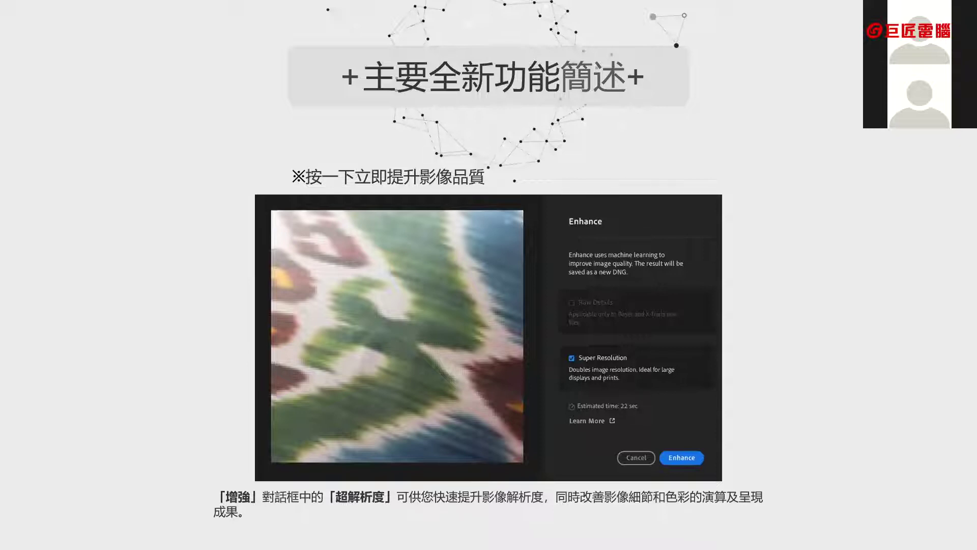
# Step: Advance the slideshow to the Share & Invite album-editing slide
pyautogui.press('Right')
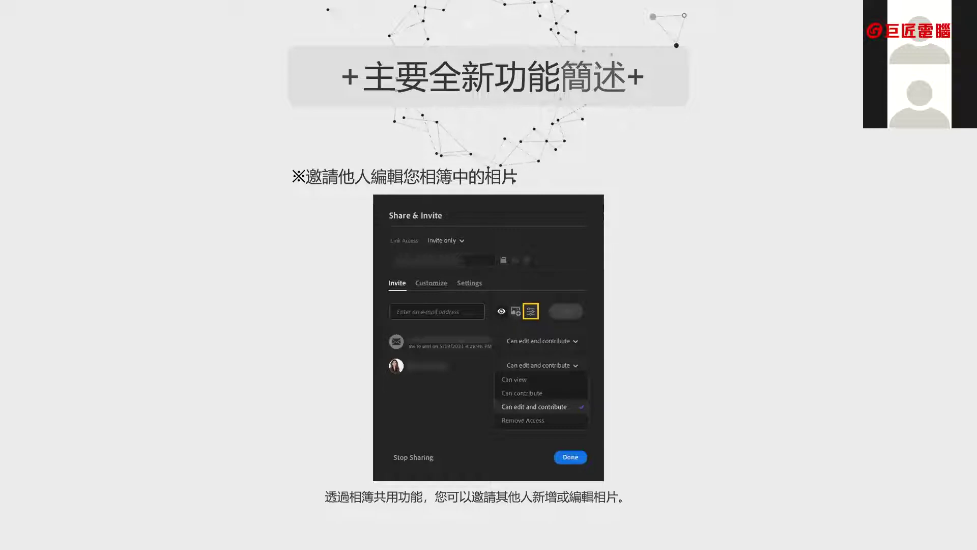
# Step: Briefly revisit the Enhance slide, return to Share & Invite, then advance to custom crop ratios
pyautogui.click(490, 222)
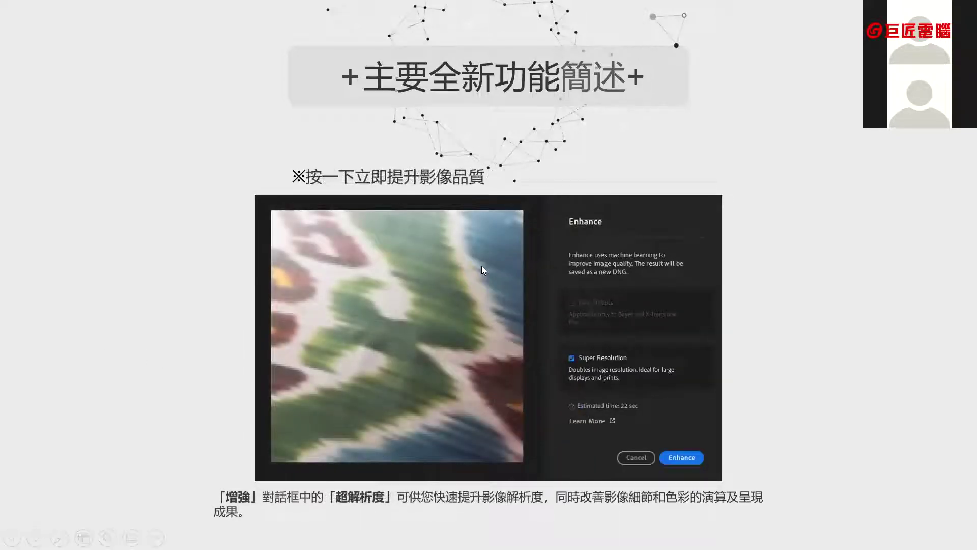
pyautogui.press('Left')
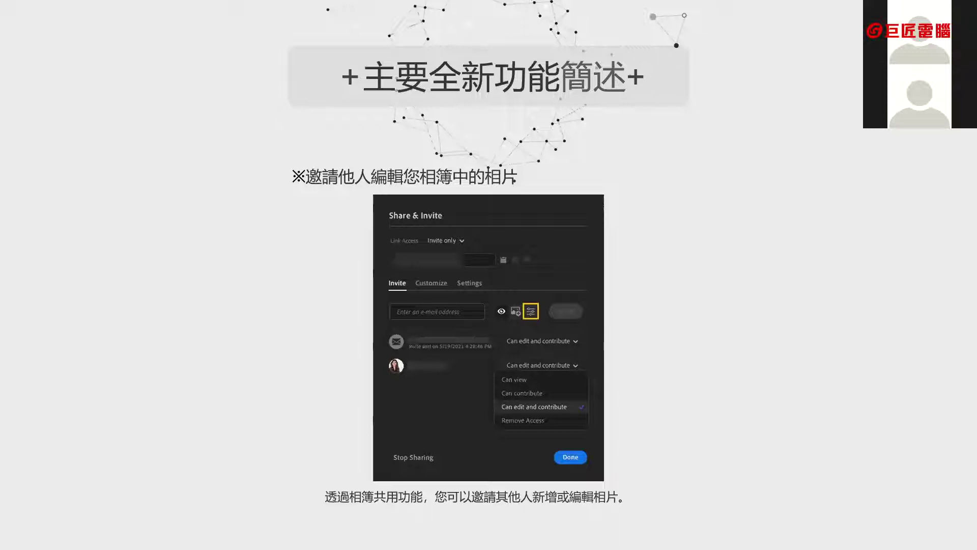
pyautogui.press('Right')
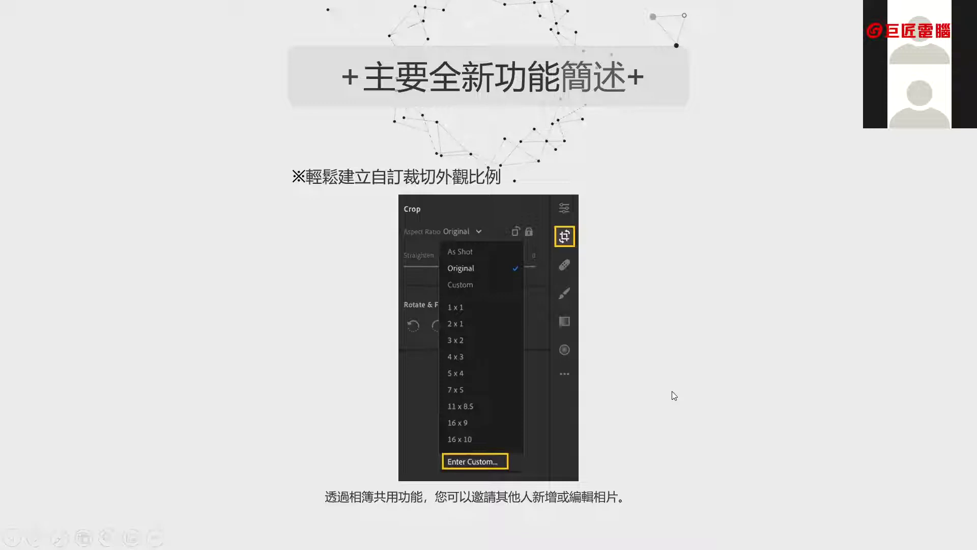
# Step: Advance to the slide on support for new cameras and lenses
pyautogui.press('Right')
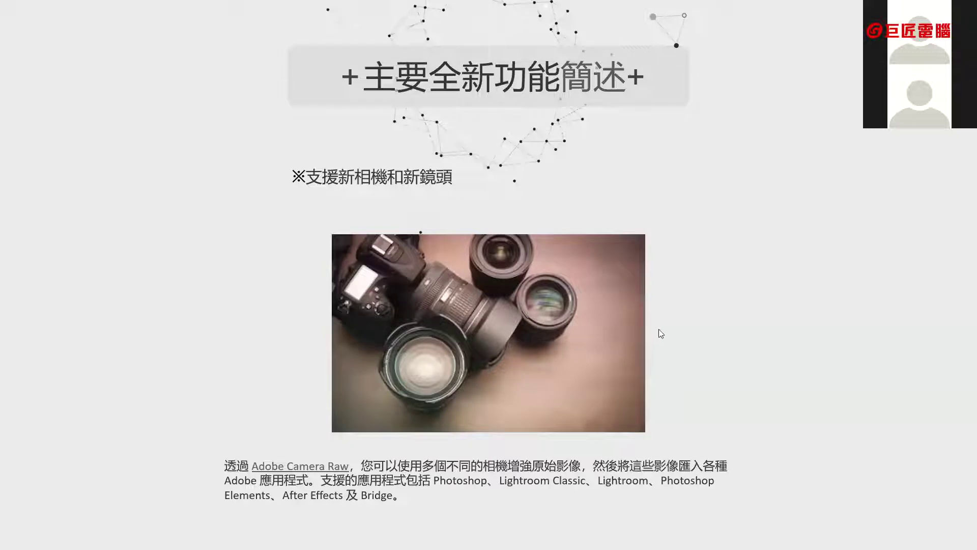
# Step: Flip through the crop-ratio, album-sharing, Enhance and camera-support slides with the arrow keys
pyautogui.press('Right')
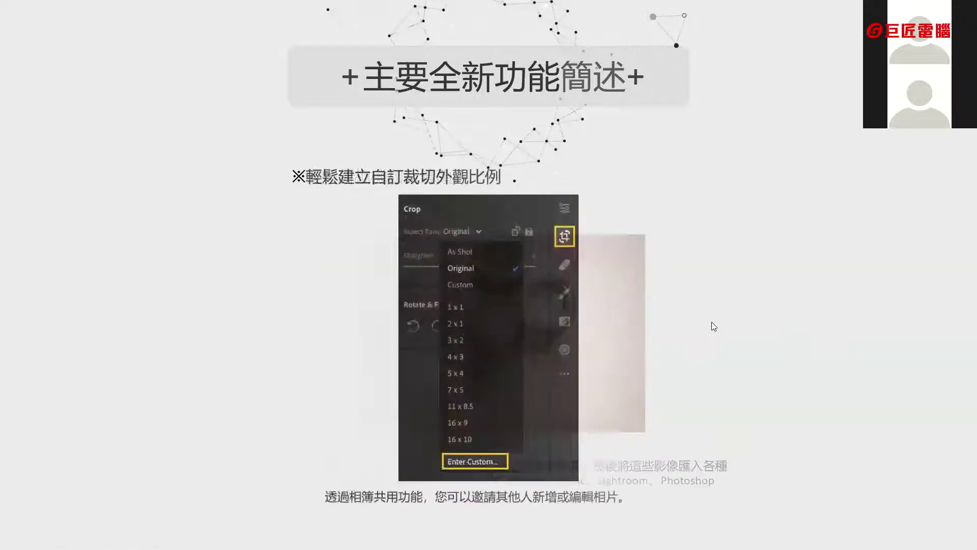
pyautogui.press('Right')
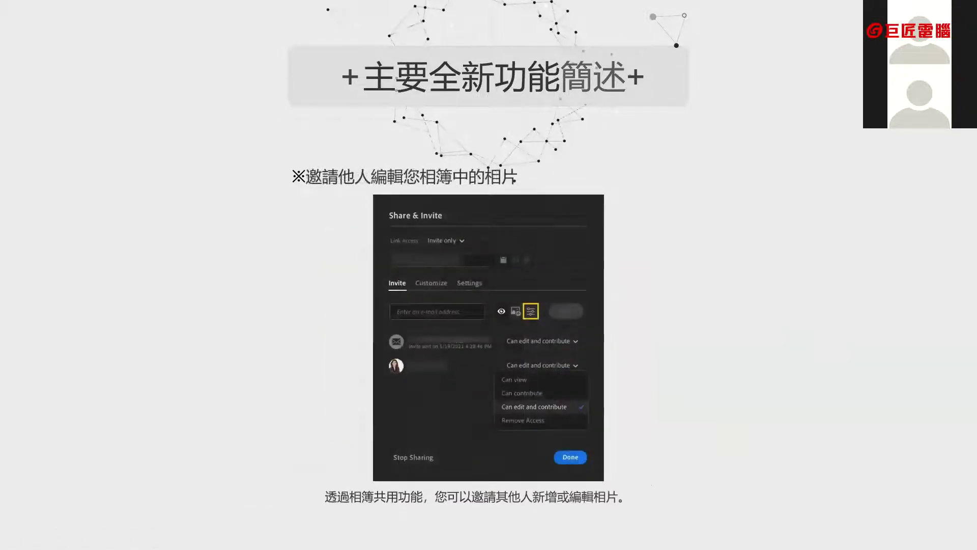
pyautogui.press('Right')
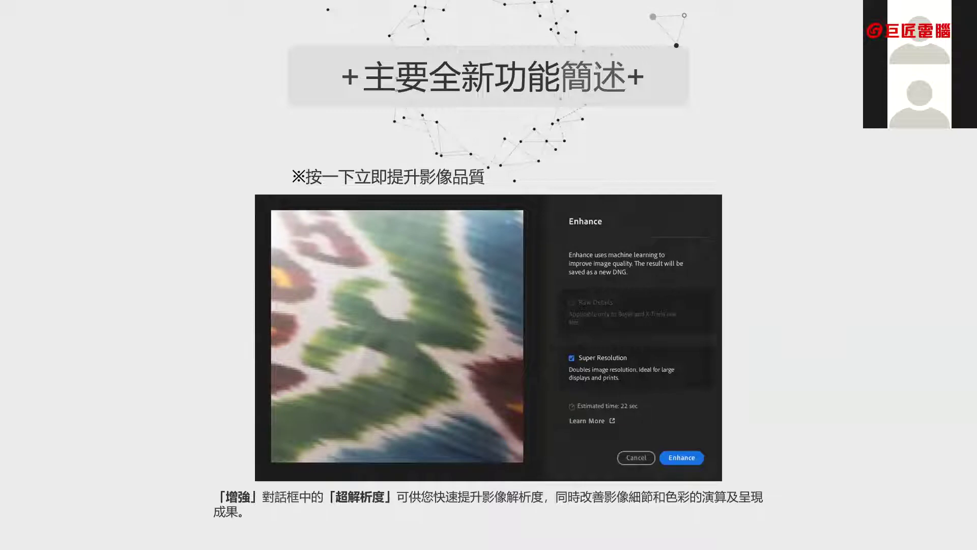
pyautogui.press('Right')
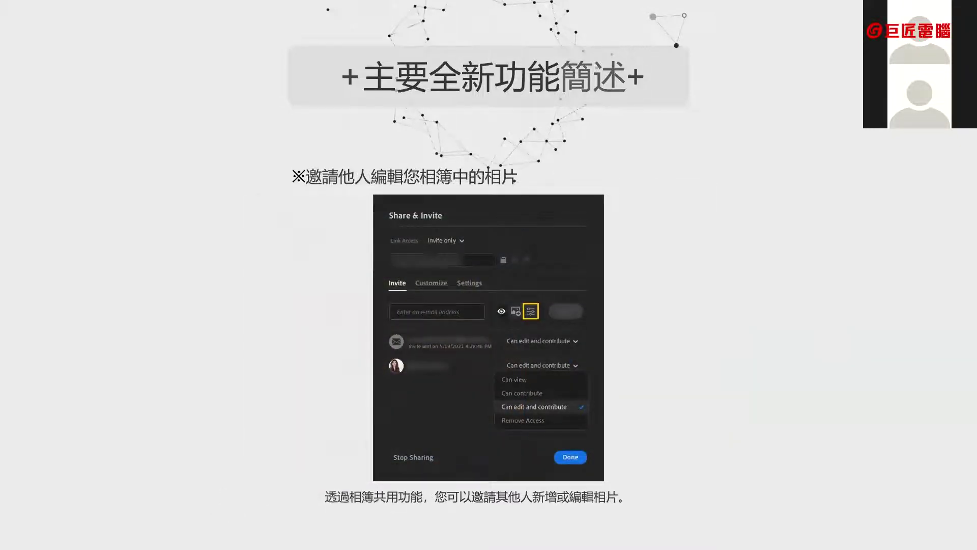
pyautogui.press('Right')
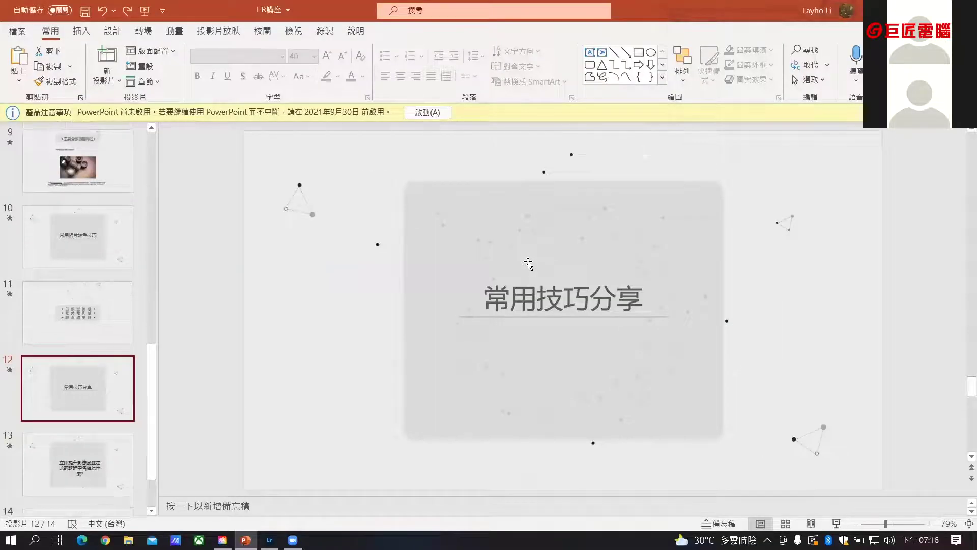
# Step: Switch from PowerPoint to the Lightroom window from the taskbar
pyautogui.click(270, 540)
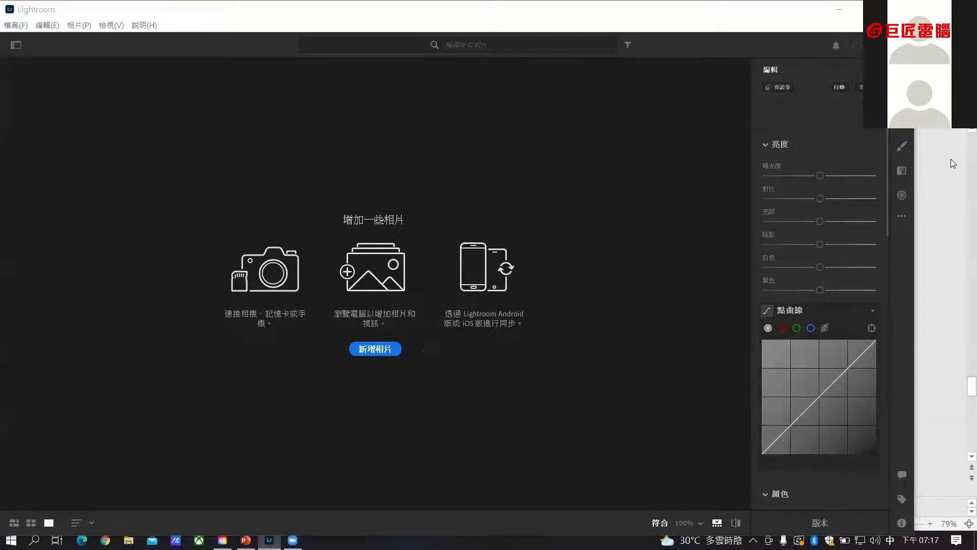
# Step: Focus the Lightroom window and open the left photos panel listing All Photos
pyautogui.click(697, 56)
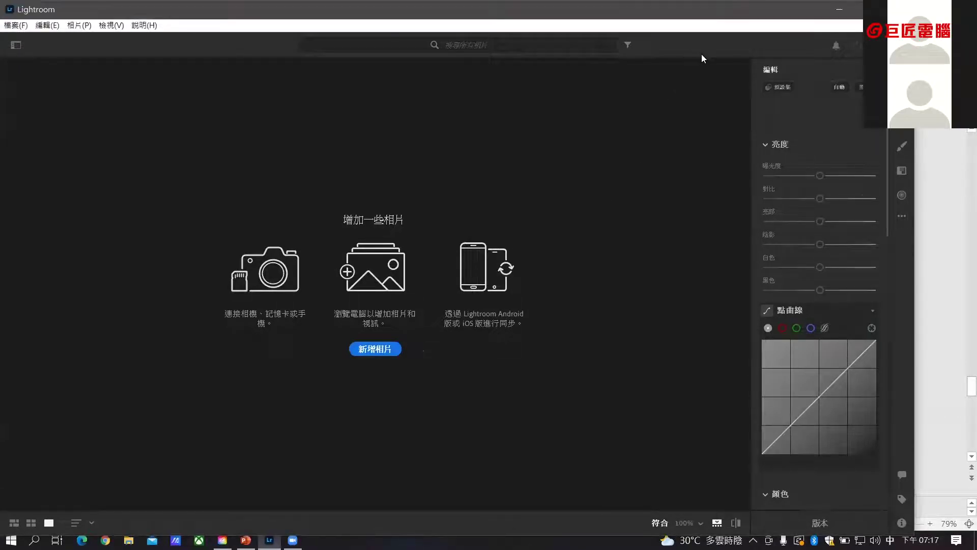
pyautogui.click(385, 353)
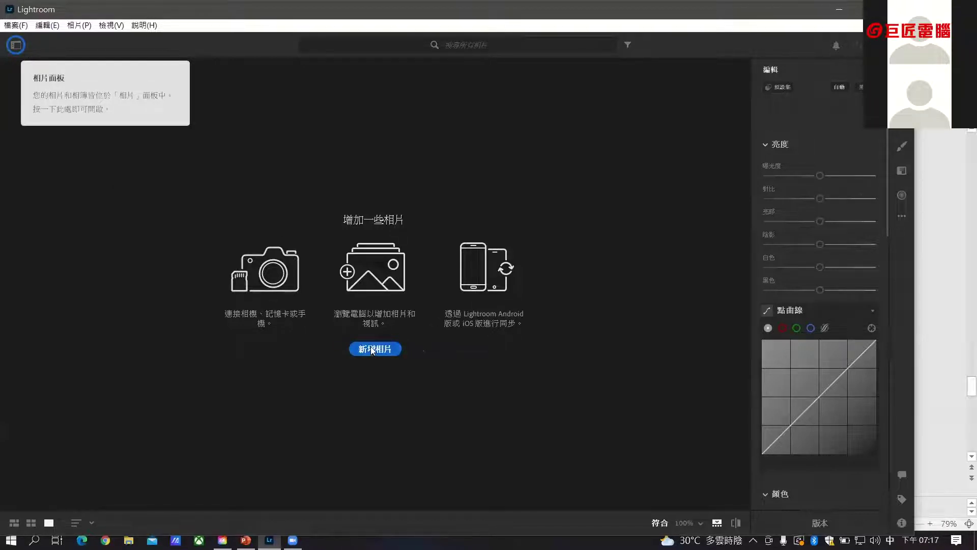
pyautogui.click(18, 49)
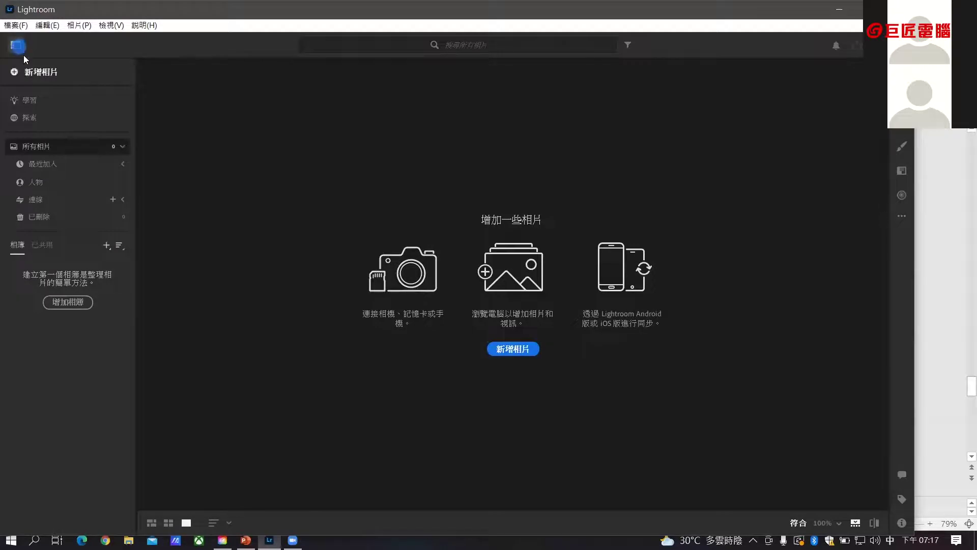
# Step: Open the Add Photos file picker and navigate from Pic02 up into the Pic4 folder
pyautogui.click(42, 72)
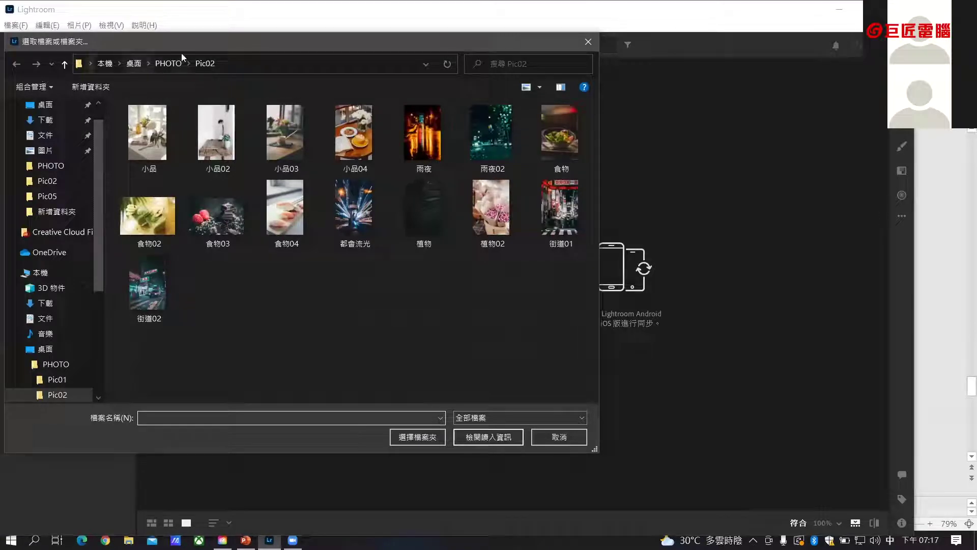
pyautogui.moveTo(198, 49); pyautogui.dragTo(341, 91)
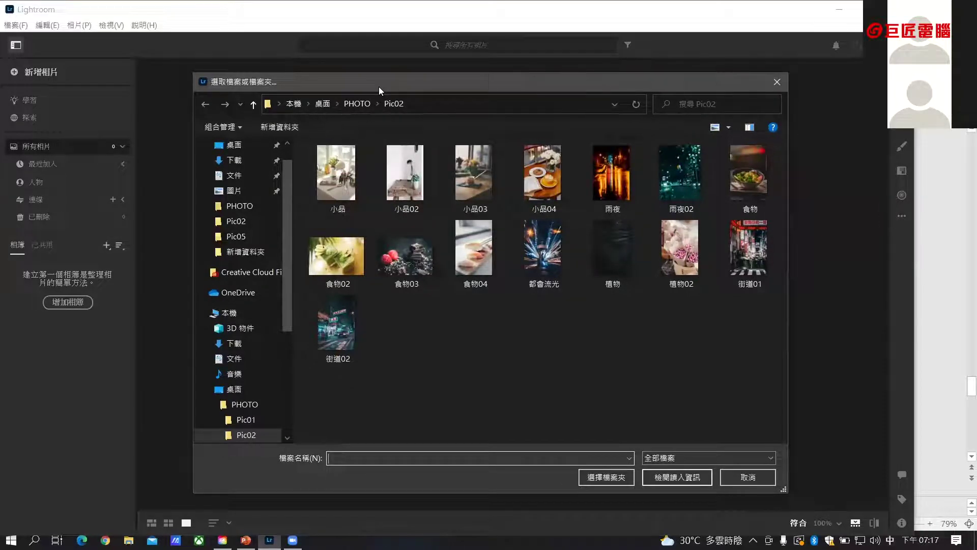
pyautogui.click(357, 105)
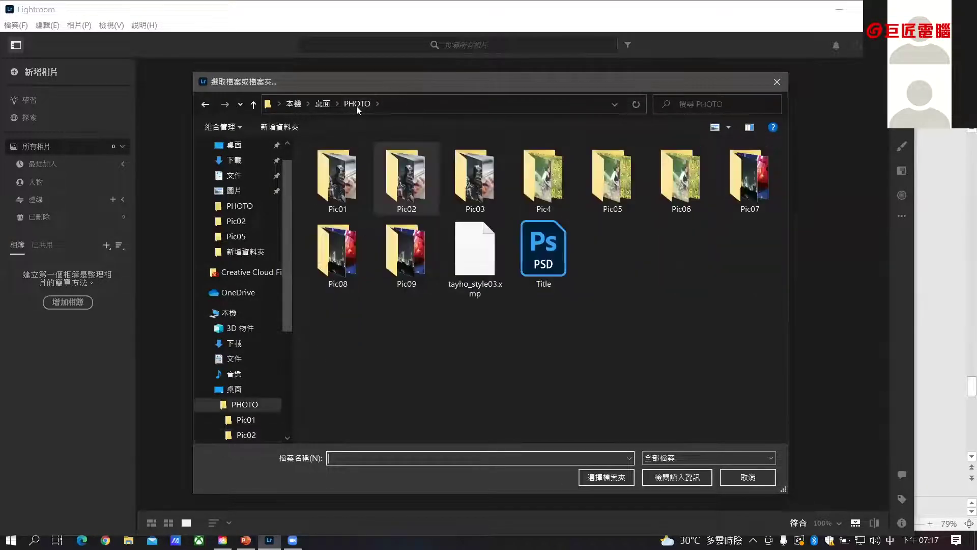
pyautogui.doubleClick(543, 201)
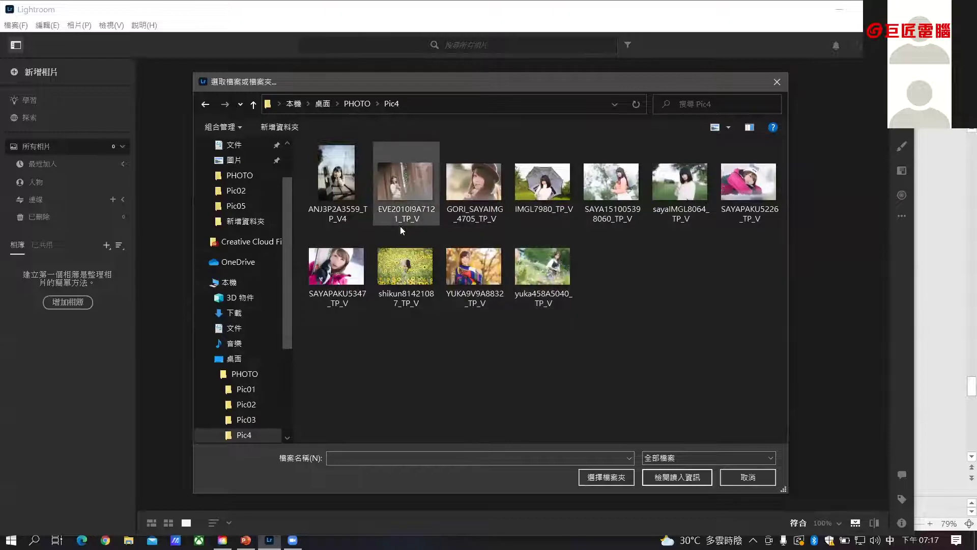
# Step: Select five Pic4 portraits, including EVE2010I9A7121_TP_V and yuka458A5040, and confirm the import
pyautogui.click(418, 193)
pyautogui.keyDown('ctrl'); pyautogui.click(479, 197); pyautogui.keyUp('ctrl')
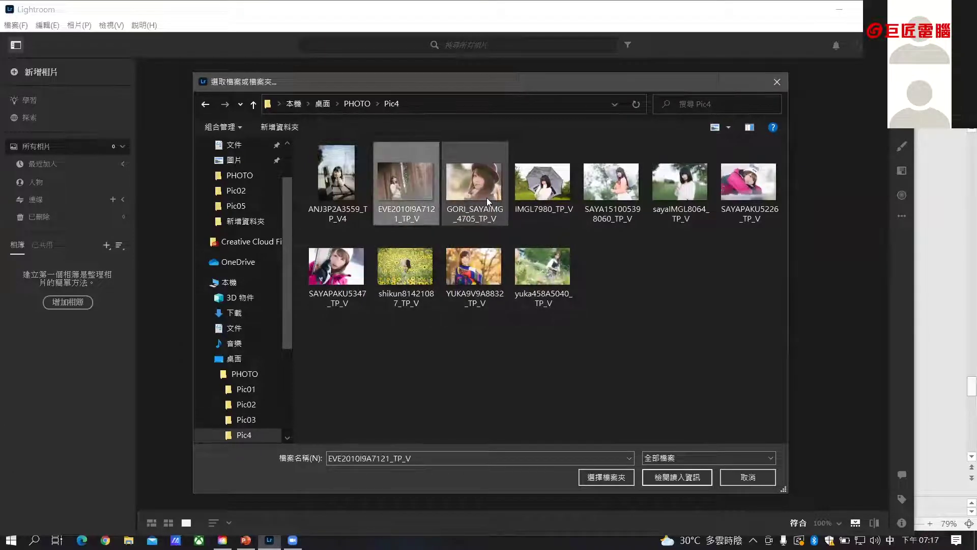
pyautogui.keyDown('ctrl'); pyautogui.click(624, 197); pyautogui.keyUp('ctrl')
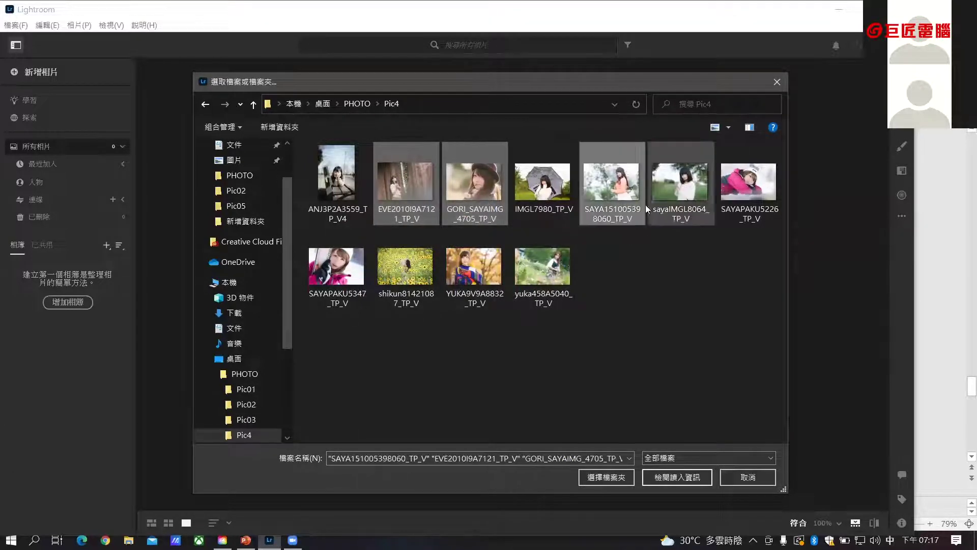
pyautogui.keyDown('ctrl'); pyautogui.click(751, 202); pyautogui.keyUp('ctrl')
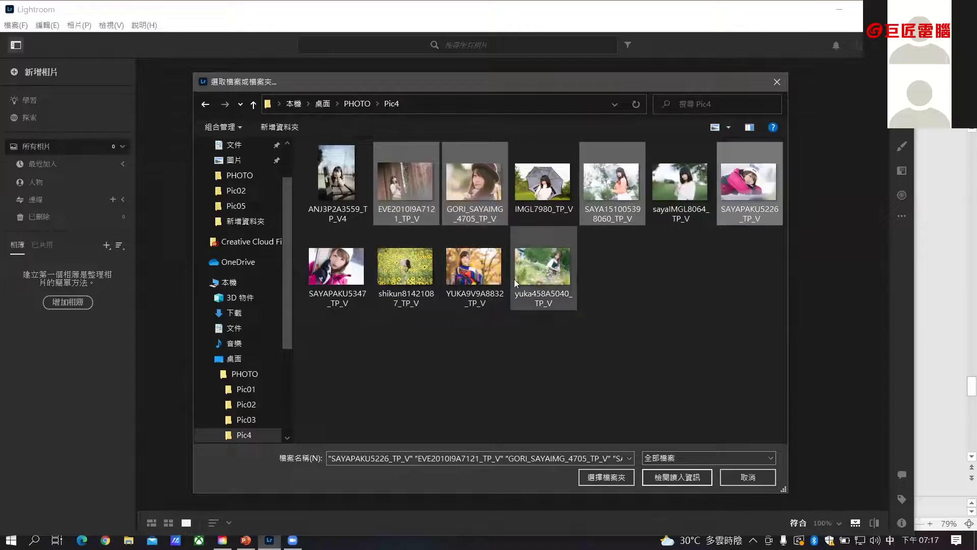
pyautogui.keyDown('ctrl'); pyautogui.click(534, 271); pyautogui.keyUp('ctrl')
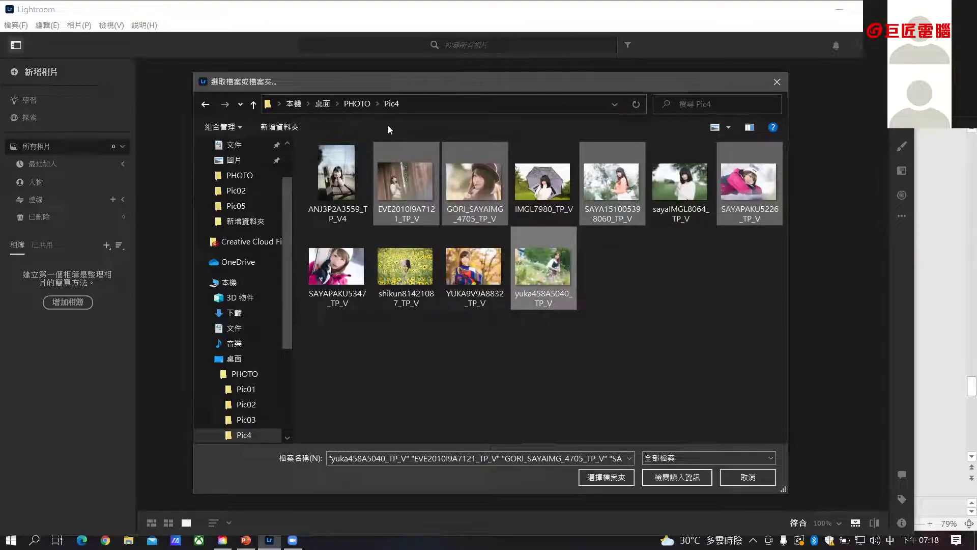
pyautogui.click(600, 480)
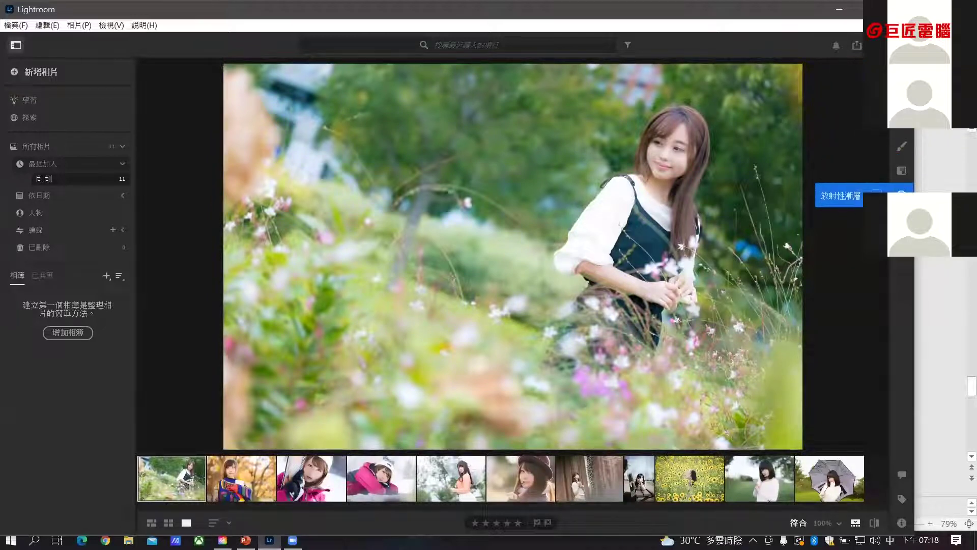
# Step: Switch to the Edit panel with E to show the flower-field portrait's light sliders and point curve
pyautogui.press('e')
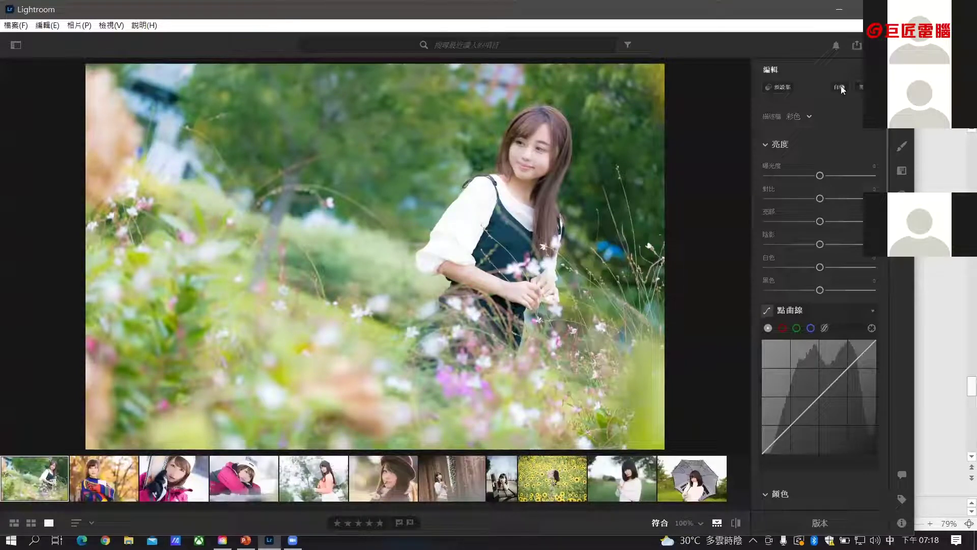
# Step: Apply the 主題:旅行 TR03 preset to the flower-field portrait, after trying TR01
pyautogui.click(785, 87)
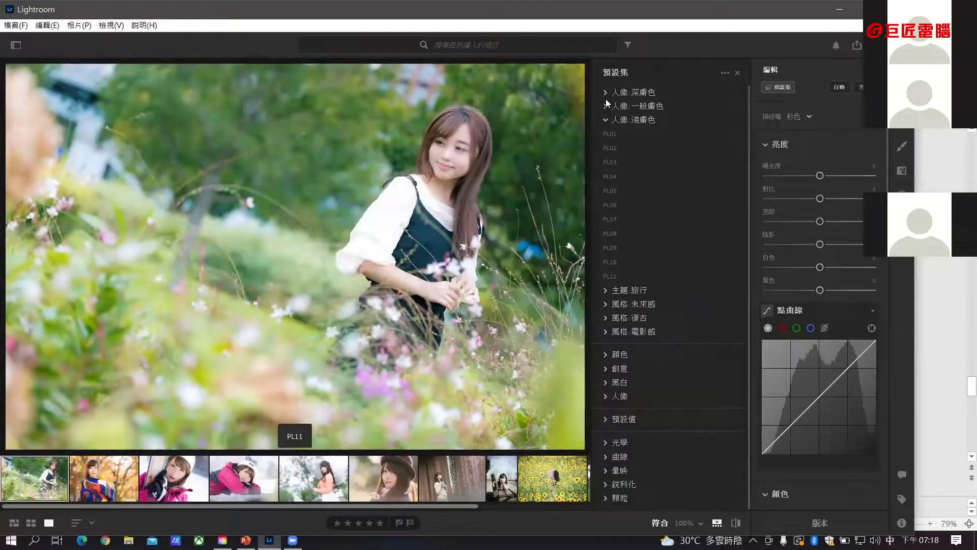
pyautogui.click(606, 120)
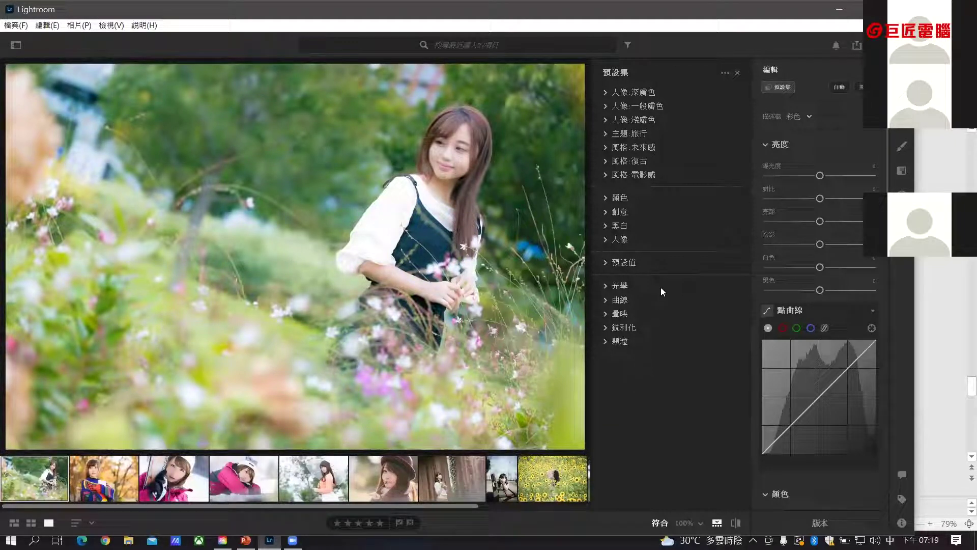
pyautogui.click(605, 133)
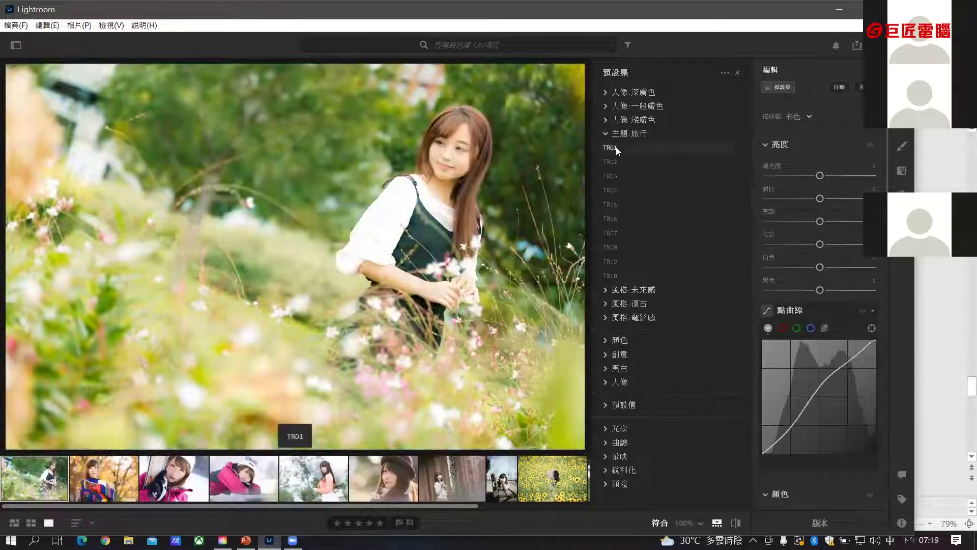
pyautogui.click(631, 148)
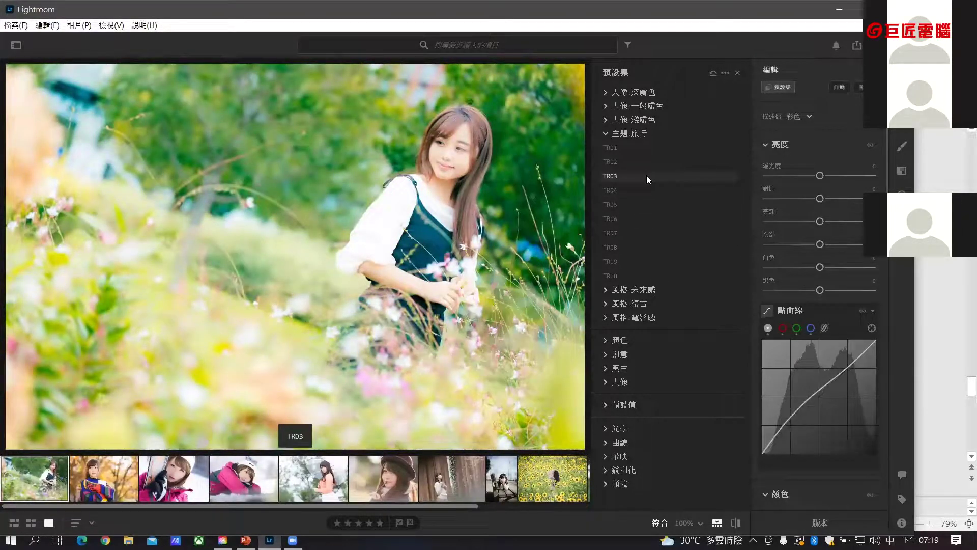
pyautogui.click(646, 175)
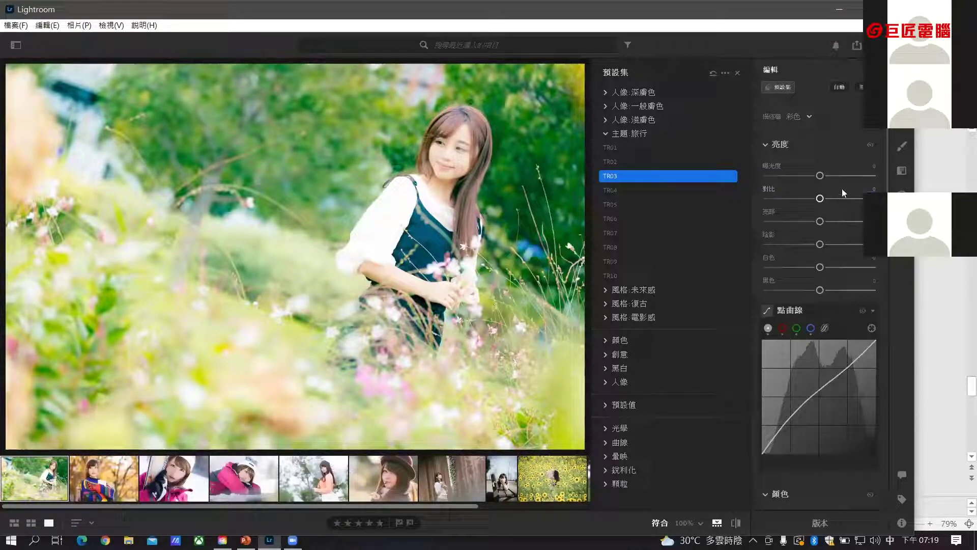
# Step: Raise the flower-field portrait's exposure to +0.29 and close the presets list
pyautogui.moveTo(819, 175)
pyautogui.mouseDown()
pyautogui.moveTo(809, 178)
pyautogui.moveTo(826, 183)
pyautogui.mouseUp()
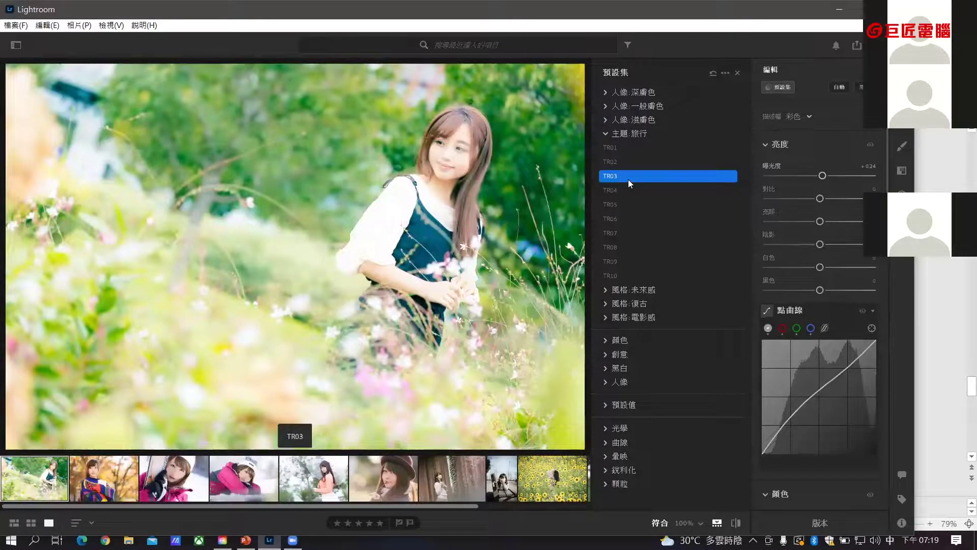
pyautogui.moveTo(822, 176)
pyautogui.mouseDown()
pyautogui.moveTo(812, 176)
pyautogui.moveTo(821, 179)
pyautogui.mouseUp()
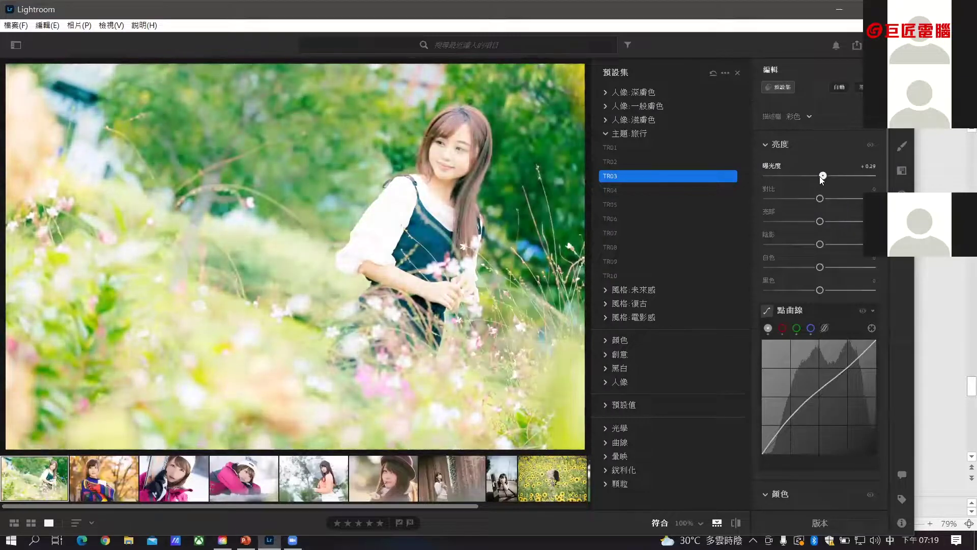
pyautogui.scroll(-4, 888, 284)
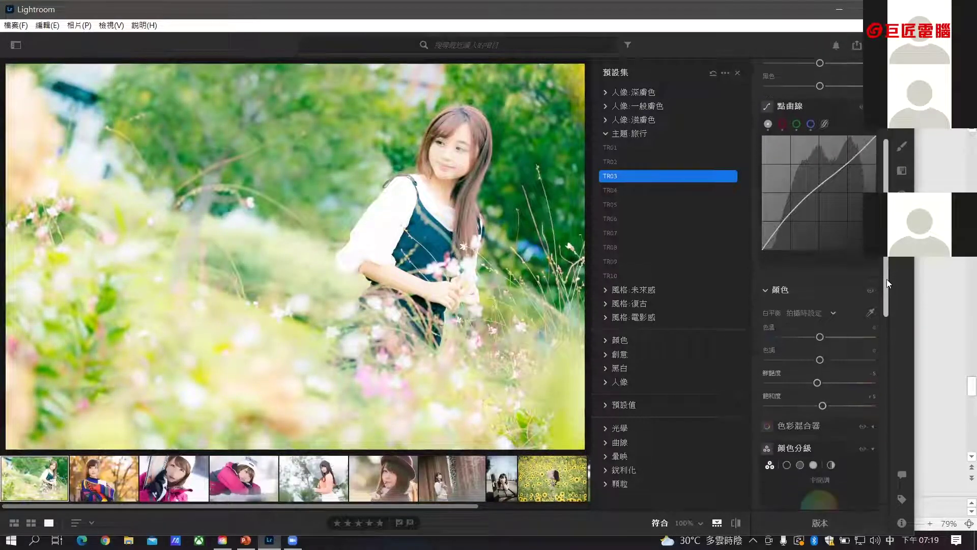
pyautogui.scroll(-8, 888, 284)
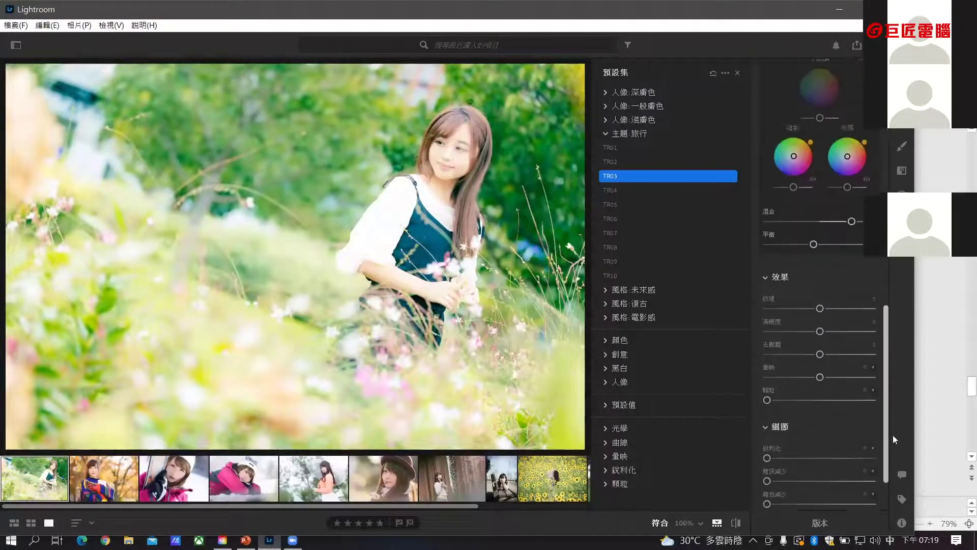
pyautogui.moveTo(894, 439); pyautogui.dragTo(910, 167)
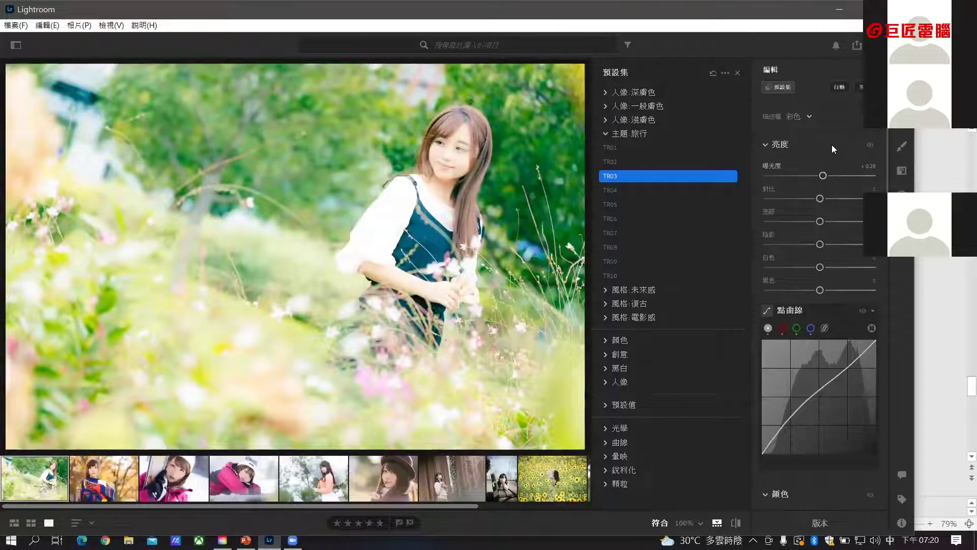
pyautogui.click(737, 74)
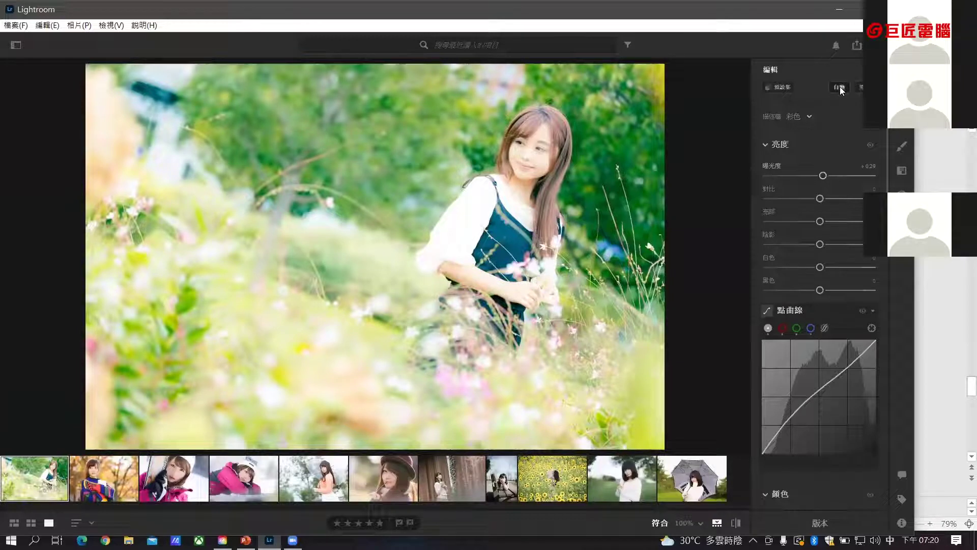
# Step: Apply Auto tone to the flower-field portrait, then select the autumn sweater photo
pyautogui.click(778, 87)
pyautogui.click(780, 87)
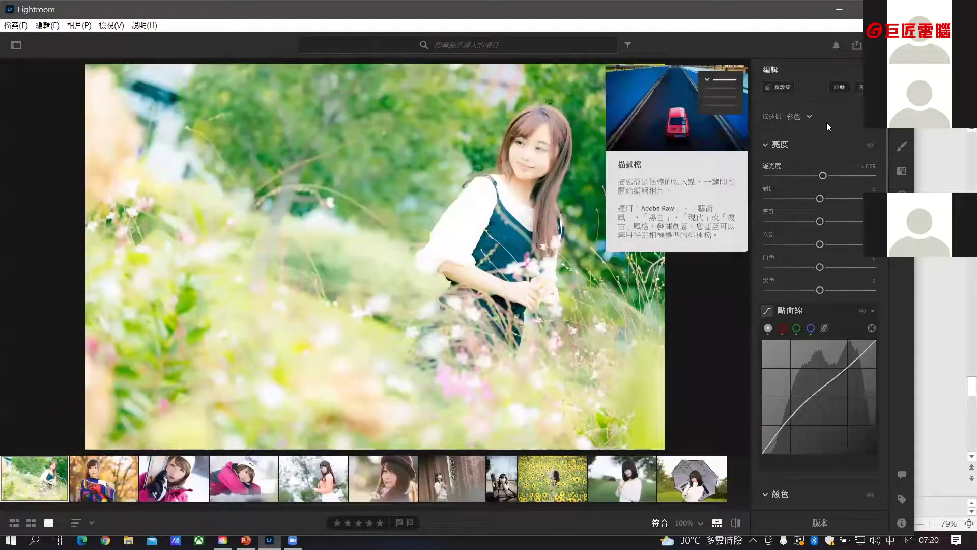
pyautogui.click(838, 87)
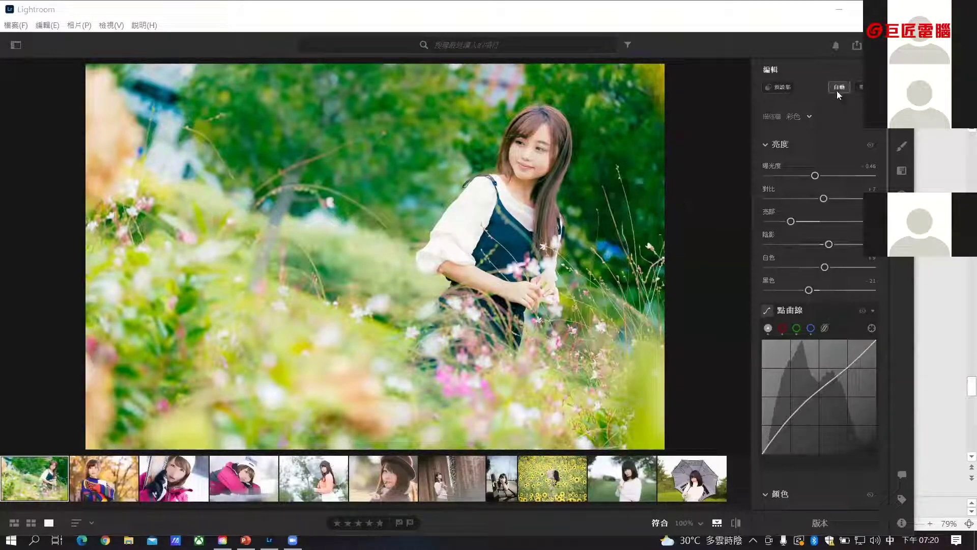
pyautogui.click(112, 487)
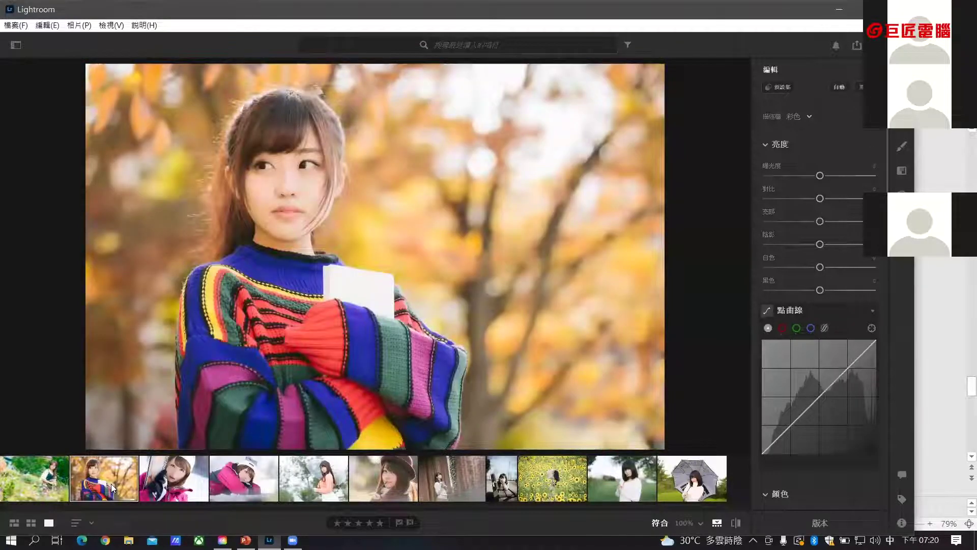
# Step: Apply Auto tone to the autumn sweater photo and the ski photo
pyautogui.click(839, 89)
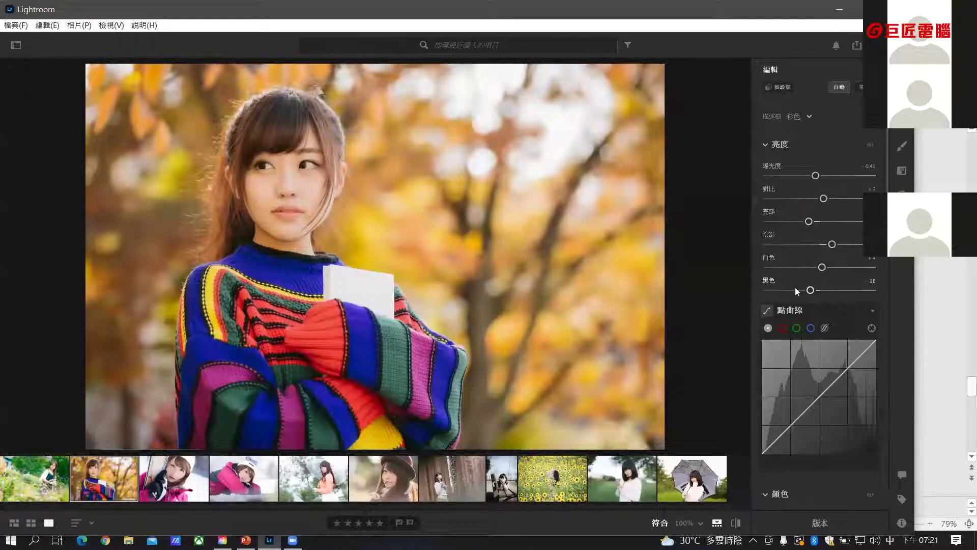
pyautogui.click(182, 495)
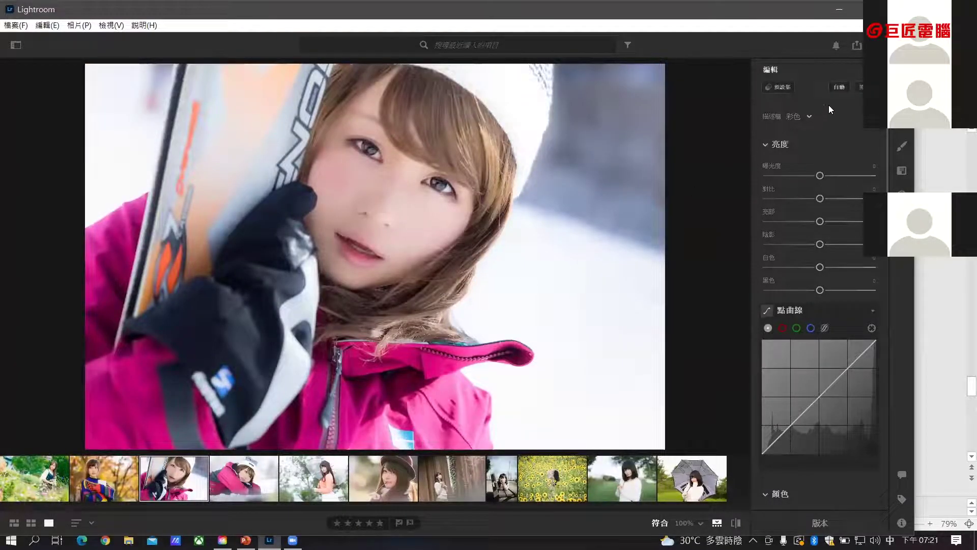
pyautogui.click(834, 88)
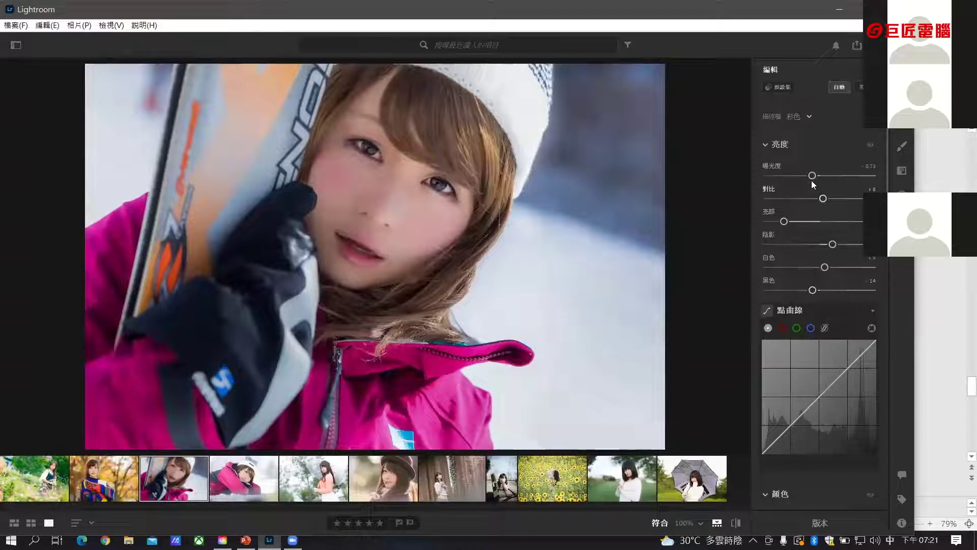
# Step: Return to the flower-field portrait, now at exposure +0.46 and blacks −21
pyautogui.click(98, 484)
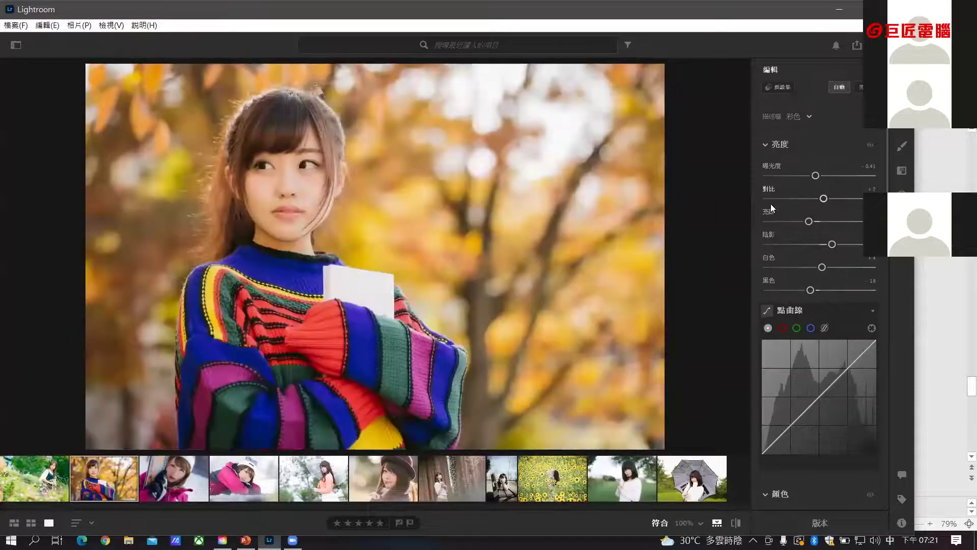
pyautogui.click(45, 481)
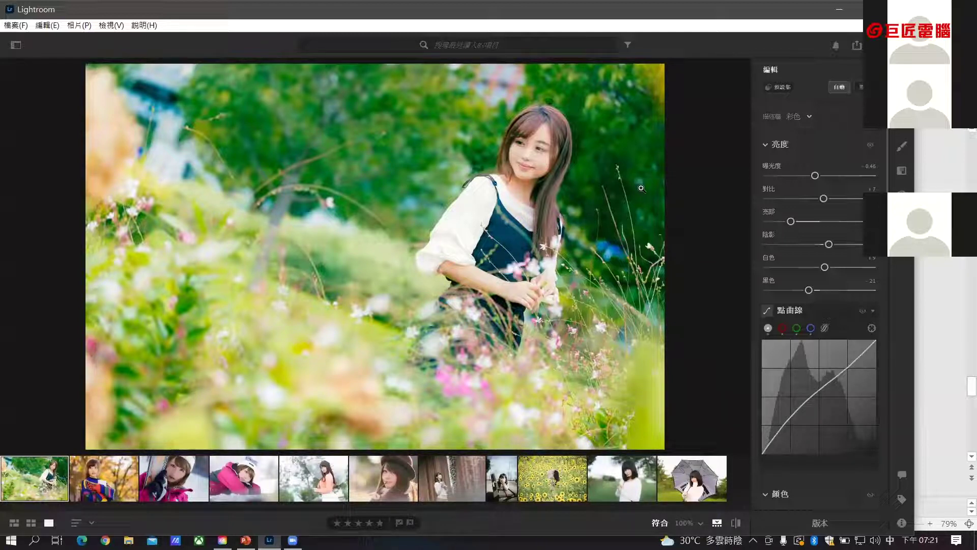
pyautogui.click(838, 88)
# Step: Open the ski portrait, browse its colour profiles, then select the pink-jacket snow photo
pyautogui.click(933, 171)
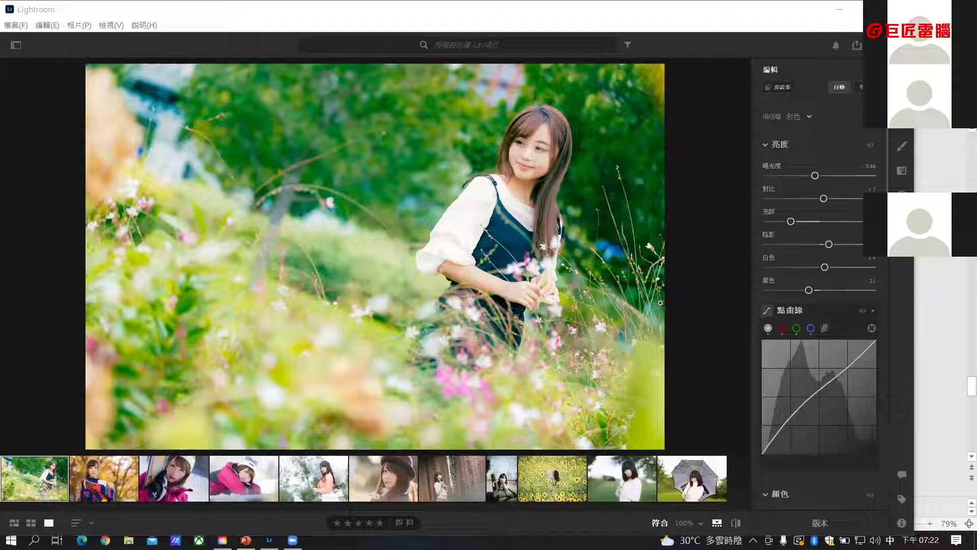
pyautogui.click(180, 481)
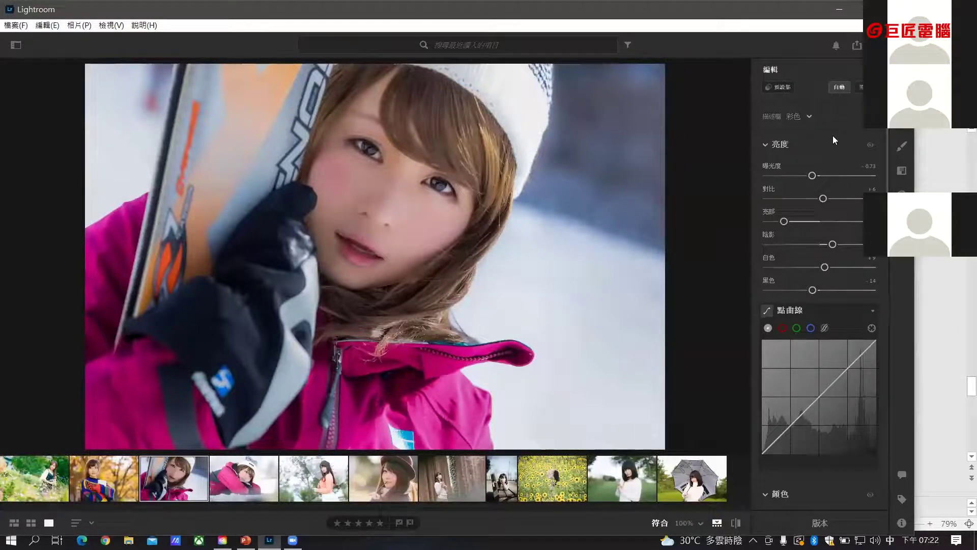
pyautogui.click(860, 116)
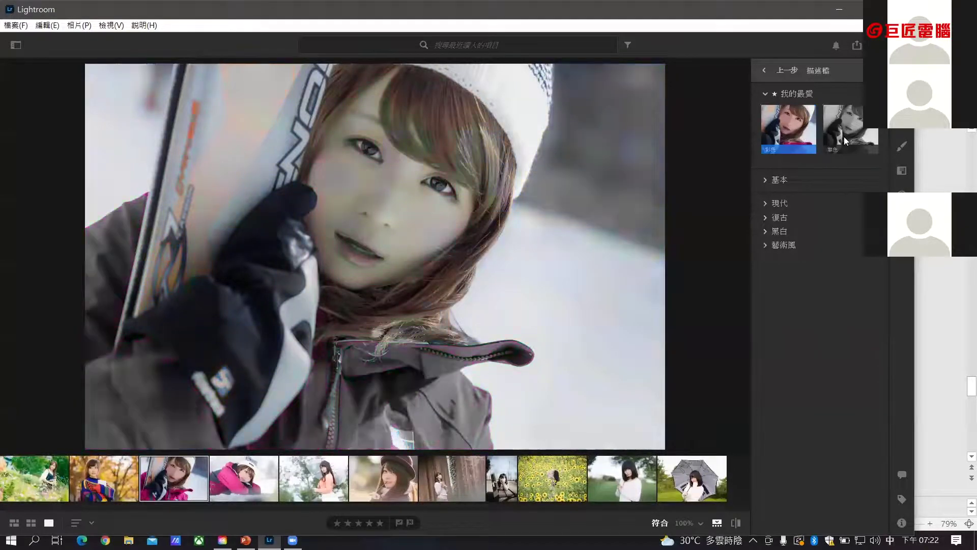
pyautogui.click(763, 71)
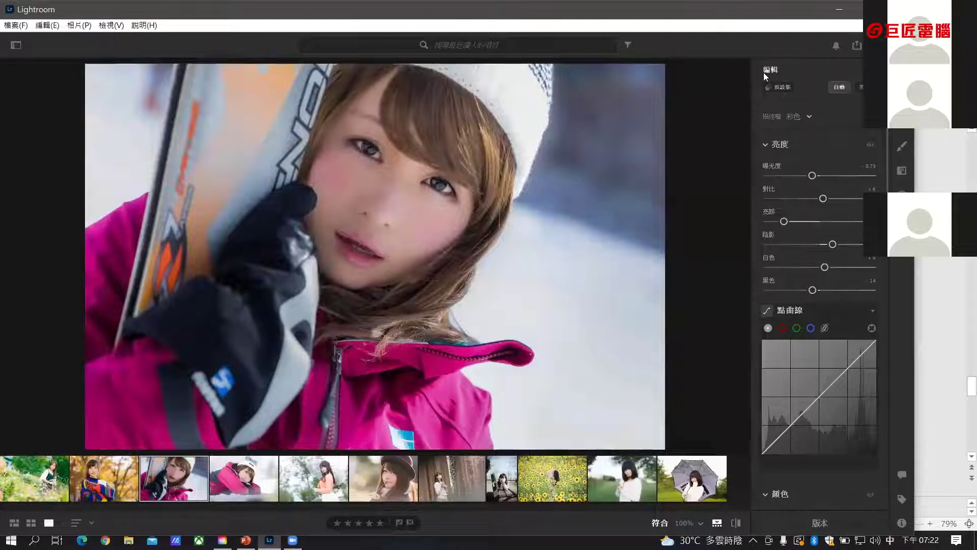
pyautogui.click(255, 482)
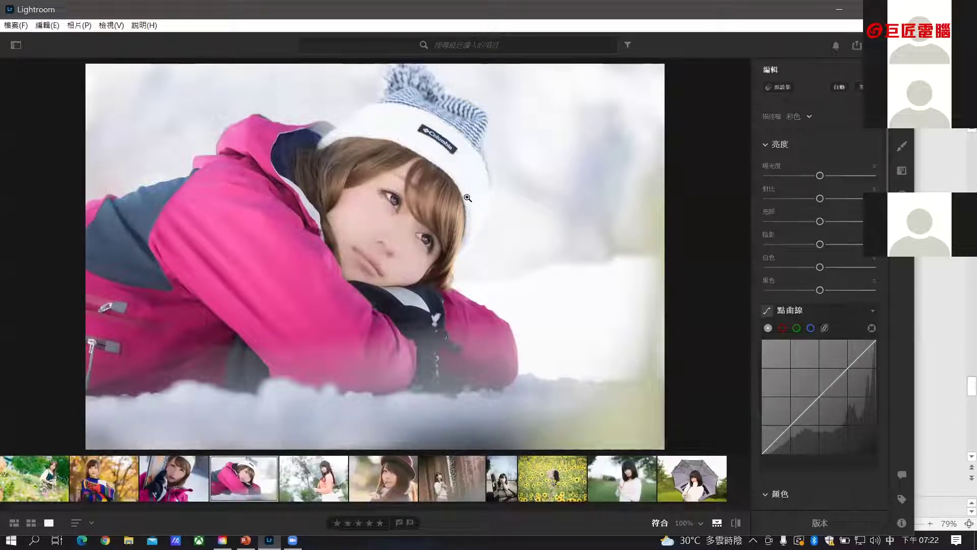
# Step: Auto-tone the snow portrait to exposure +0.41, contrast +7, blacks −23, and show presets
pyautogui.click(838, 87)
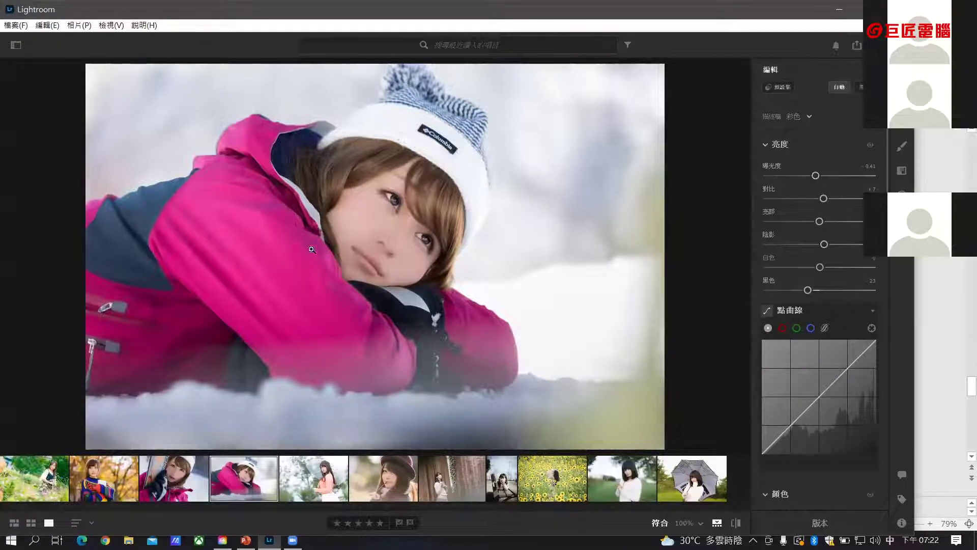
pyautogui.click(781, 90)
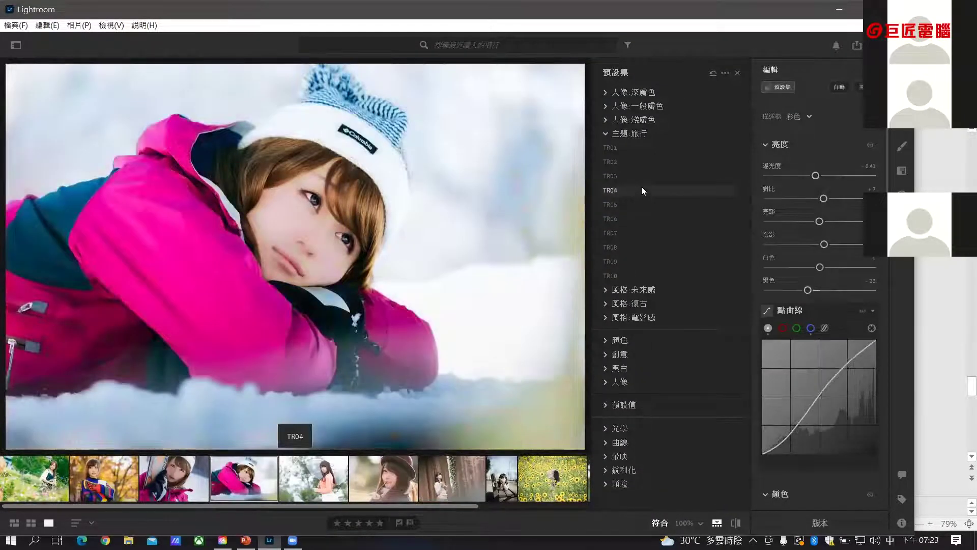
# Step: Apply the 人像:一般膚色 PM04 preset to the snow portrait and copy its edit settings
pyautogui.click(605, 108)
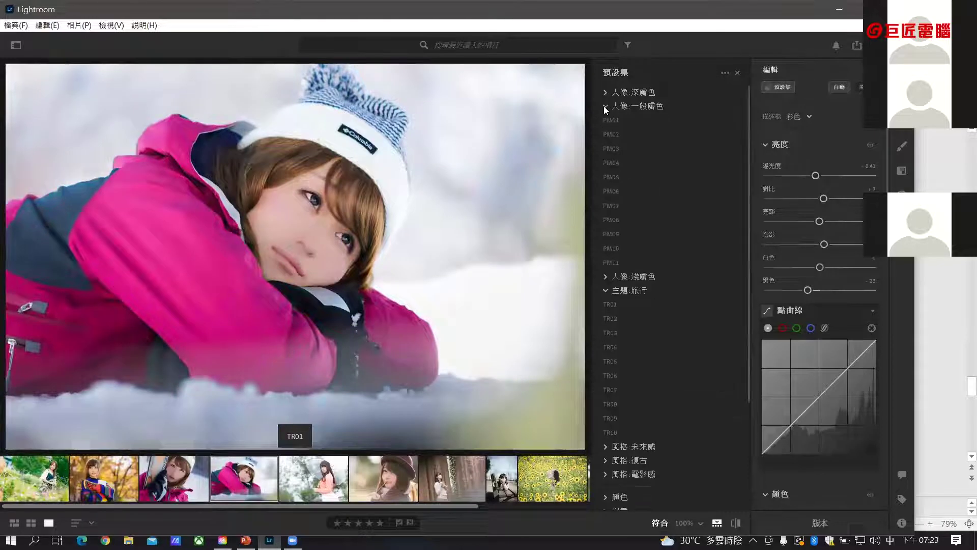
pyautogui.click(612, 164)
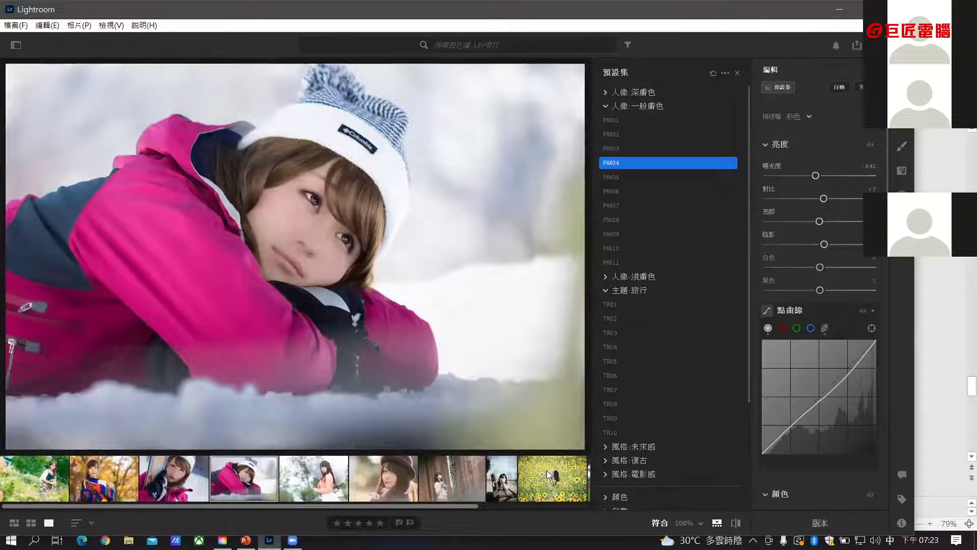
pyautogui.rightClick(248, 474)
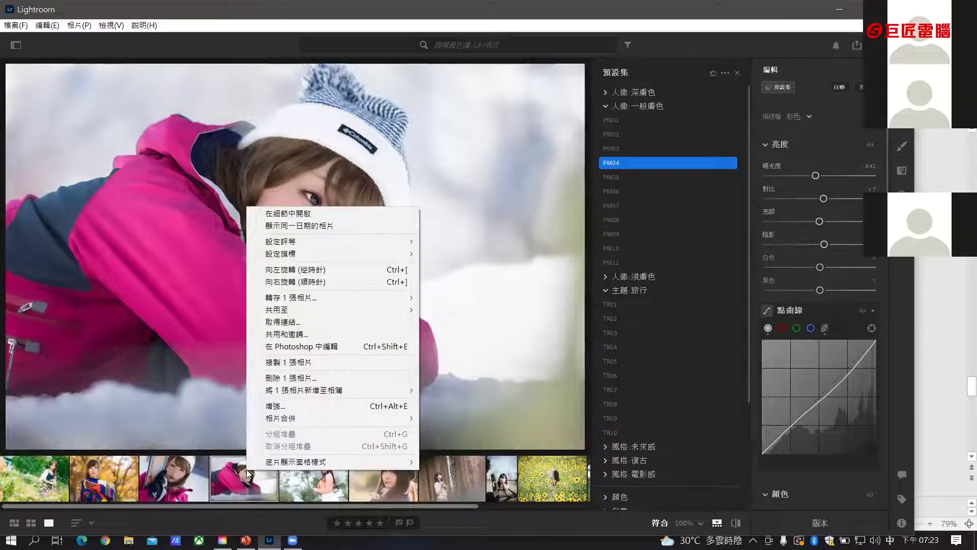
pyautogui.press('Escape')
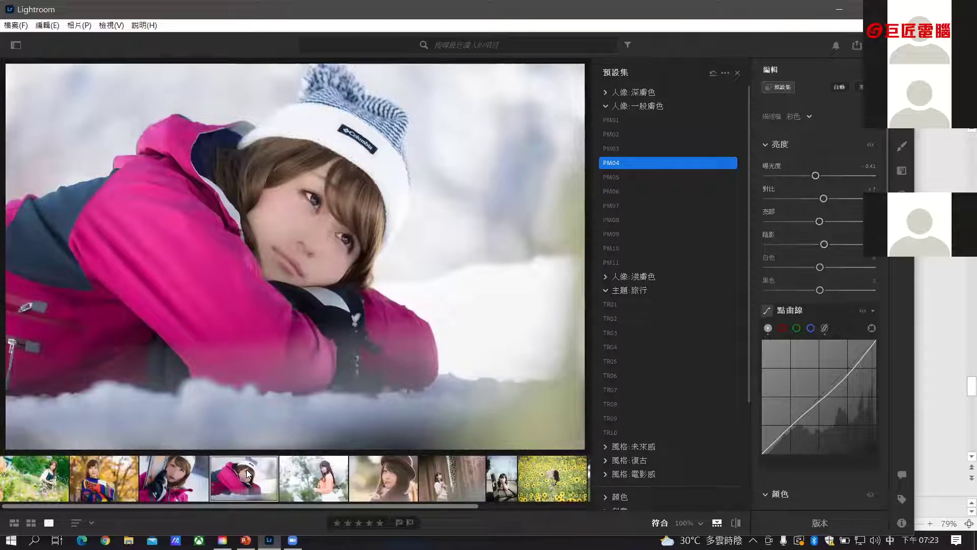
pyautogui.hotkey('ctrl', 'c')
# Step: Paste the copied settings onto the umbrella portrait and reselect it
pyautogui.click(313, 477)
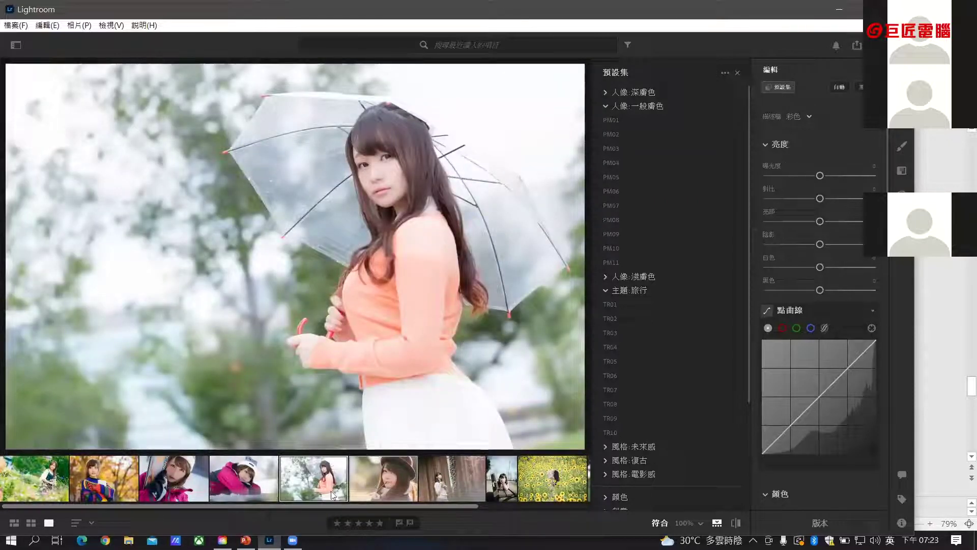
pyautogui.press('shift')
pyautogui.press('shift')
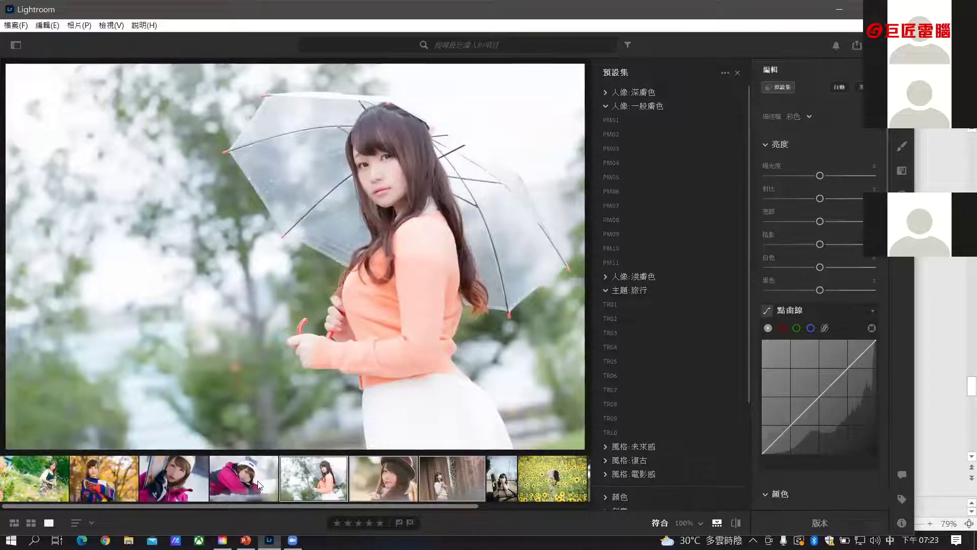
pyautogui.hotkey('ctrl', 'v')
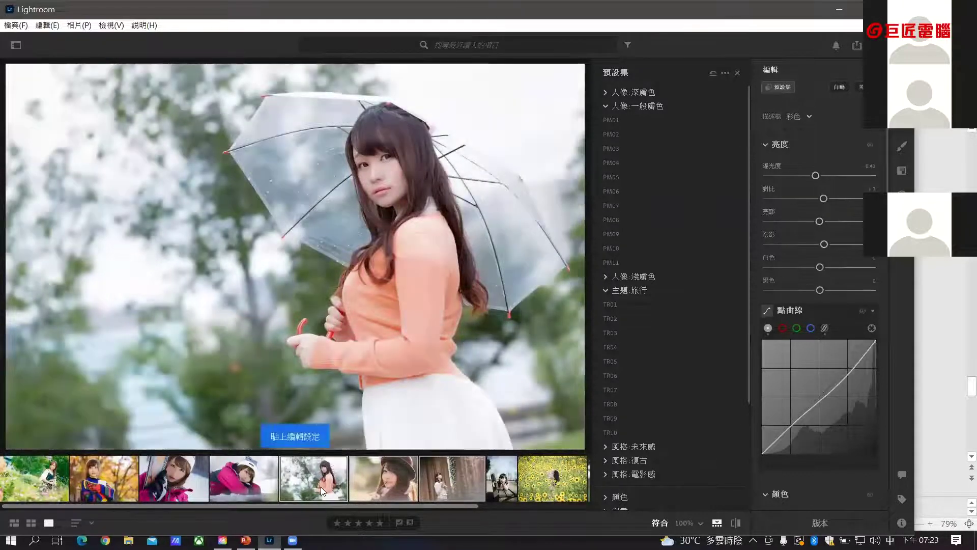
pyautogui.click(372, 479)
pyautogui.click(438, 480)
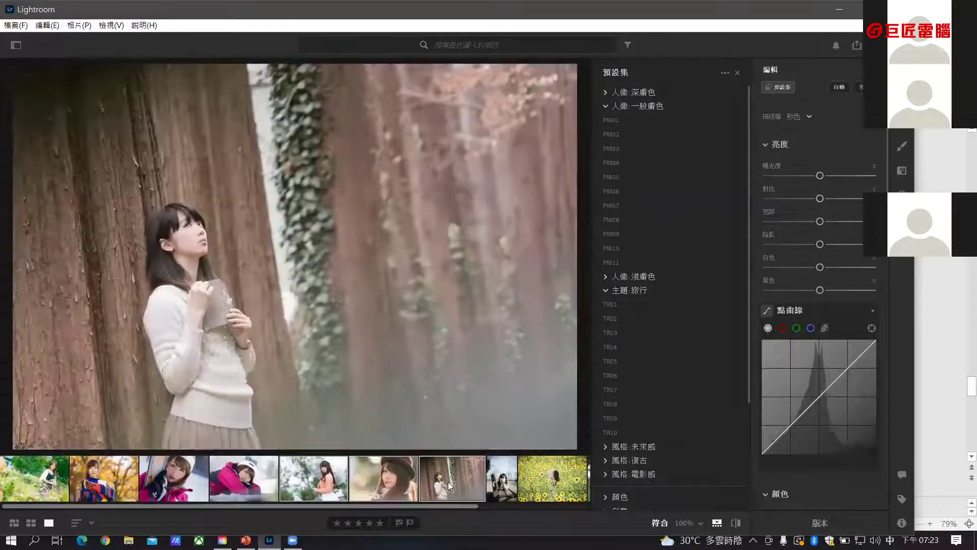
pyautogui.click(324, 474)
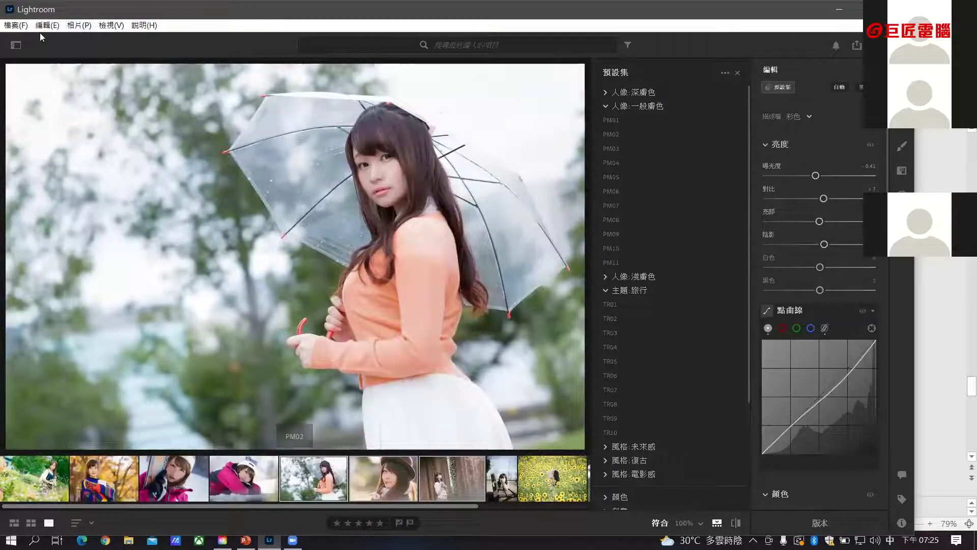
pyautogui.click(13, 25)
pyautogui.click(20, 37)
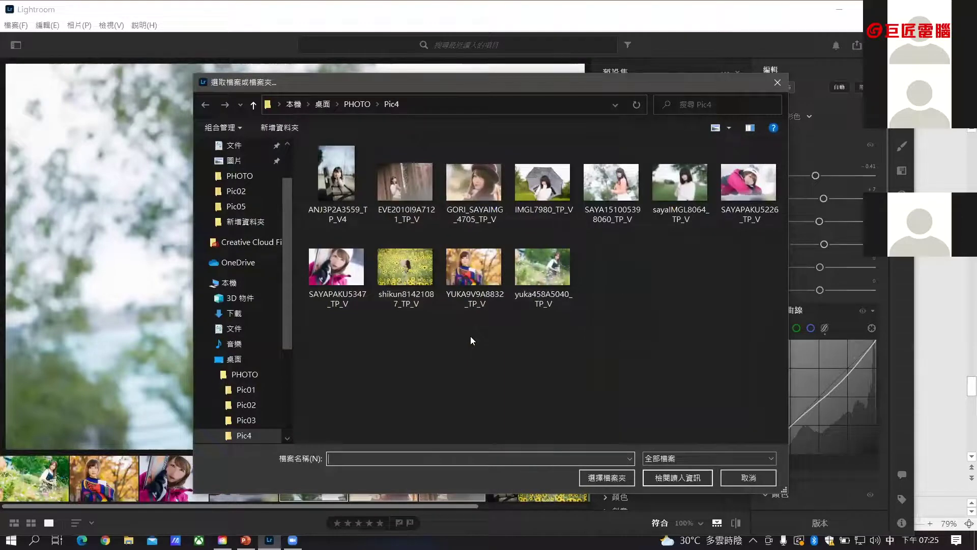
pyautogui.doubleClick(352, 193)
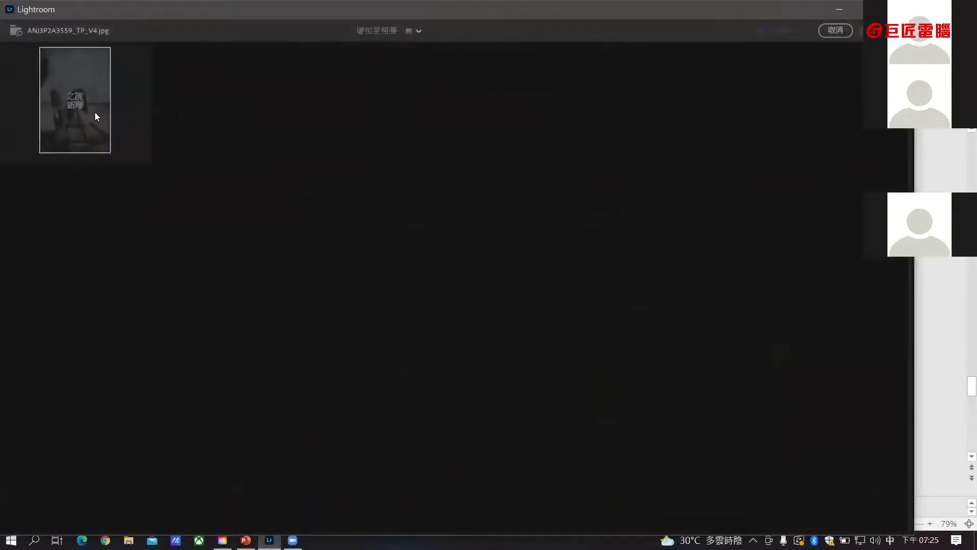
pyautogui.moveTo(82, 121)
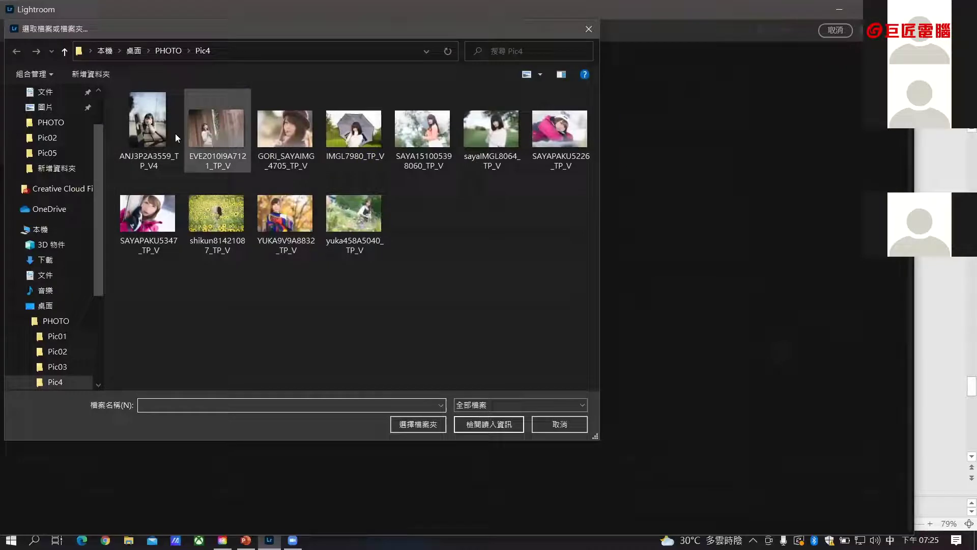
pyautogui.doubleClick(172, 144)
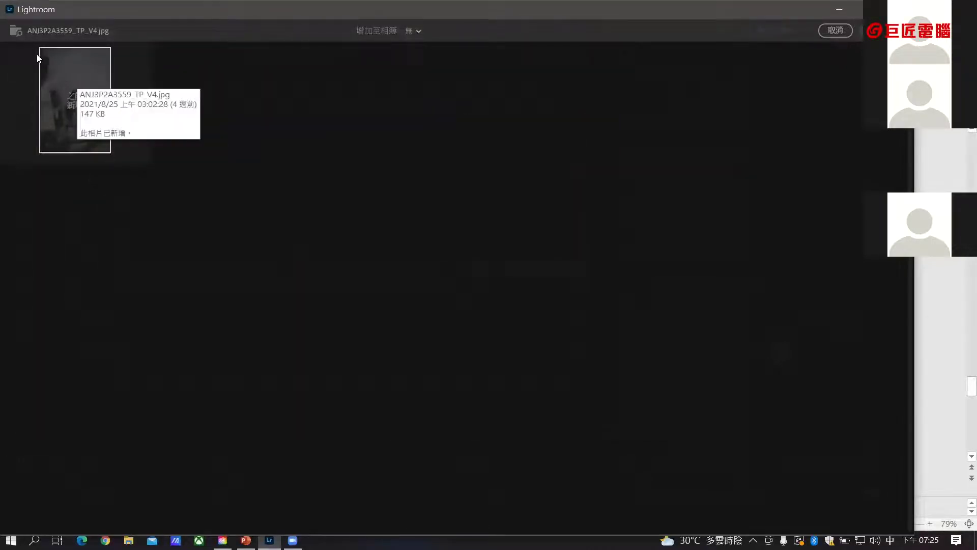
pyautogui.click(16, 33)
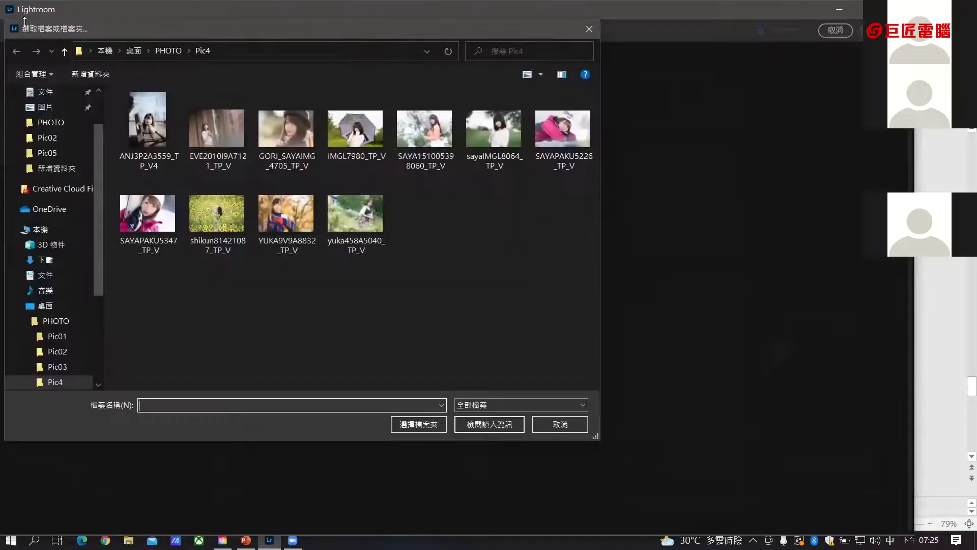
pyautogui.click(520, 424)
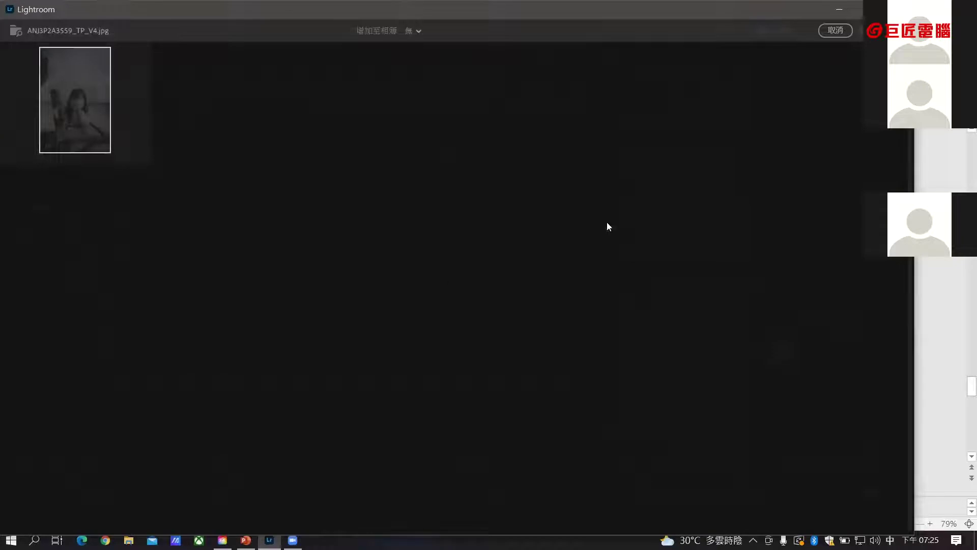
pyautogui.click(833, 33)
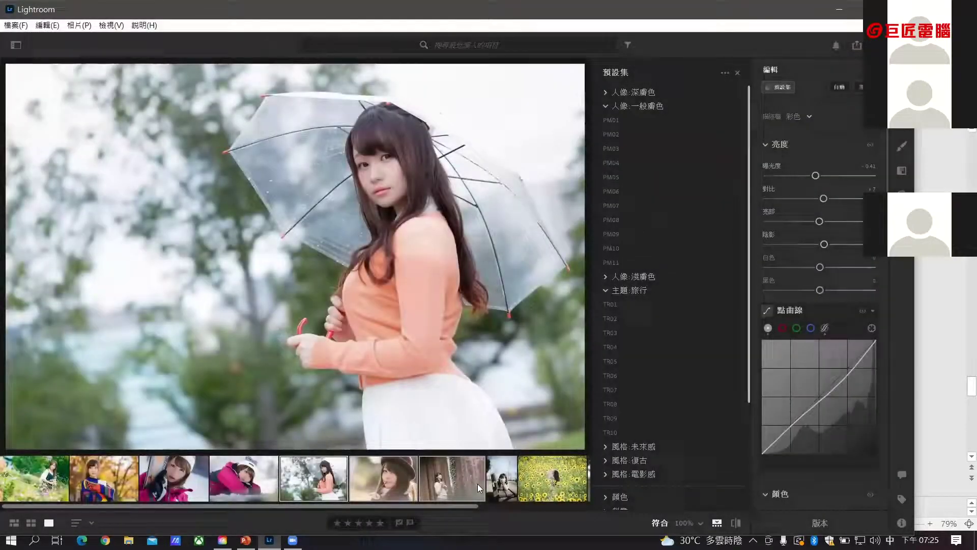
# Step: Select the filmstrip photo of the girl resting her chin on a park bench
pyautogui.click(500, 480)
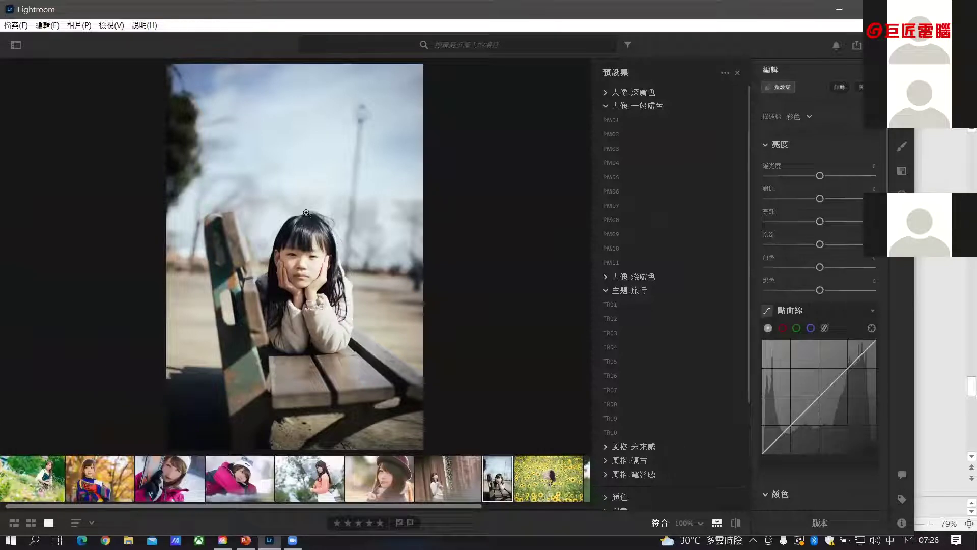
# Step: Close the presets list, leaving the park-bench portrait unedited
pyautogui.click(738, 72)
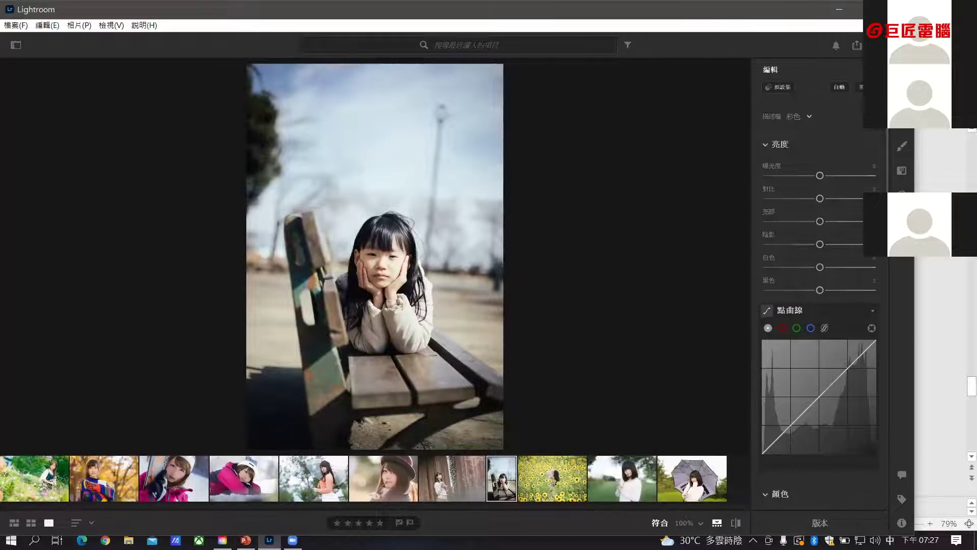
pyautogui.click(246, 539)
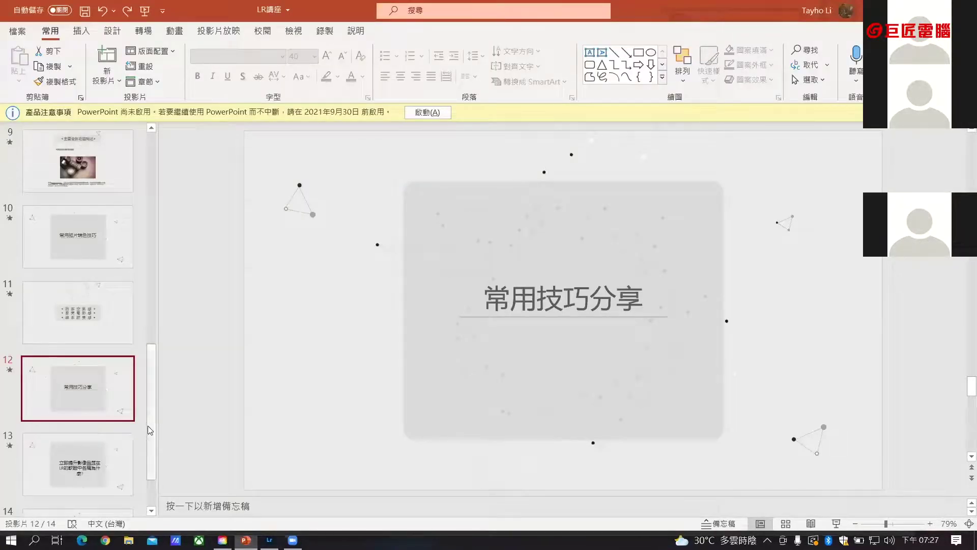
pyautogui.click(131, 460)
pyautogui.scroll(-3, 155, 439)
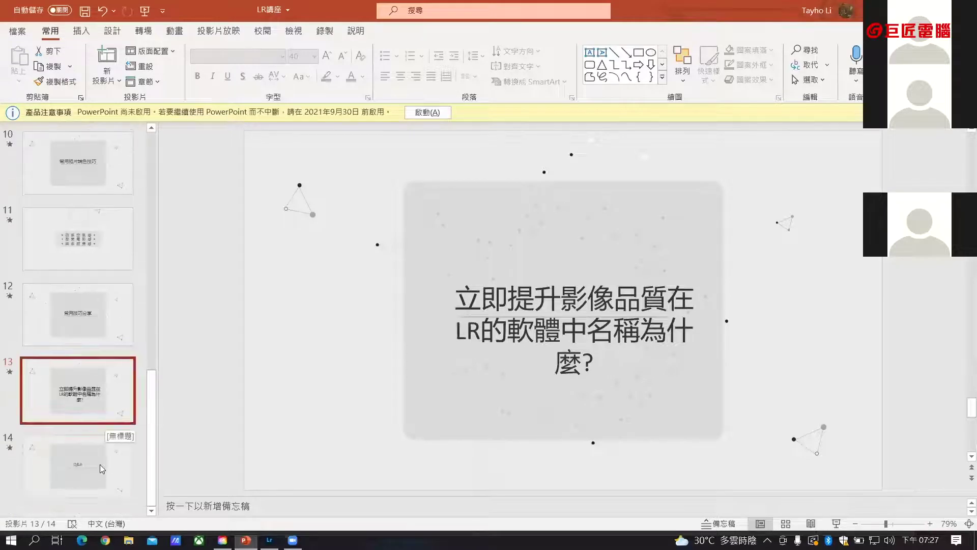
pyautogui.click(94, 297)
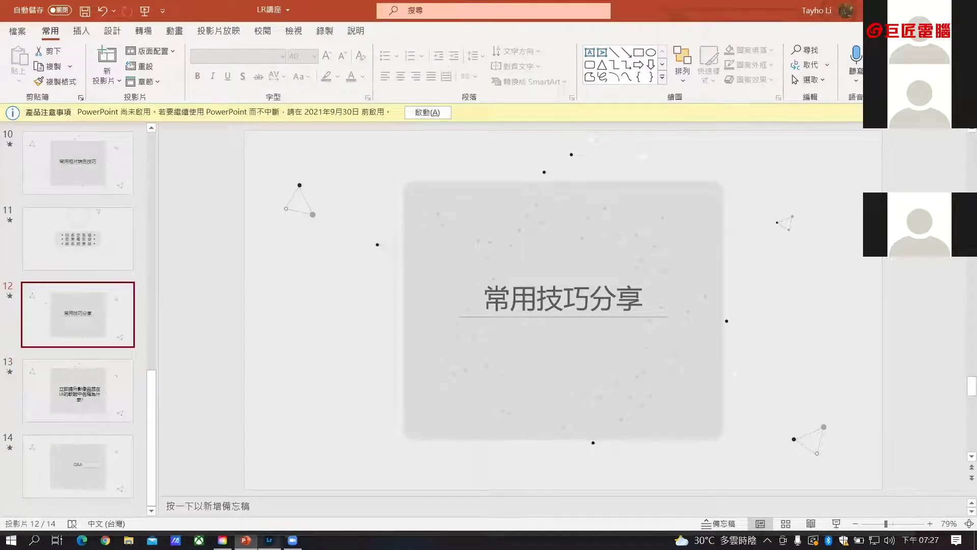
pyautogui.click(269, 540)
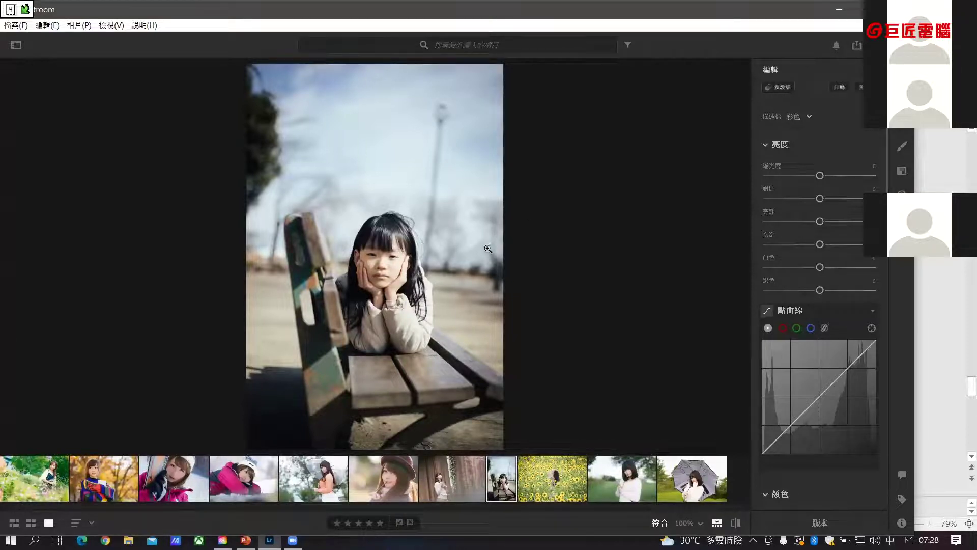
# Step: Enter Crop & Rotate, tilt the bench photo slightly, and keep the aspect ratio at Original
pyautogui.press('shift')
pyautogui.press('c')
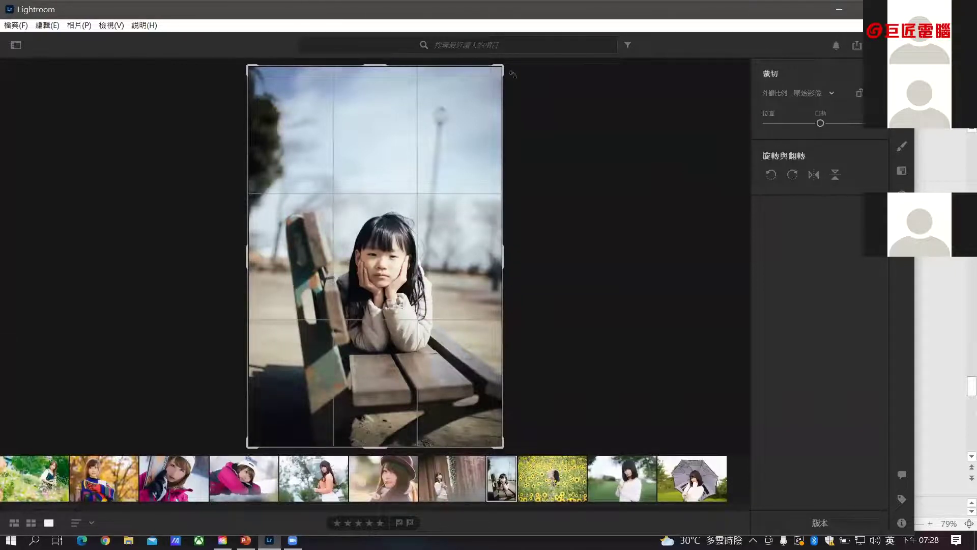
pyautogui.moveTo(513, 75); pyautogui.dragTo(504, 76)
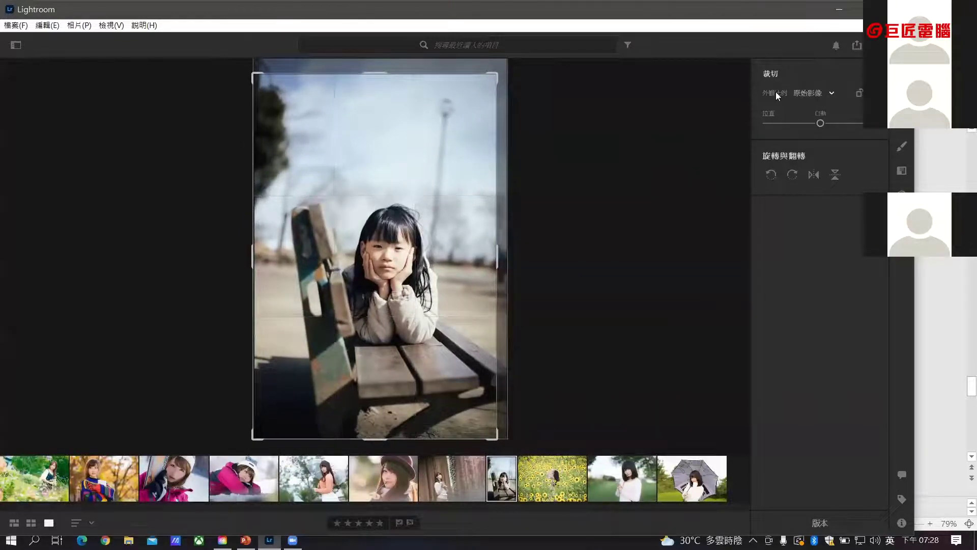
pyautogui.click(831, 94)
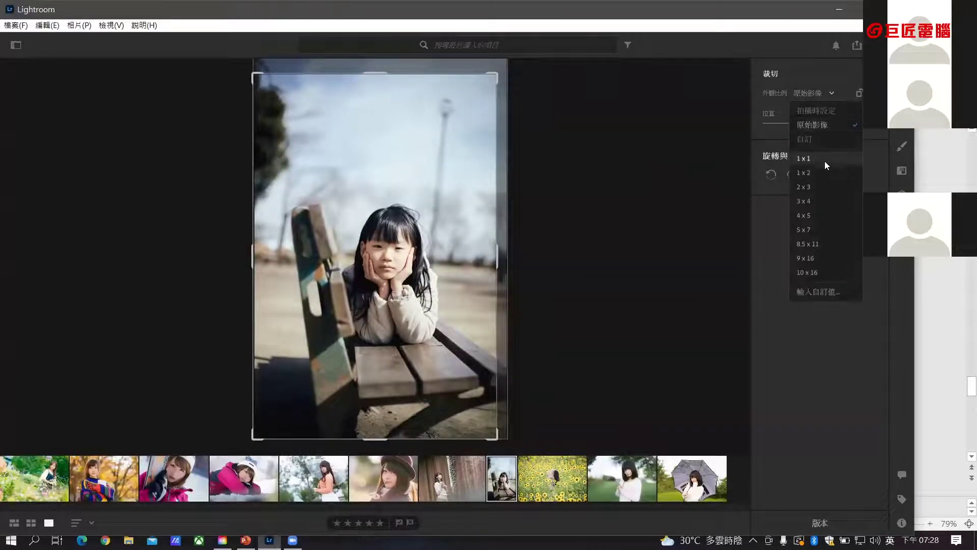
pyautogui.click(712, 185)
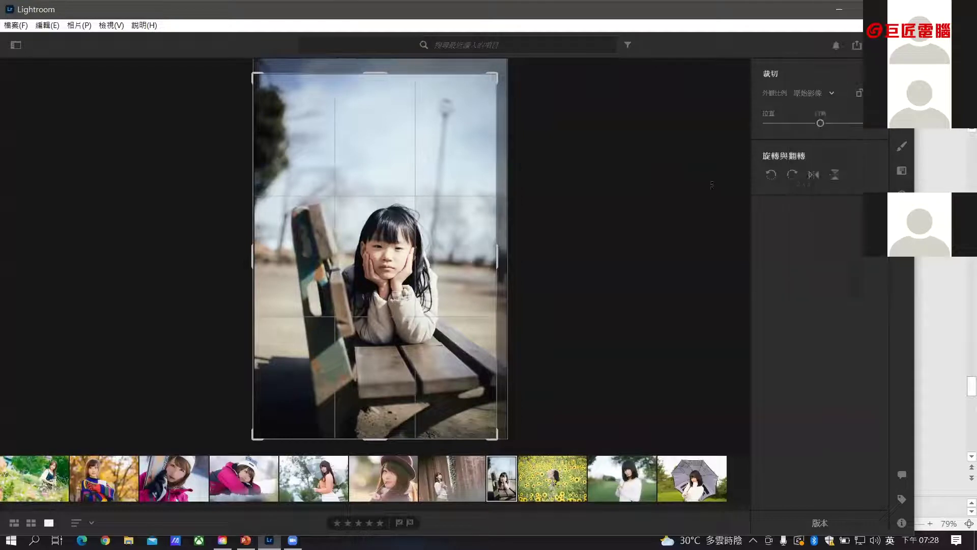
# Step: Check lecture slide 8 on custom crop ratios, then return to the crop view
pyautogui.click(246, 540)
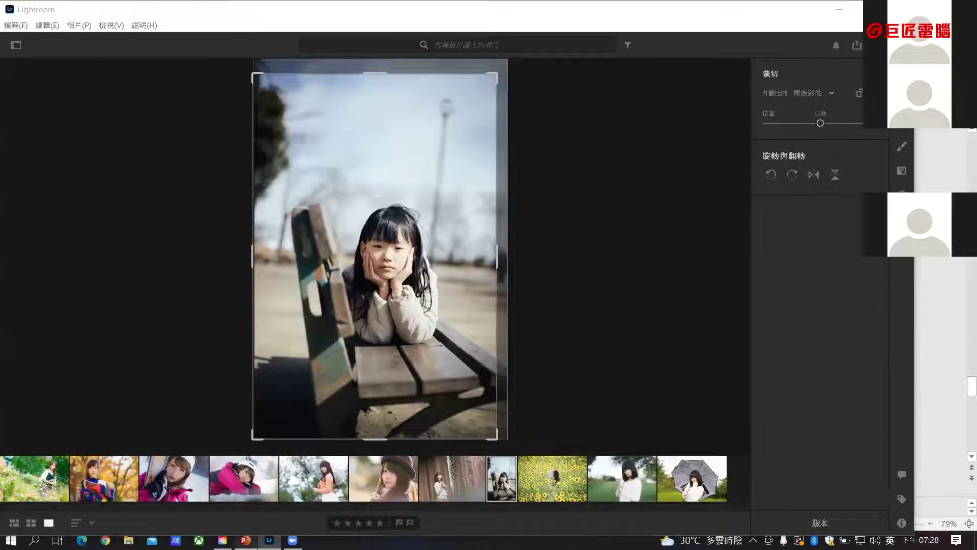
pyautogui.click(93, 175)
pyautogui.scroll(3, 92, 175)
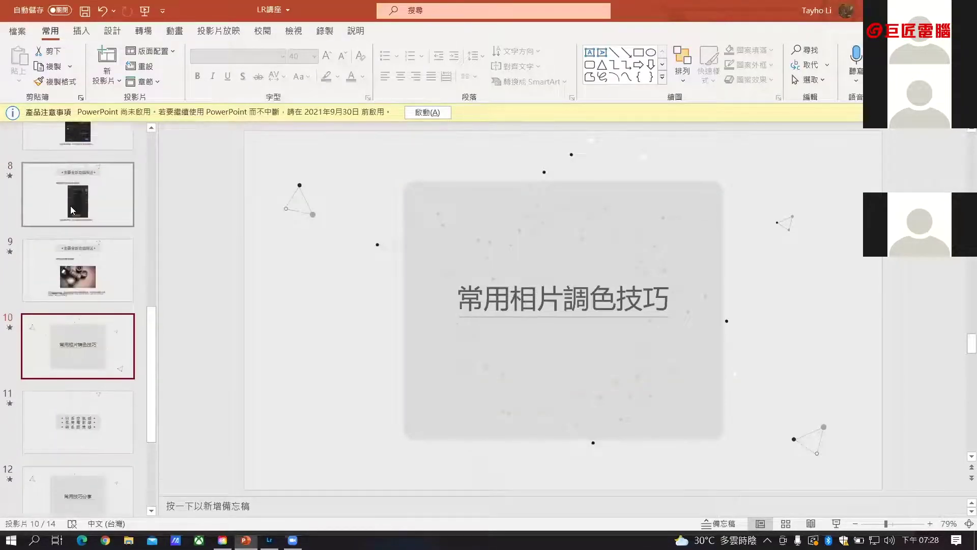
pyautogui.click(74, 200)
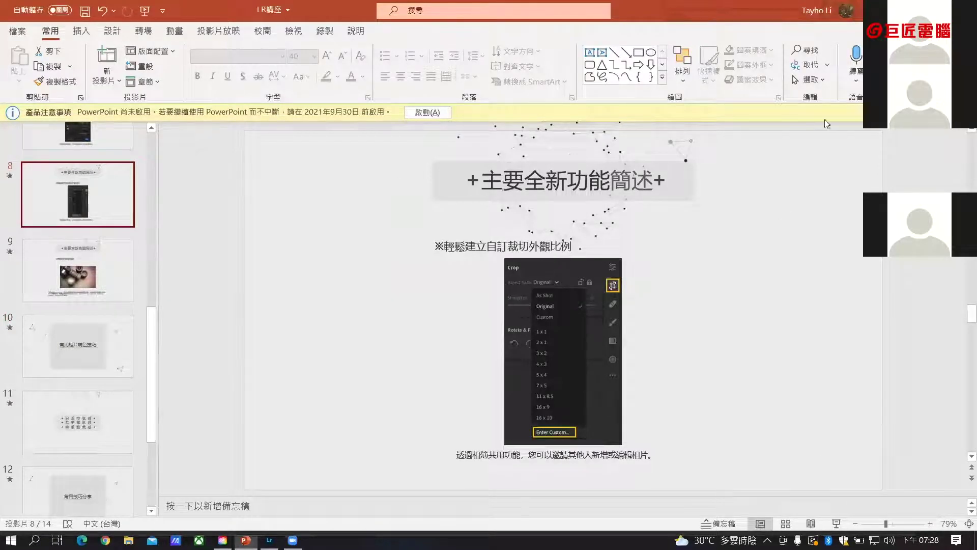
pyautogui.hotkey('alt', 'Tab')
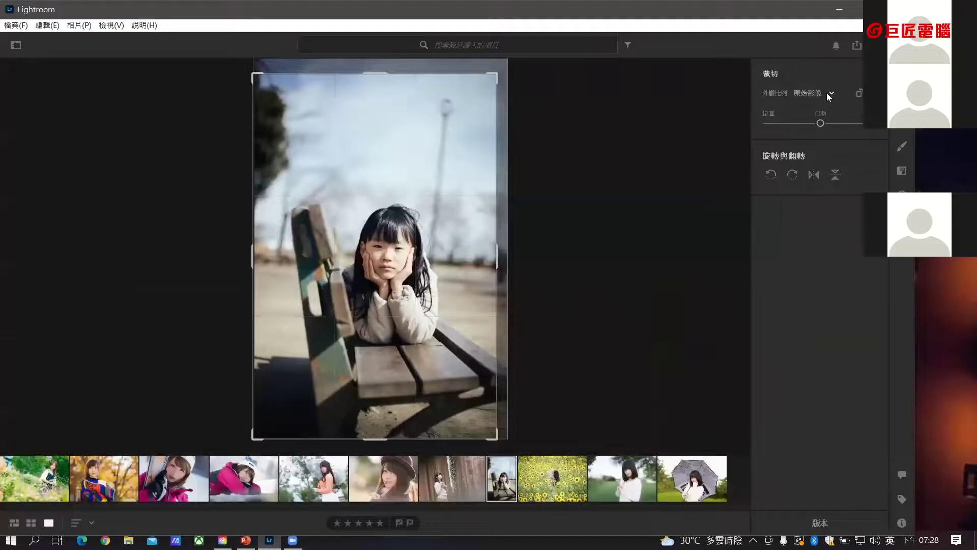
# Step: Undo the rotation, try a 1 x 1 square crop, then revert to the Original ratio
pyautogui.click(827, 93)
pyautogui.click(815, 125)
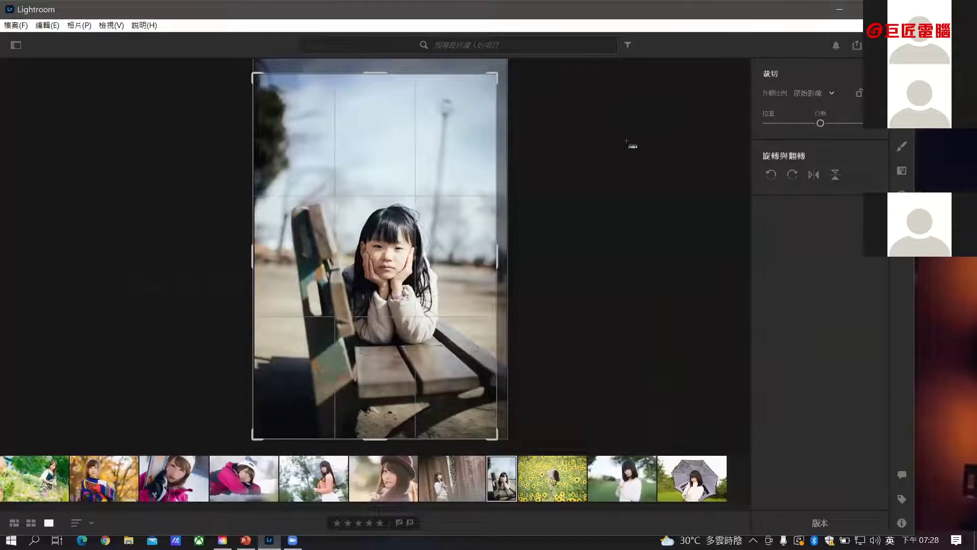
pyautogui.hotkey('ctrl', 'z')
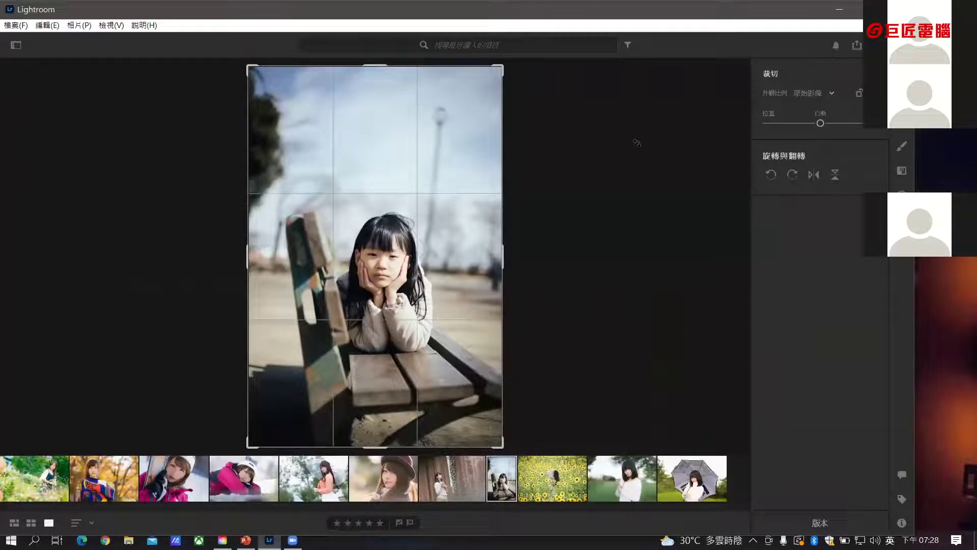
pyautogui.click(821, 93)
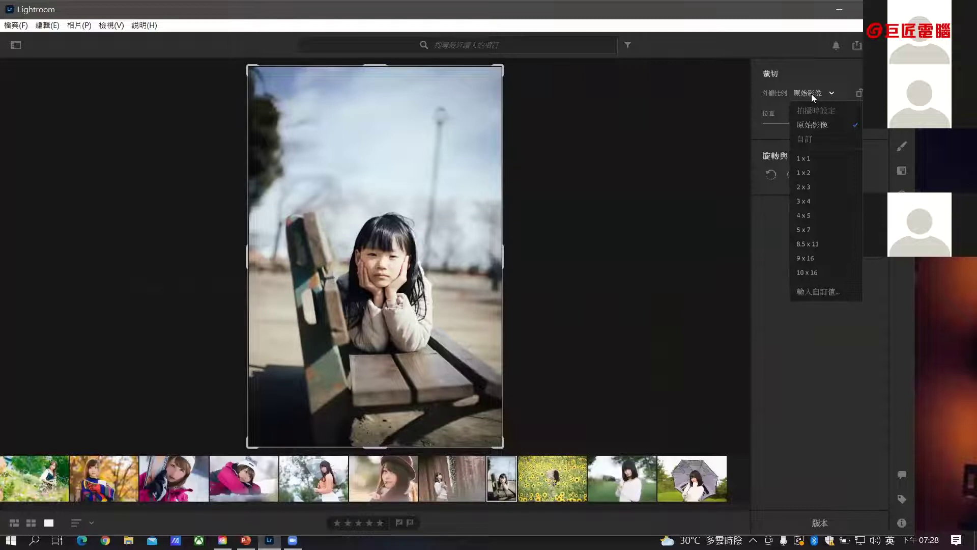
pyautogui.click(809, 160)
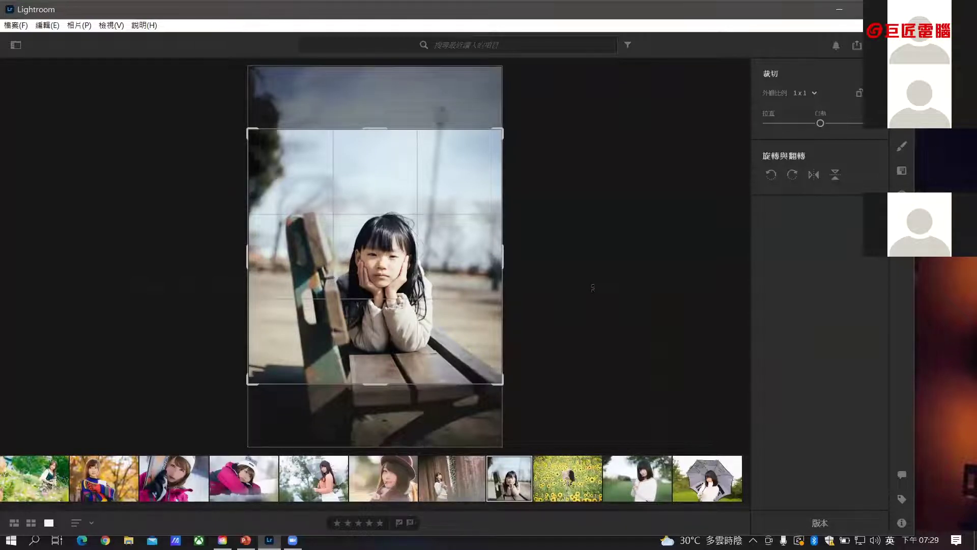
pyautogui.moveTo(461, 278); pyautogui.dragTo(492, 260)
pyautogui.hotkey('ctrl', 'z')
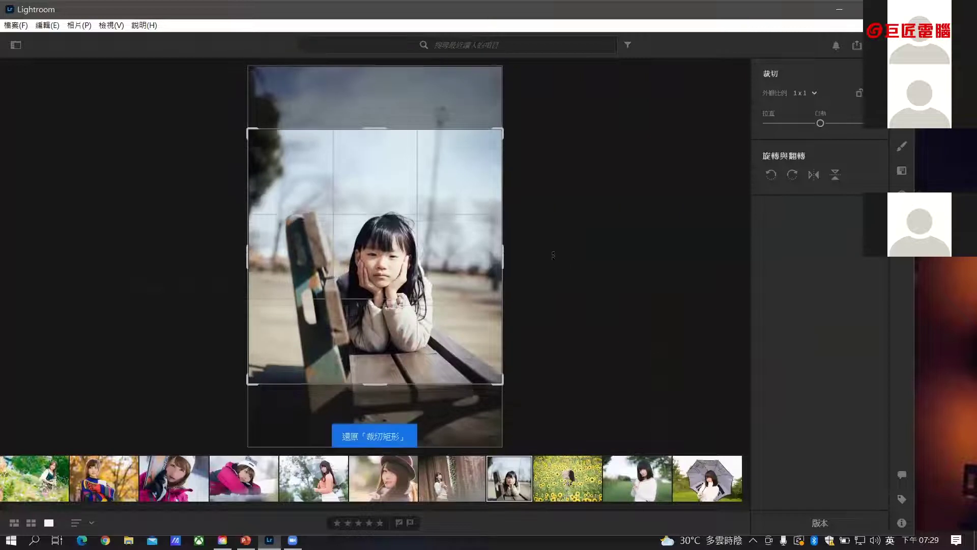
pyautogui.hotkey('ctrl', 'z')
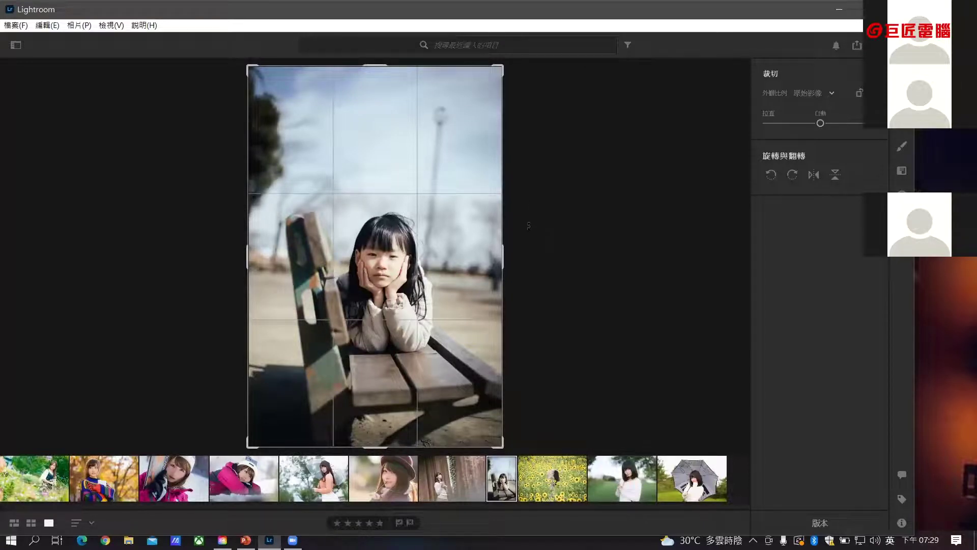
# Step: Pull the top-right and bottom-left crop corners inward and apply the tighter crop
pyautogui.moveTo(502, 66); pyautogui.dragTo(466, 120)
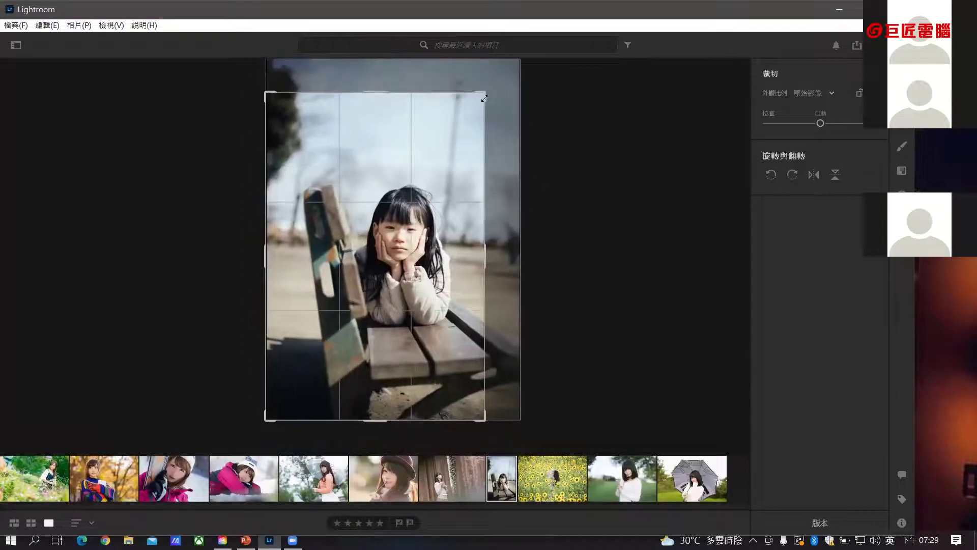
pyautogui.moveTo(268, 419); pyautogui.dragTo(280, 420)
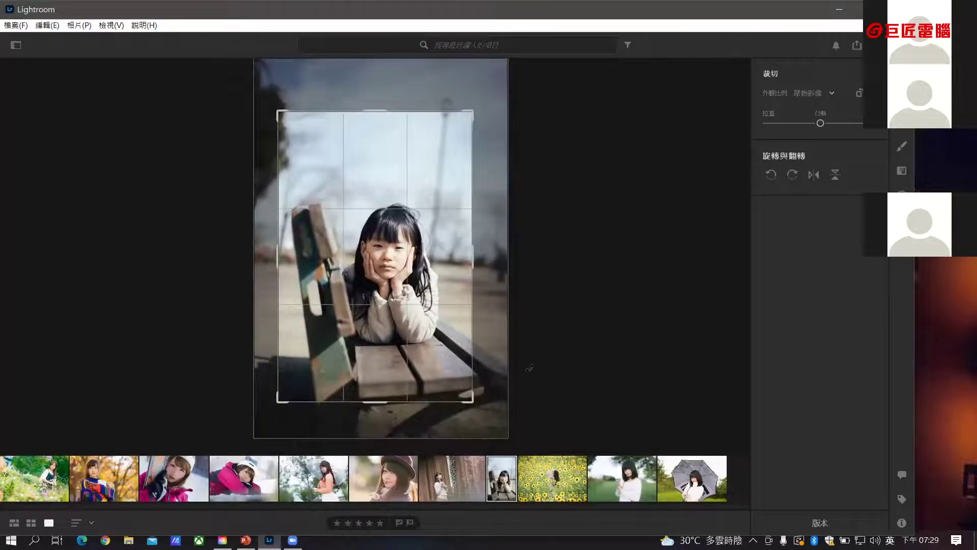
pyautogui.press('Return')
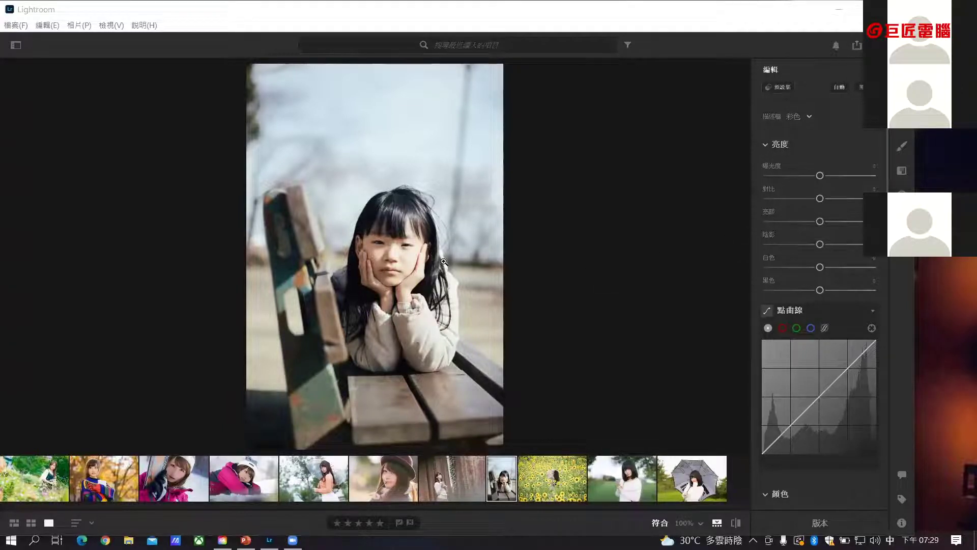
# Step: After several trial exposures, settle on exposure about +0.53 with contrast lowered to −18
pyautogui.moveTo(820, 175)
pyautogui.mouseDown()
pyautogui.moveTo(820, 184)
pyautogui.moveTo(834, 185)
pyautogui.moveTo(824, 185)
pyautogui.moveTo(834, 178)
pyautogui.mouseUp()
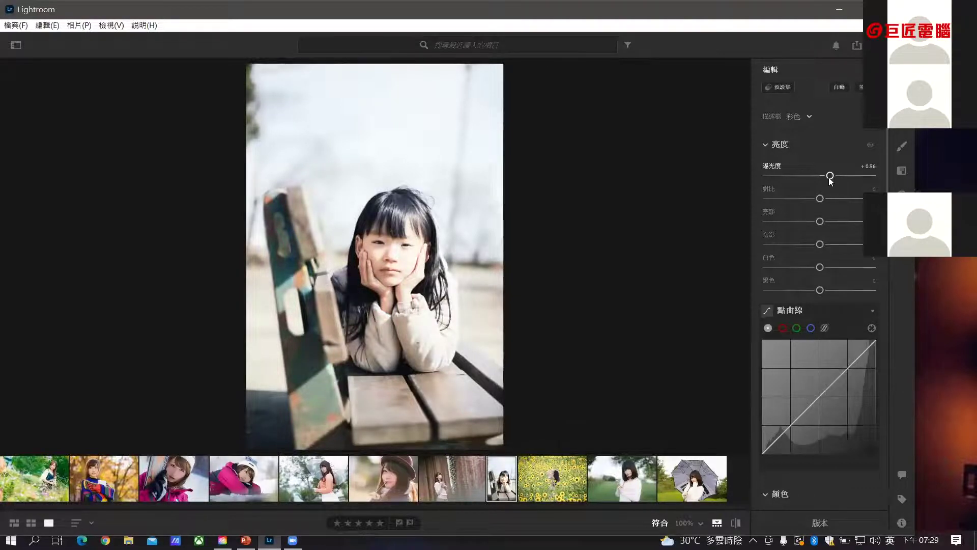
pyautogui.doubleClick(830, 176)
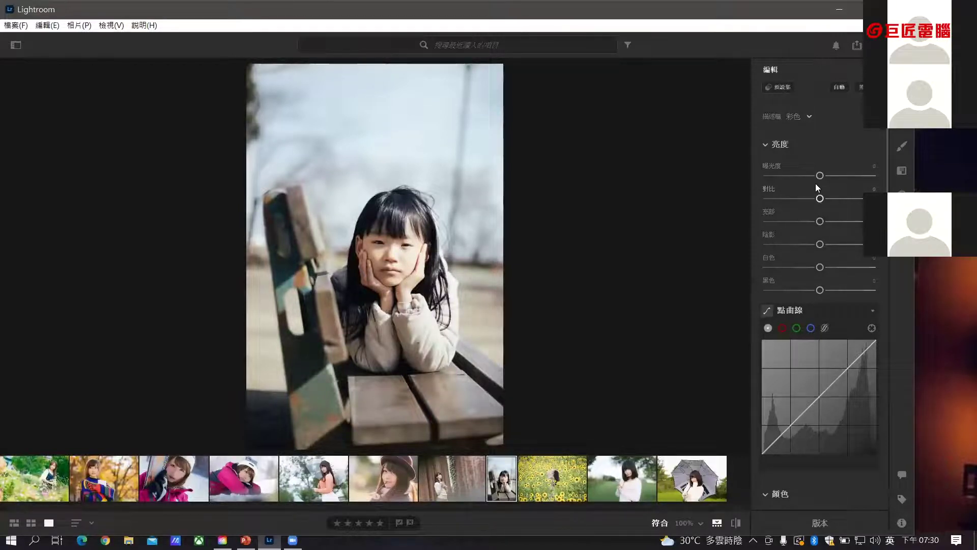
pyautogui.moveTo(820, 175); pyautogui.dragTo(832, 180)
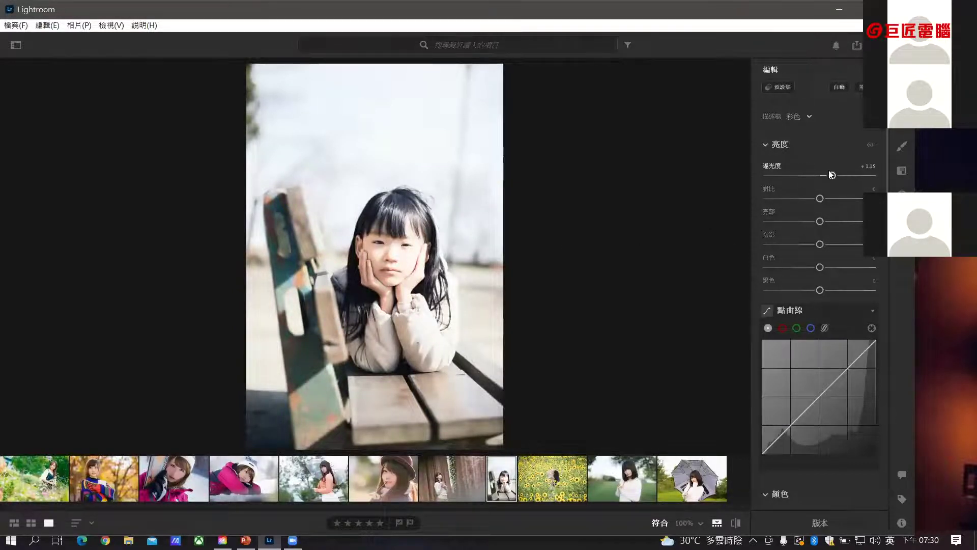
pyautogui.moveTo(831, 175); pyautogui.dragTo(821, 184)
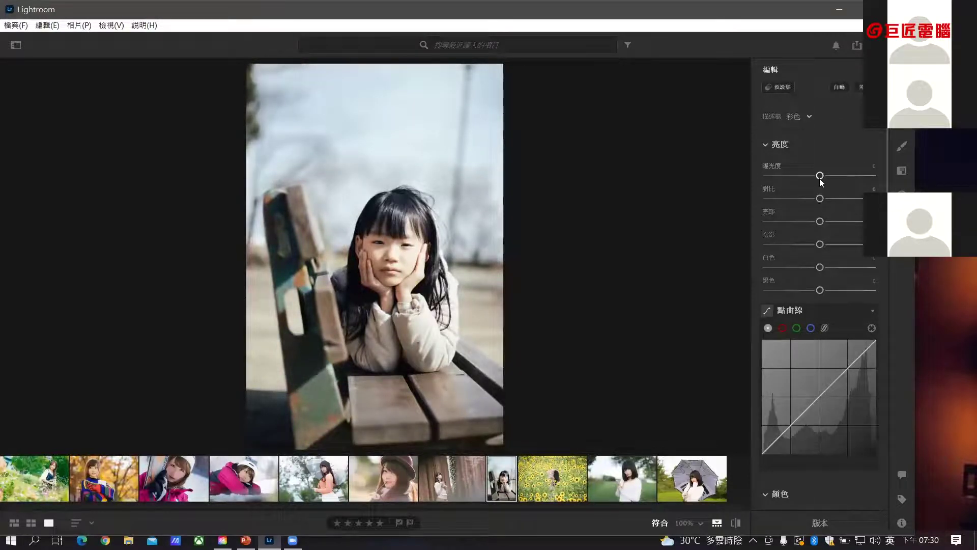
pyautogui.moveTo(820, 176); pyautogui.dragTo(827, 177)
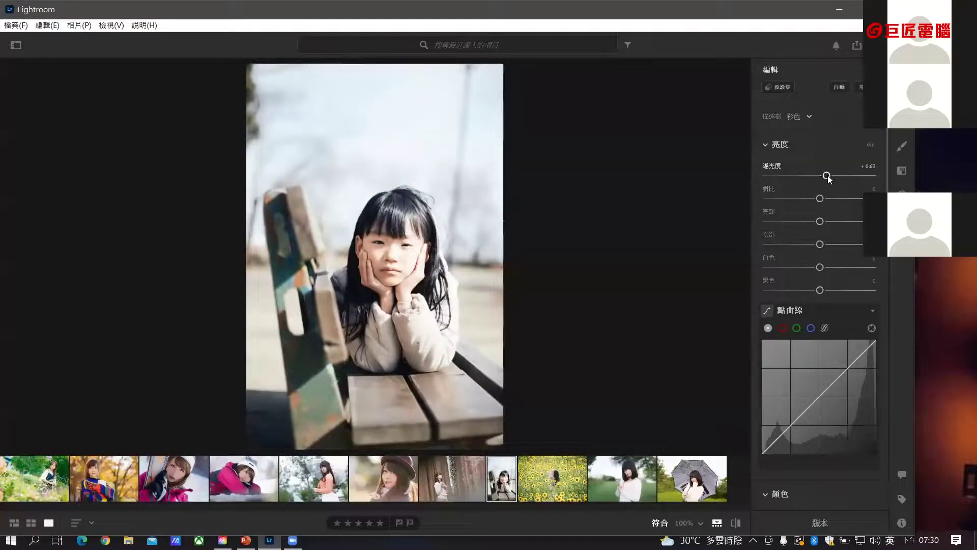
pyautogui.doubleClick(826, 175)
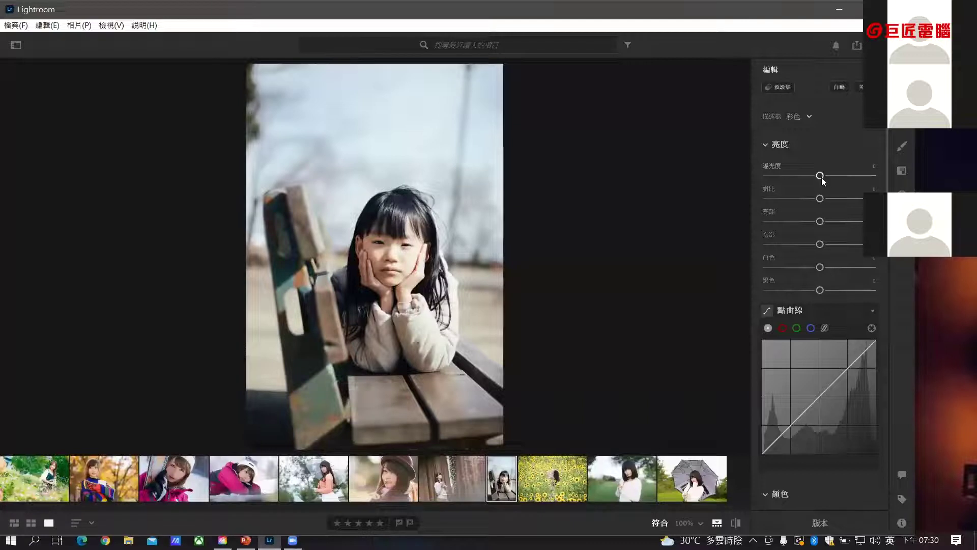
pyautogui.moveTo(820, 175); pyautogui.dragTo(807, 289)
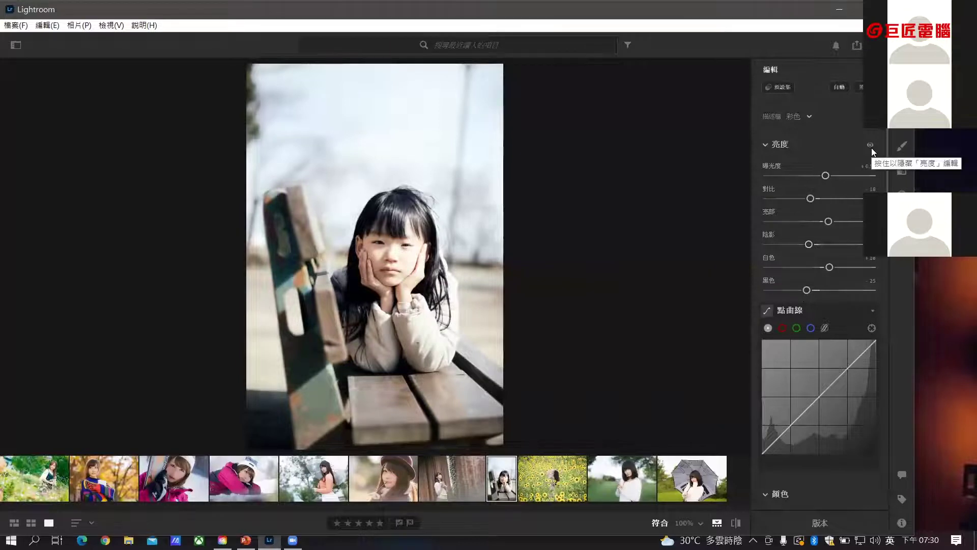
pyautogui.moveTo(871, 147); pyautogui.dragTo(870, 147)
pyautogui.moveTo(870, 148); pyautogui.dragTo(870, 147)
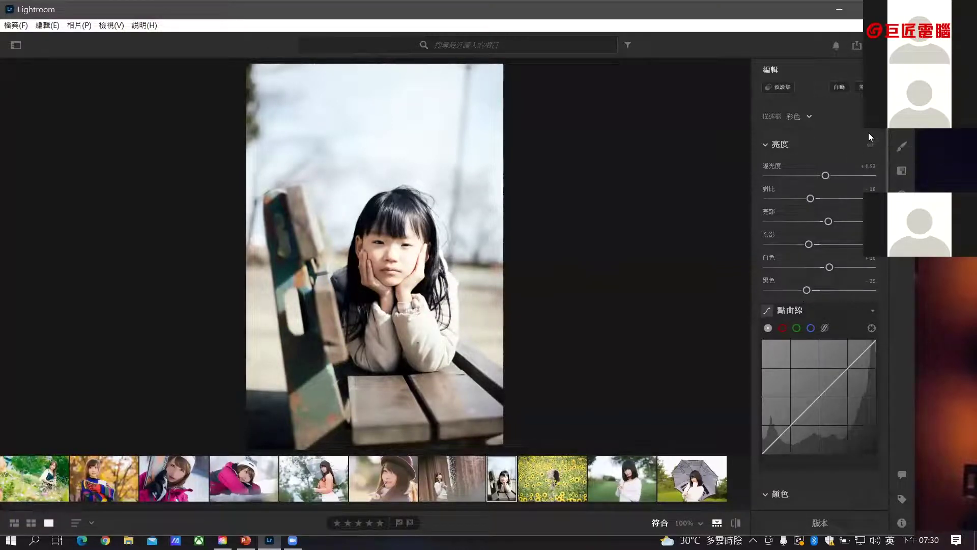
pyautogui.click(871, 146)
pyautogui.click(871, 146)
pyautogui.click(871, 146)
pyautogui.click(871, 145)
pyautogui.click(871, 146)
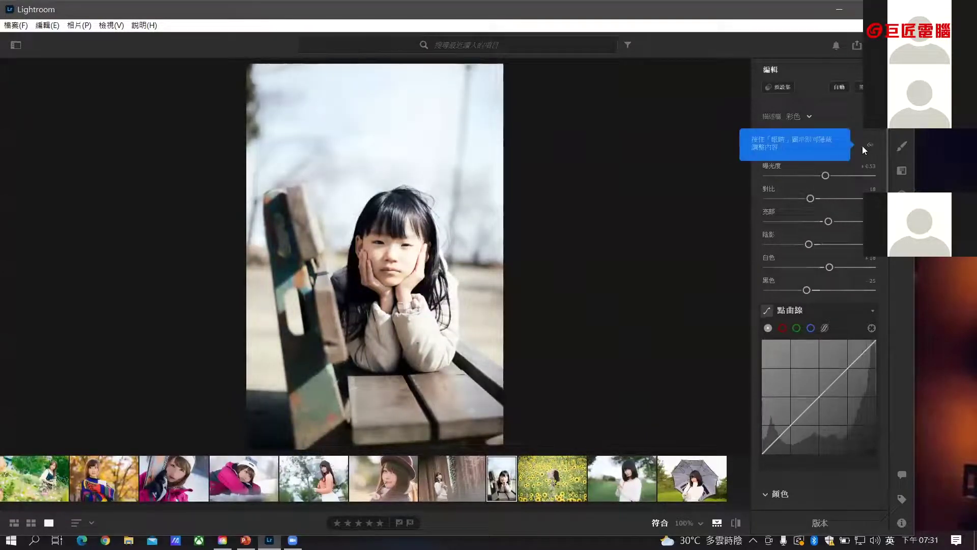
# Step: Trial a bright, low-contrast exposure, then Alt-reset the Light panel to zero
pyautogui.click(782, 145)
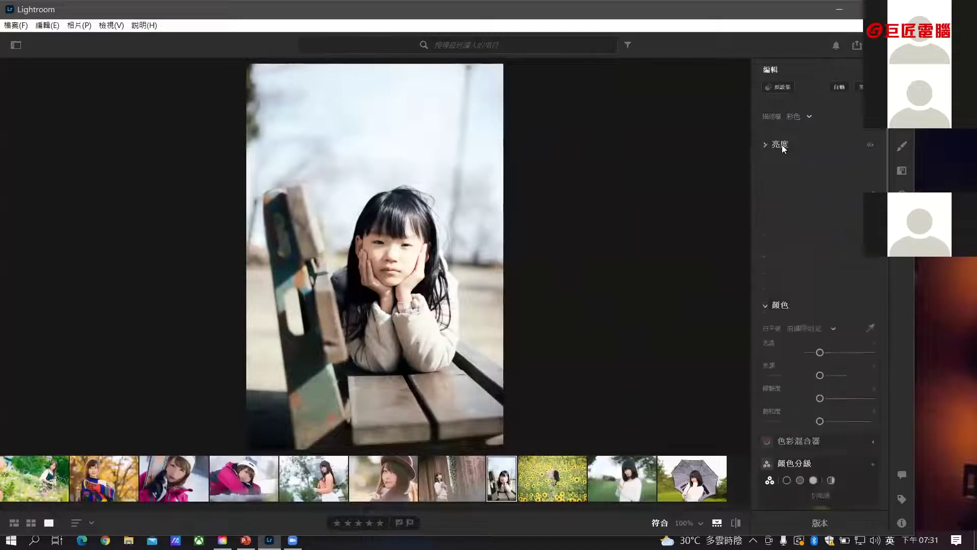
pyautogui.click(782, 145)
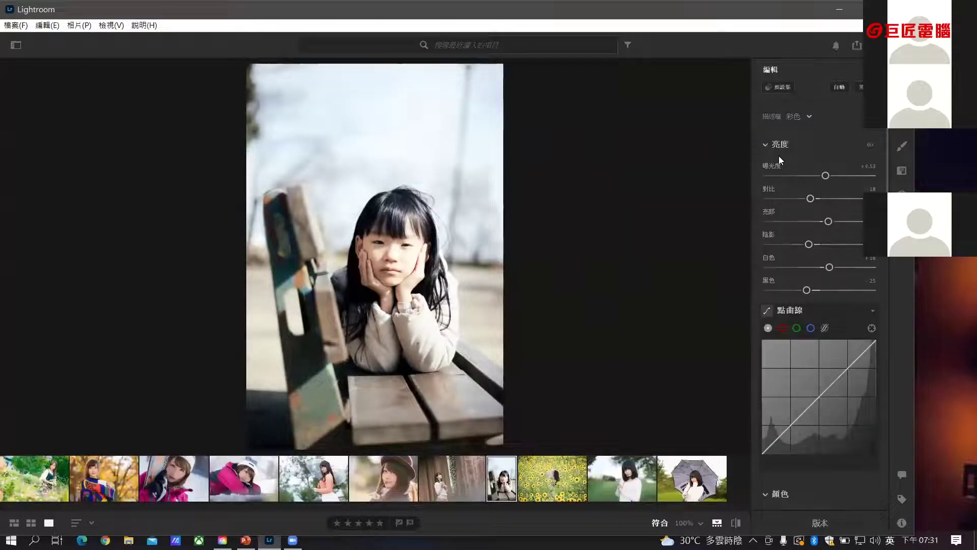
pyautogui.keyDown('alt'); pyautogui.click(775, 154); pyautogui.keyUp('alt')
pyautogui.press('alt')
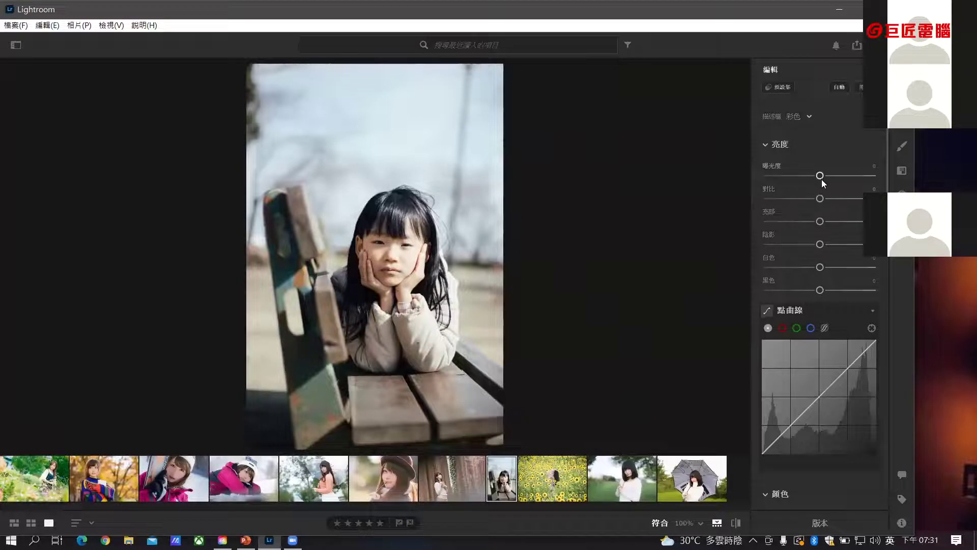
pyautogui.moveTo(820, 175); pyautogui.dragTo(806, 290)
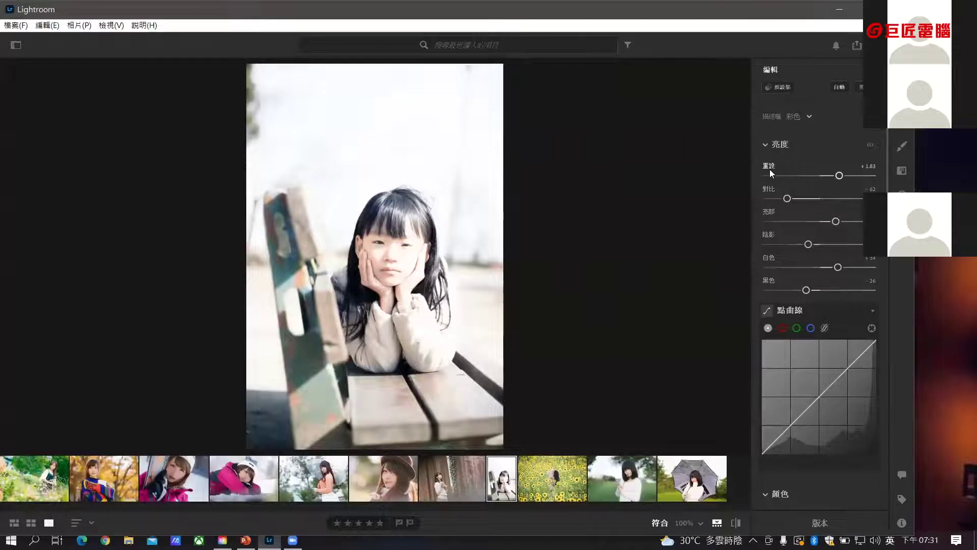
pyautogui.doubleClick(839, 176)
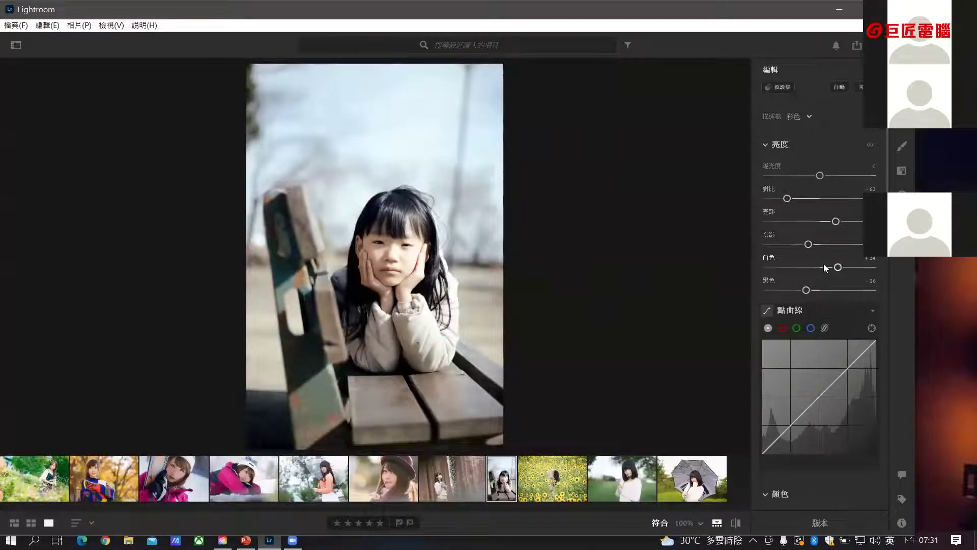
pyautogui.press('alt')
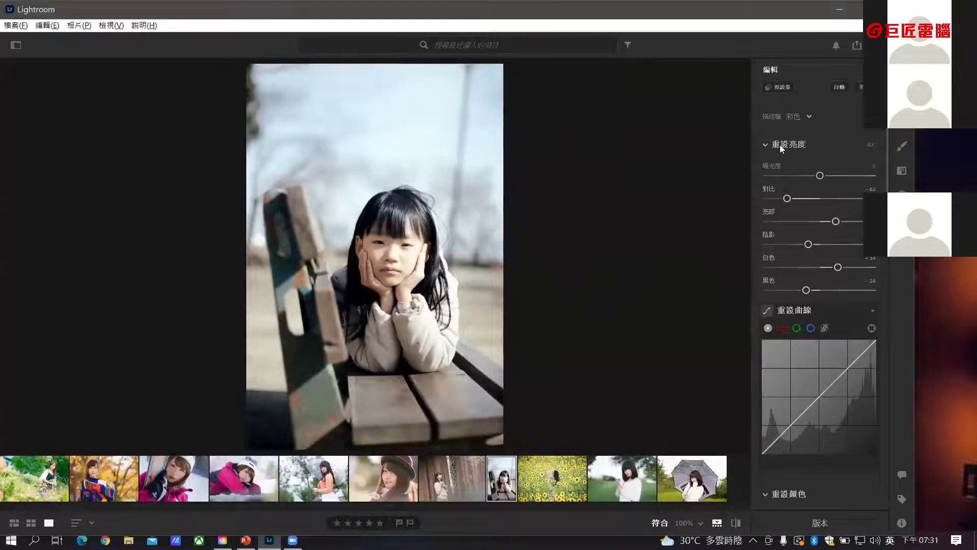
pyautogui.keyDown('alt'); pyautogui.click(780, 144); pyautogui.keyUp('alt')
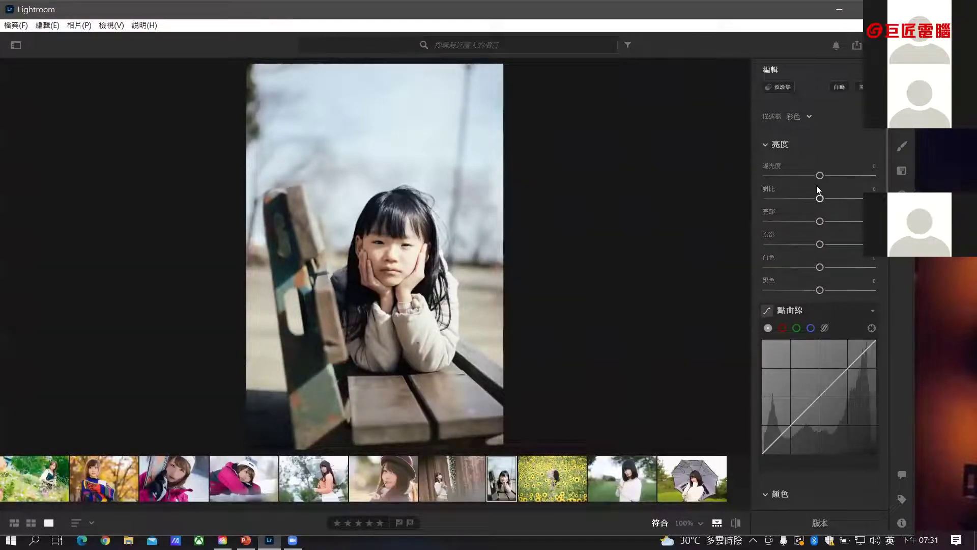
# Step: Try a darker, higher-contrast edit (exposure −1.36), then reset all Light sliders again
pyautogui.moveTo(820, 175); pyautogui.dragTo(834, 198)
pyautogui.moveTo(820, 221); pyautogui.dragTo(798, 223)
pyautogui.moveTo(820, 244); pyautogui.dragTo(838, 290)
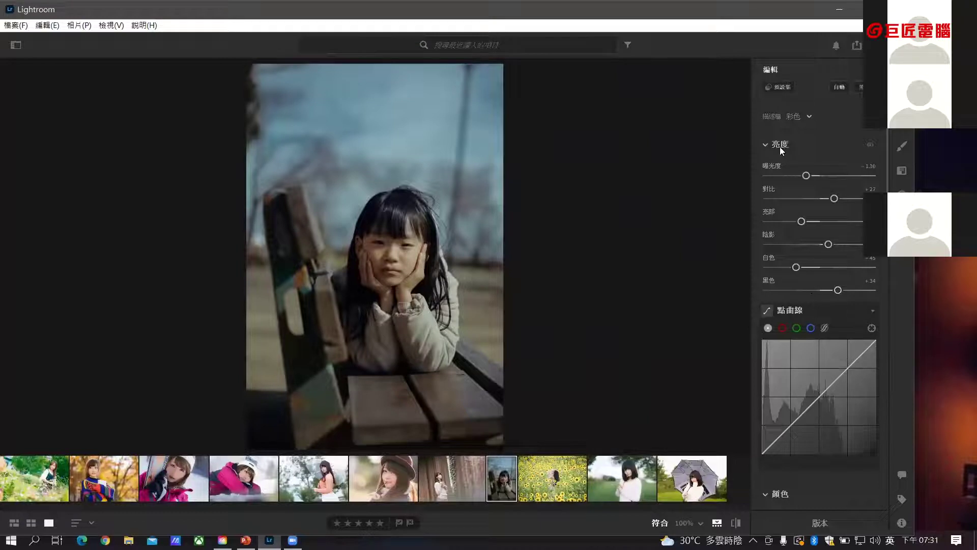
pyautogui.press('alt')
pyautogui.keyDown('alt'); pyautogui.click(777, 146); pyautogui.keyUp('alt')
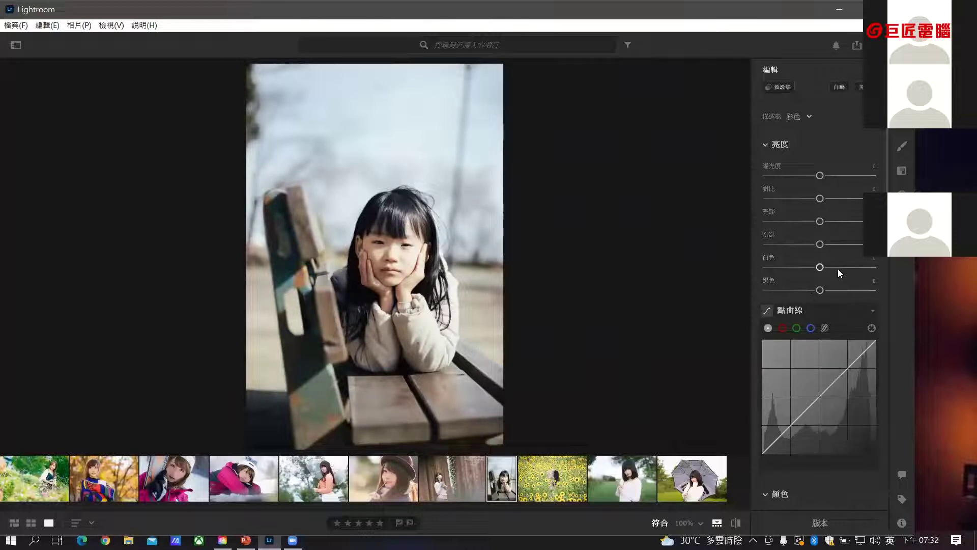
# Step: Set exposure to about +0.19, contrast to −34, and lift the highlights
pyautogui.moveTo(820, 175); pyautogui.dragTo(827, 223)
pyautogui.moveTo(826, 178); pyautogui.dragTo(824, 178)
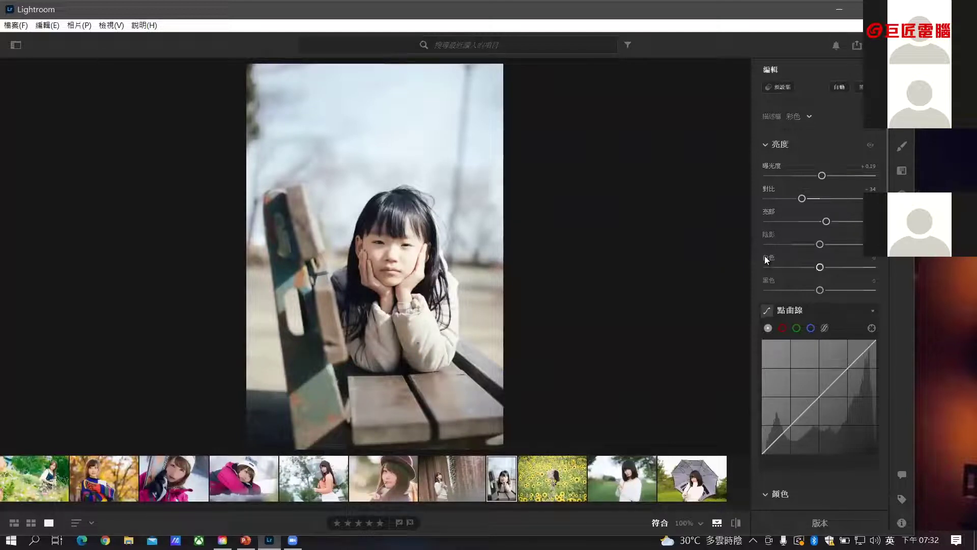
pyautogui.scroll(-5, 808, 244)
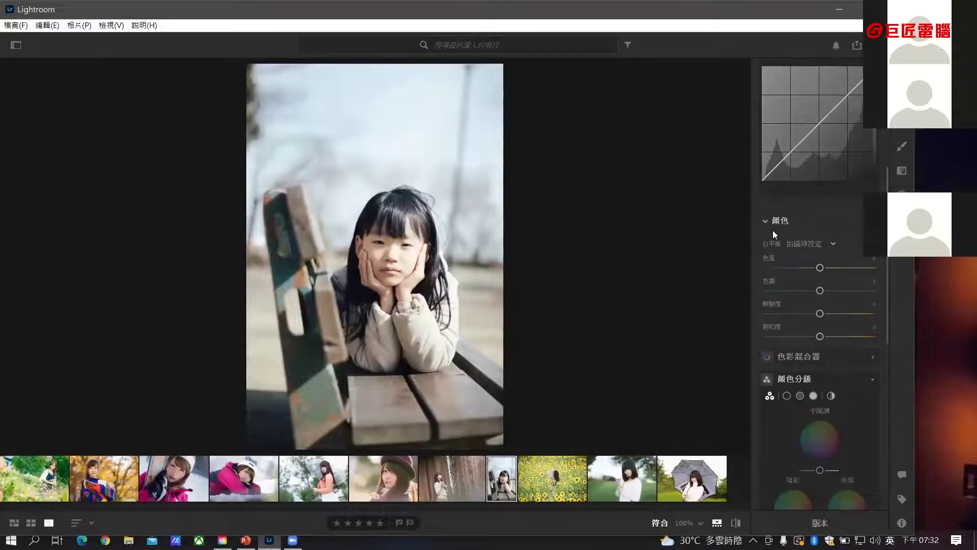
# Step: Scroll to Color Grading and compare the wheel views, settling on the Midtones wheel
pyautogui.scroll(-3, 807, 237)
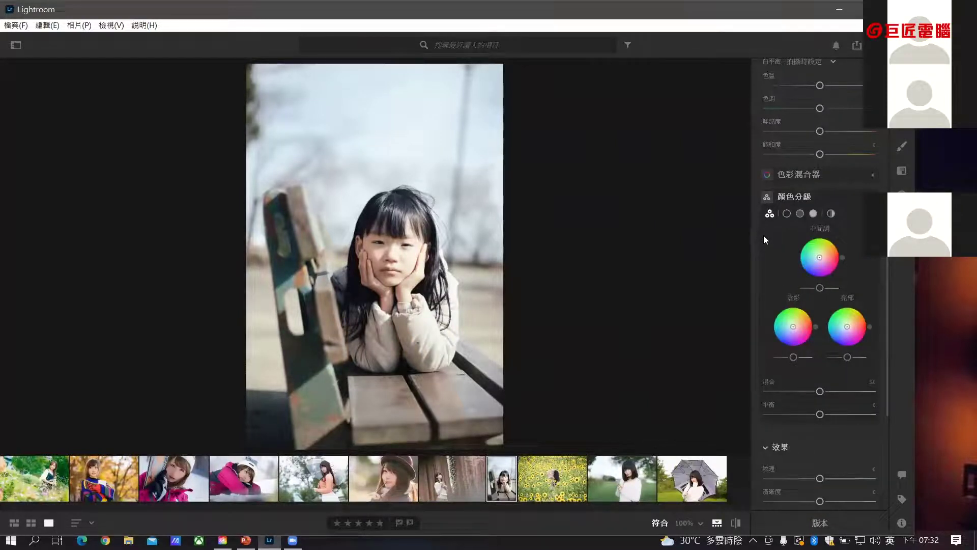
pyautogui.moveTo(776, 294)
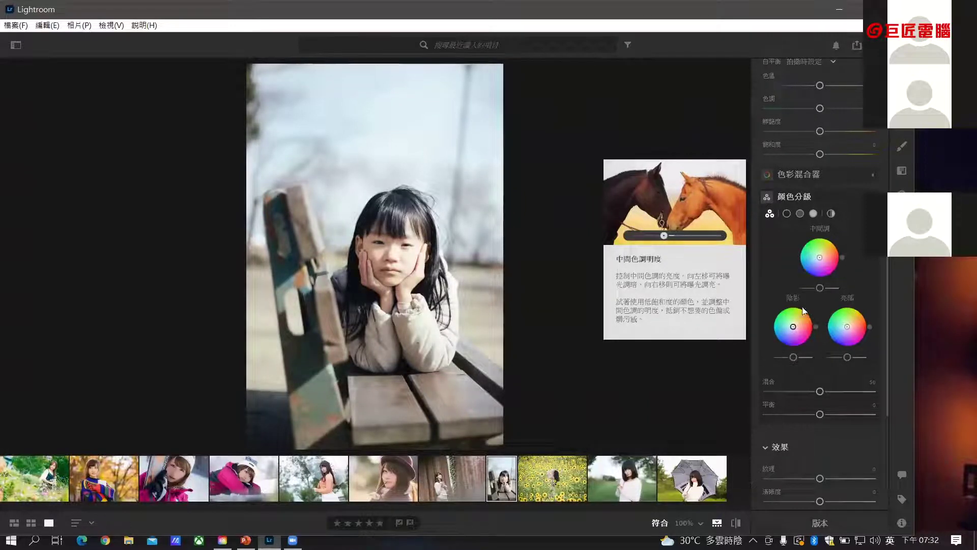
pyautogui.click(786, 214)
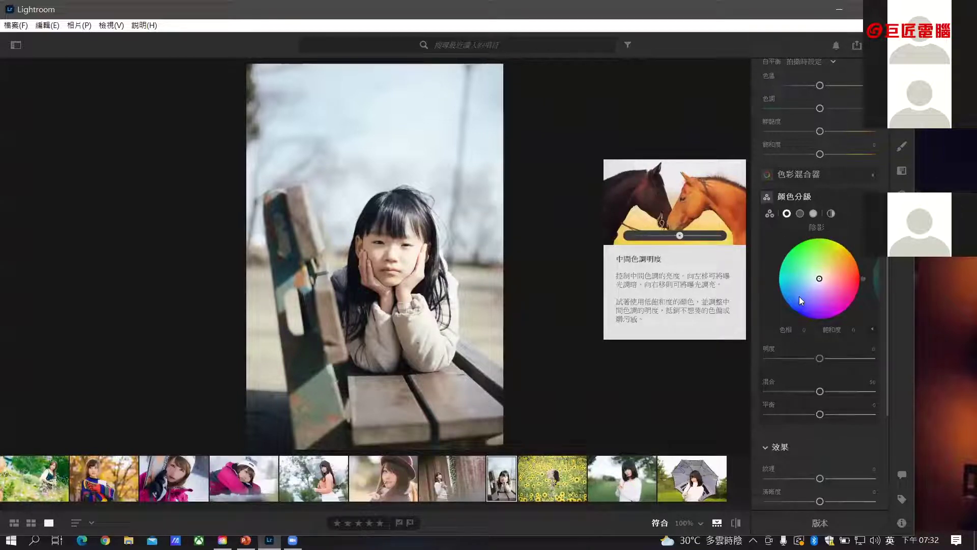
pyautogui.click(770, 214)
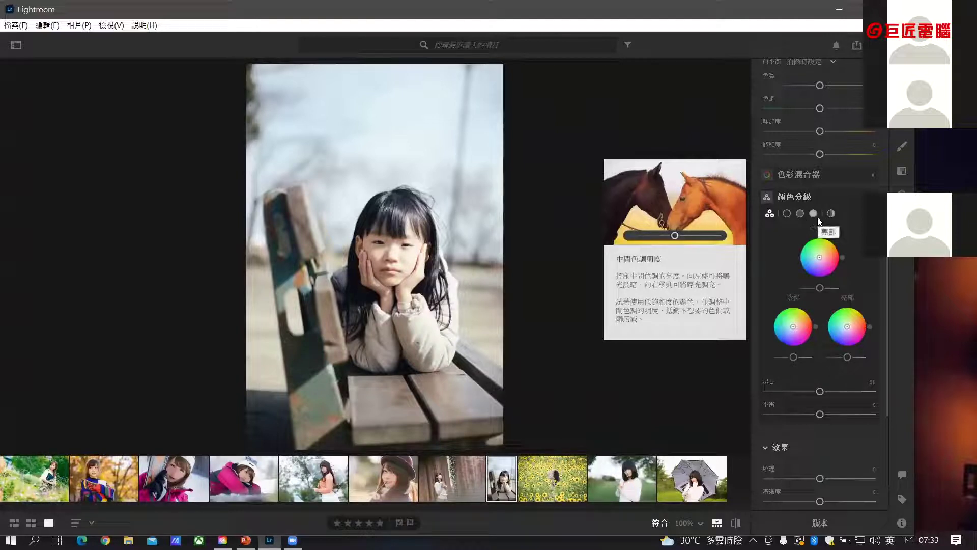
pyautogui.click(787, 214)
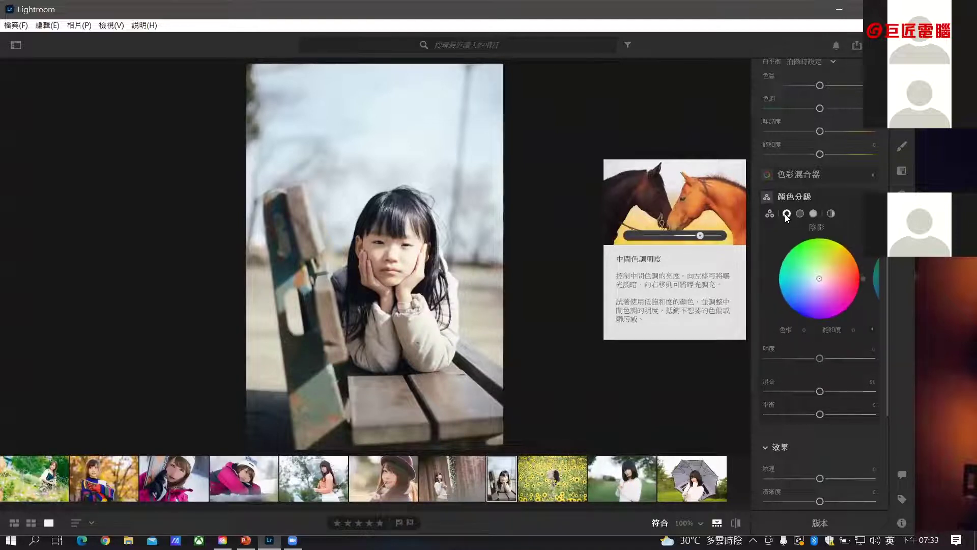
pyautogui.click(800, 214)
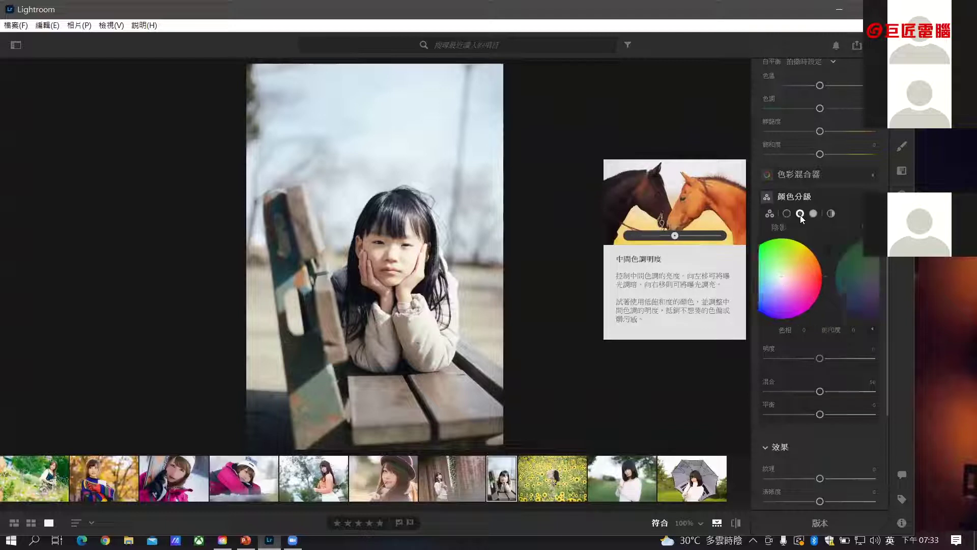
pyautogui.click(813, 214)
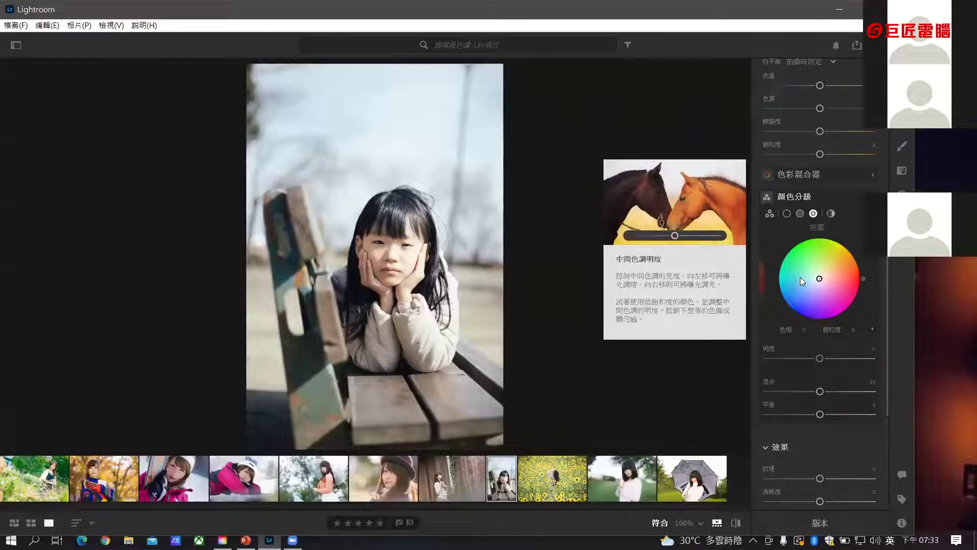
pyautogui.click(800, 214)
# Step: Tint the midtones warm orange-red at hue 13, saturation 21
pyautogui.moveTo(819, 278); pyautogui.dragTo(823, 270)
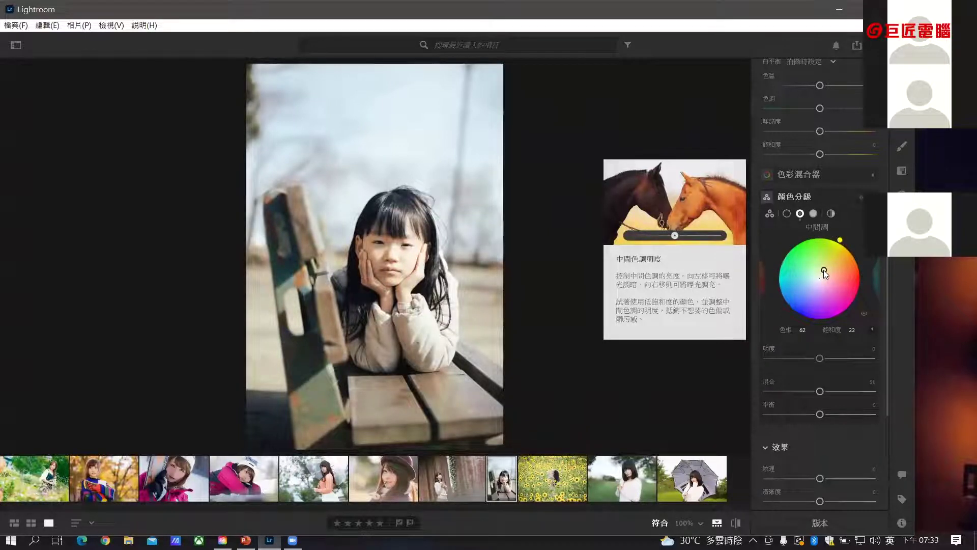
pyautogui.moveTo(825, 275)
pyautogui.mouseDown()
pyautogui.moveTo(841, 254)
pyautogui.moveTo(829, 276)
pyautogui.mouseUp()
pyautogui.moveTo(840, 240); pyautogui.dragTo(820, 278)
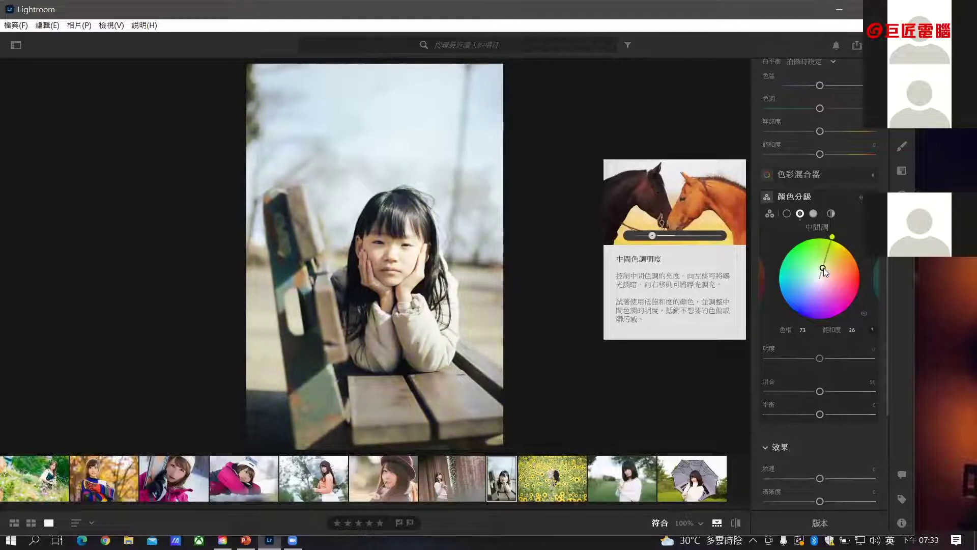
pyautogui.moveTo(835, 238); pyautogui.dragTo(833, 276)
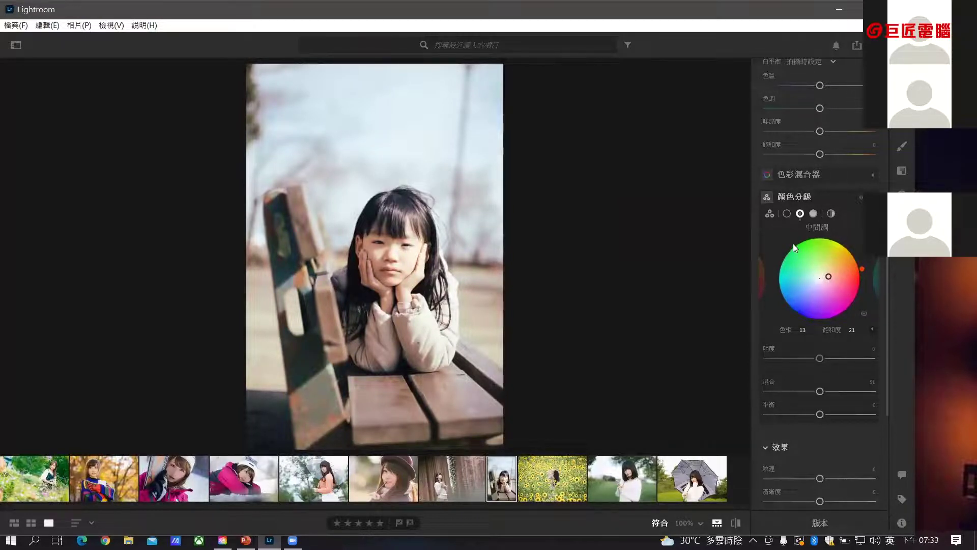
pyautogui.click(768, 214)
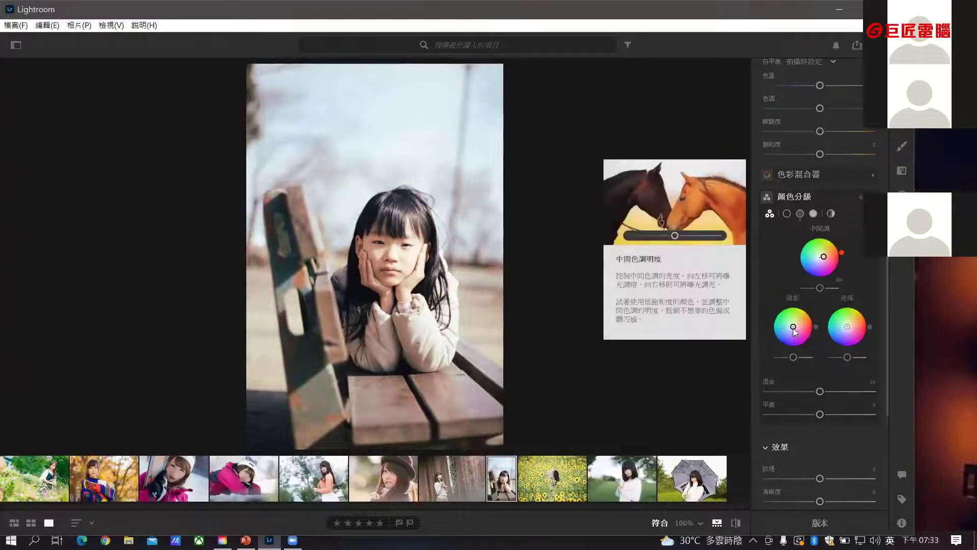
# Step: Add a cool cyan-green highlights tint of about hue 147, saturation 39
pyautogui.moveTo(794, 328); pyautogui.dragTo(842, 323)
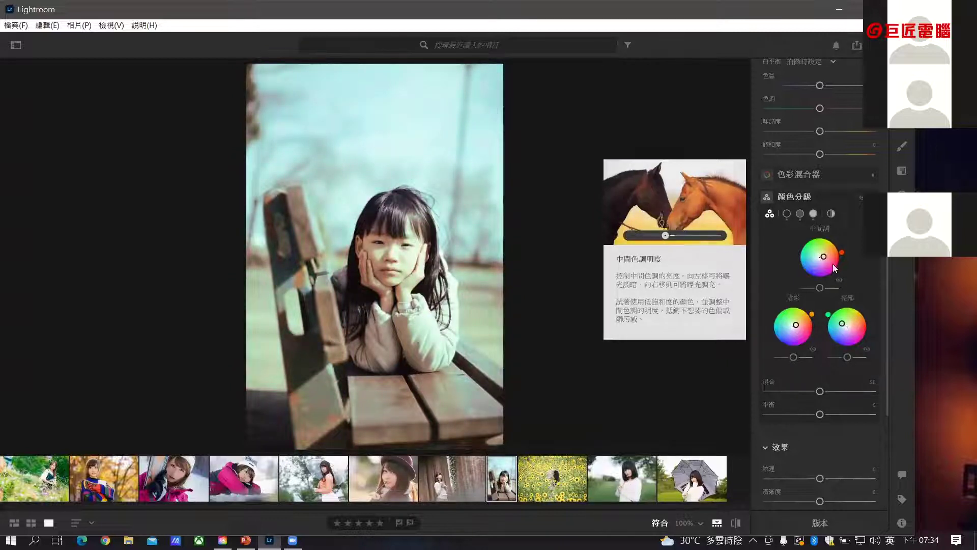
pyautogui.scroll(8, 853, 206)
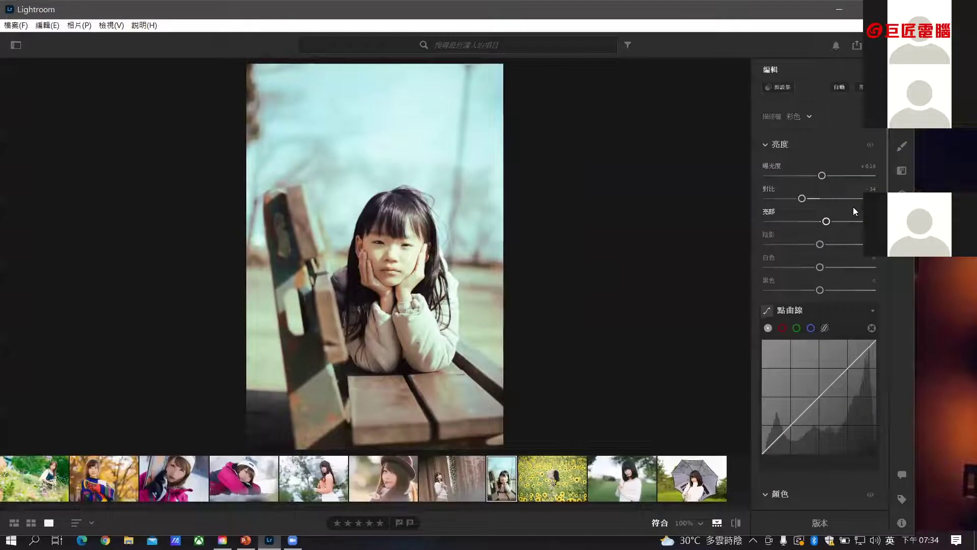
# Step: Raise exposure to +0.82 and lift Blacks to about +29
pyautogui.moveTo(825, 175); pyautogui.dragTo(829, 175)
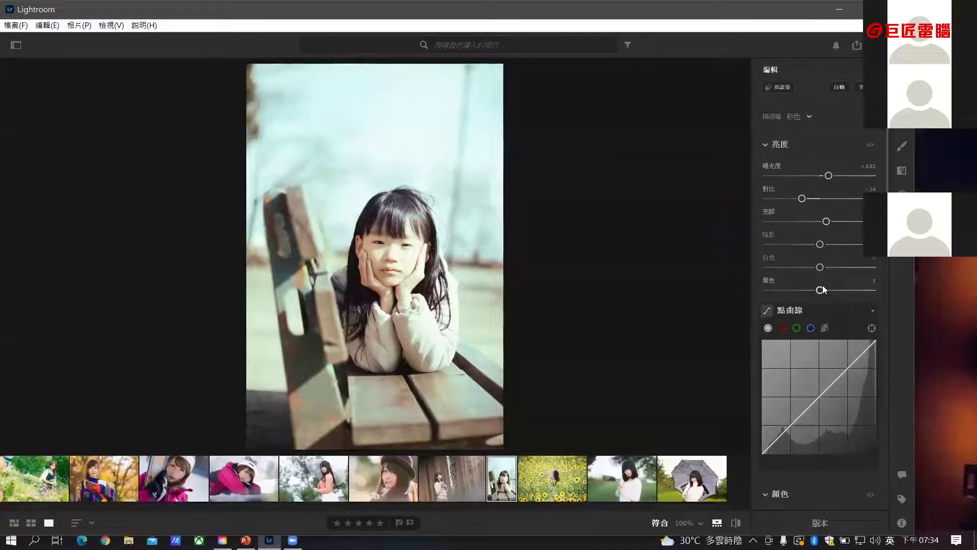
pyautogui.moveTo(820, 288)
pyautogui.mouseDown()
pyautogui.moveTo(810, 291)
pyautogui.moveTo(837, 295)
pyautogui.moveTo(826, 294)
pyautogui.mouseUp()
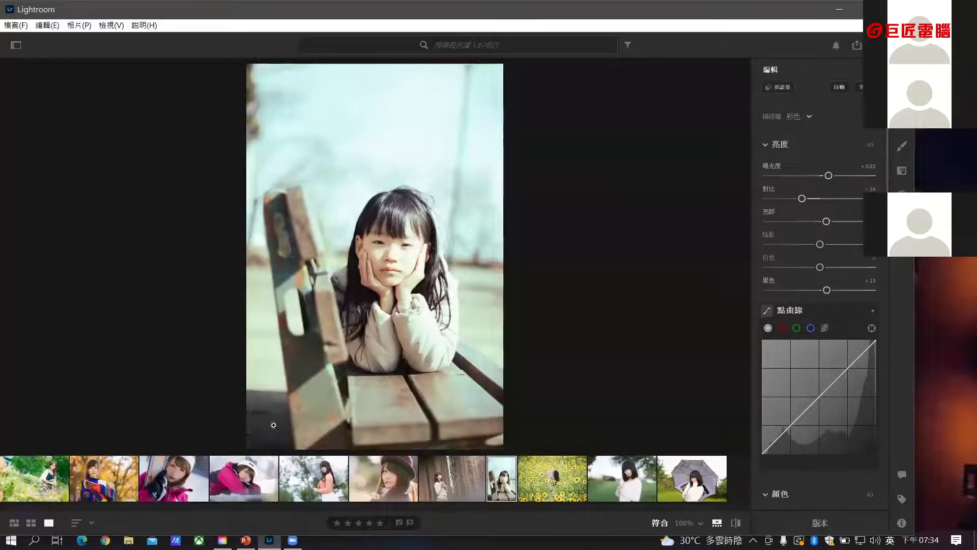
pyautogui.moveTo(826, 289)
pyautogui.mouseDown()
pyautogui.moveTo(837, 290)
pyautogui.moveTo(815, 291)
pyautogui.moveTo(849, 294)
pyautogui.moveTo(834, 294)
pyautogui.mouseUp()
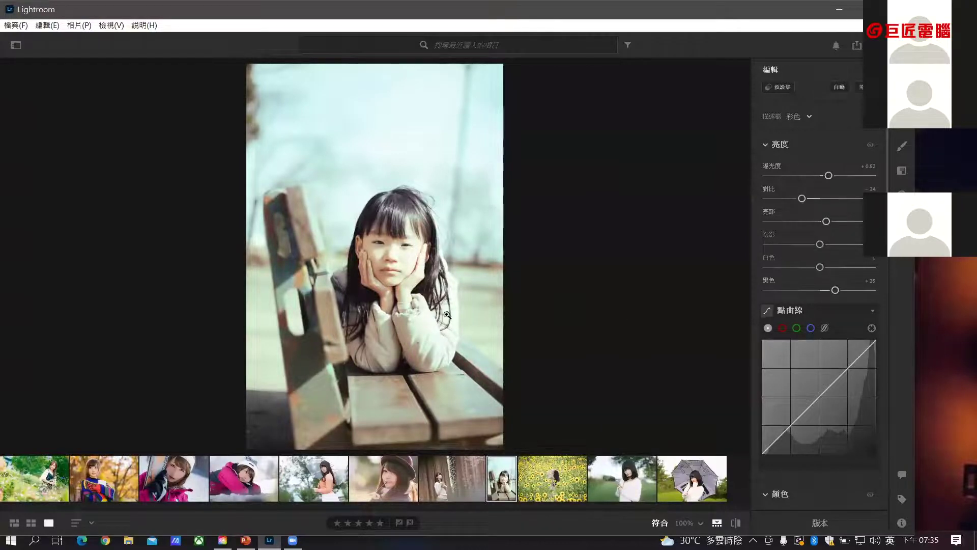
# Step: Copy the bench photo's edit settings and paste them onto the sunflower photo and phone portrait
pyautogui.rightClick(502, 481)
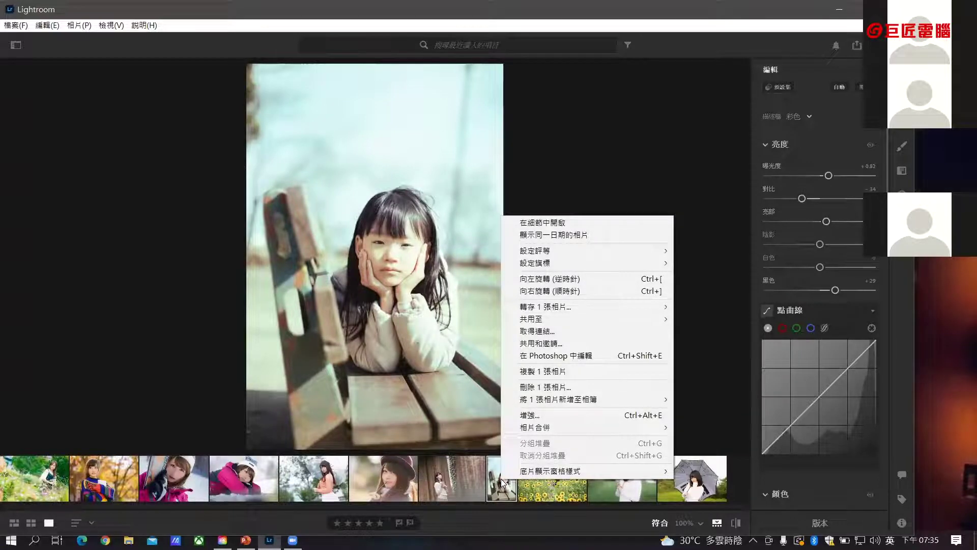
pyautogui.press('Escape')
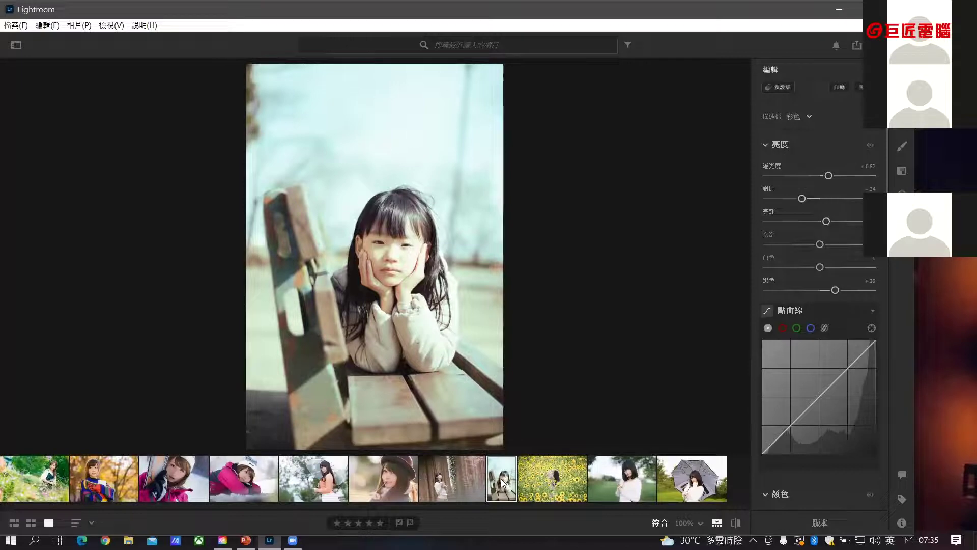
pyautogui.hotkey('ctrl', 'c')
pyautogui.click(540, 482)
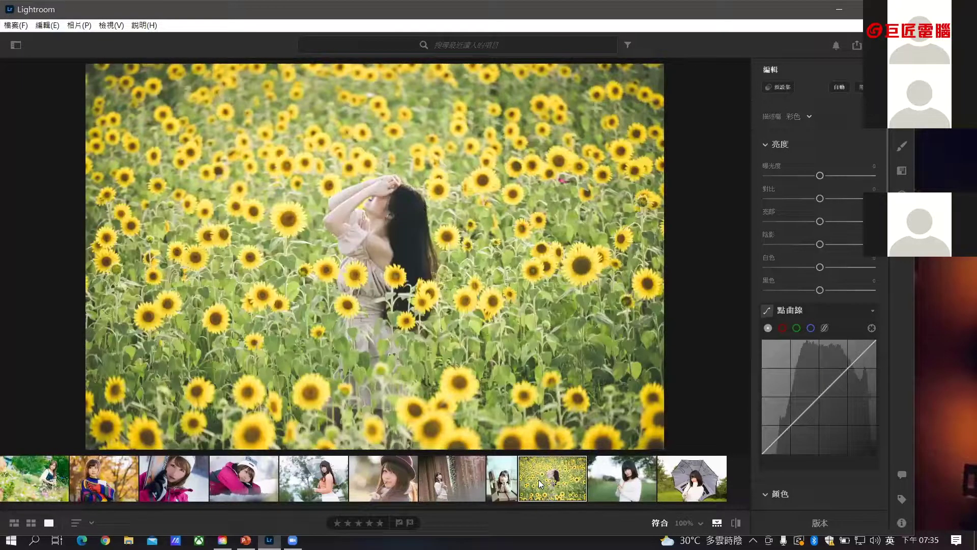
pyautogui.hotkey('ctrl', 'v')
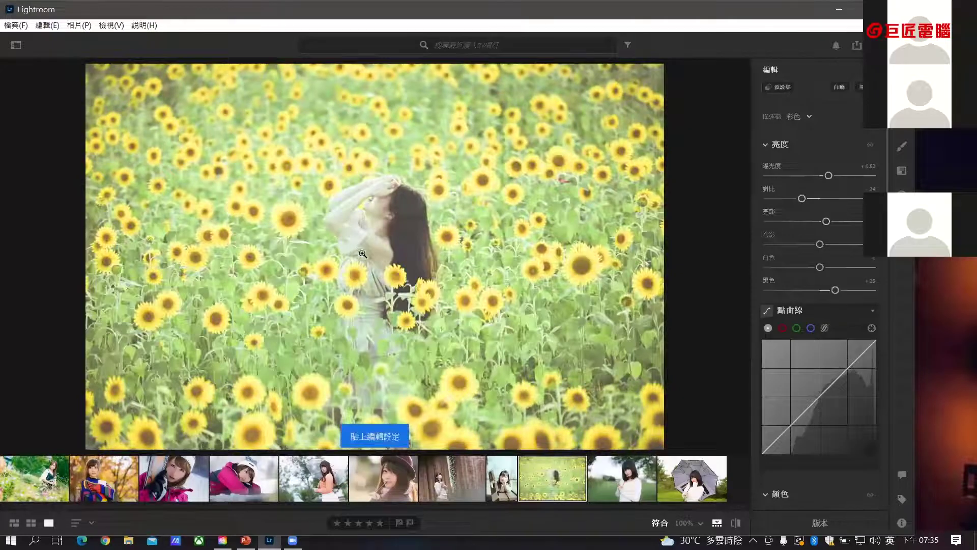
pyautogui.click(625, 478)
pyautogui.hotkey('ctrl', 'v')
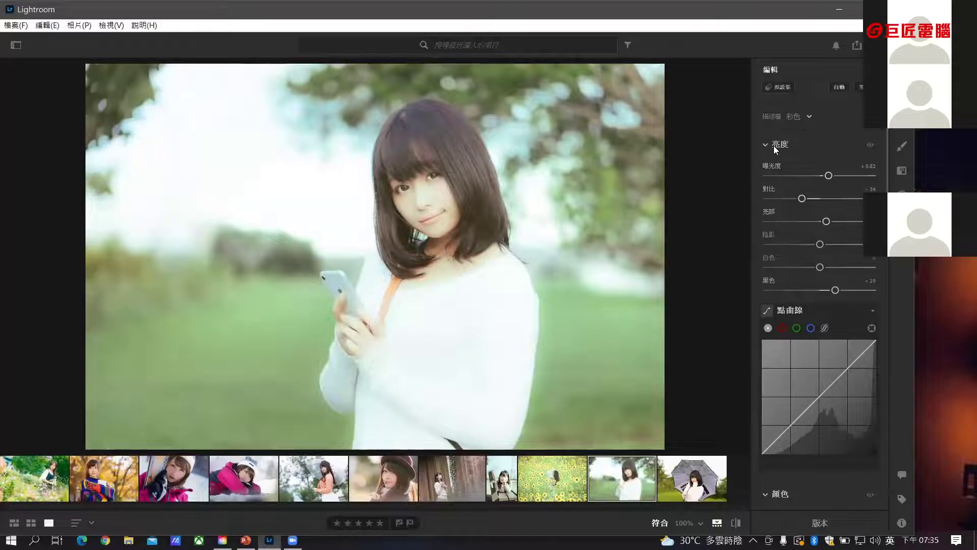
pyautogui.scroll(-7, 774, 153)
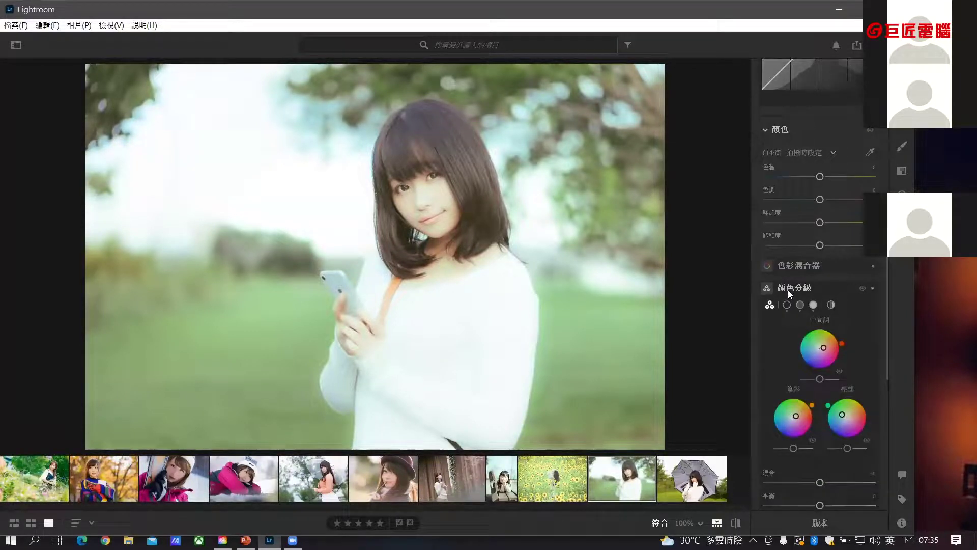
# Step: Expand the Color Mixer and shift the red channel's Hue slider upward on the phone portrait
pyautogui.click(832, 268)
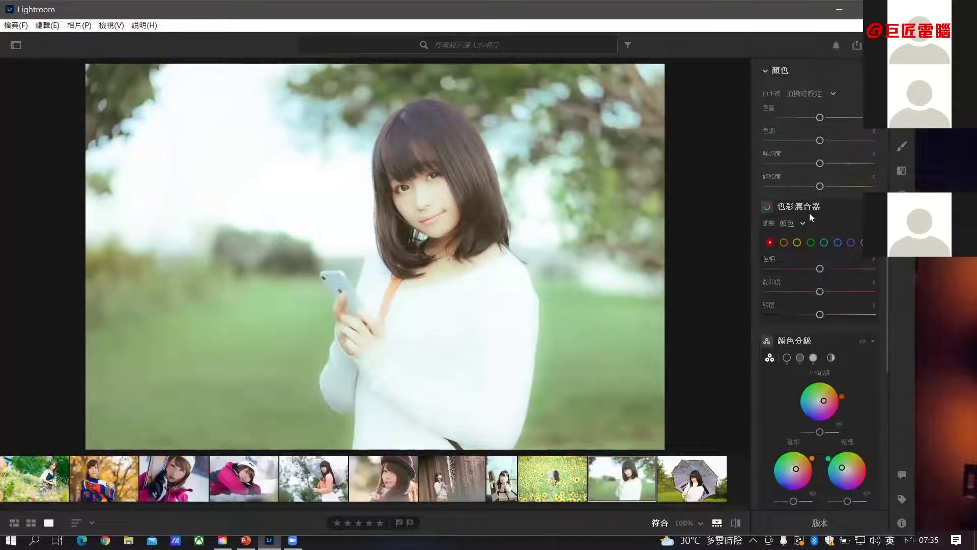
pyautogui.moveTo(810, 213)
pyautogui.moveTo(819, 269); pyautogui.dragTo(825, 297)
# Step: Reset all Color Mixer adjustments to zero and collapse the Color Mixer panel
pyautogui.keyDown('alt'); pyautogui.click(794, 209); pyautogui.keyUp('alt')
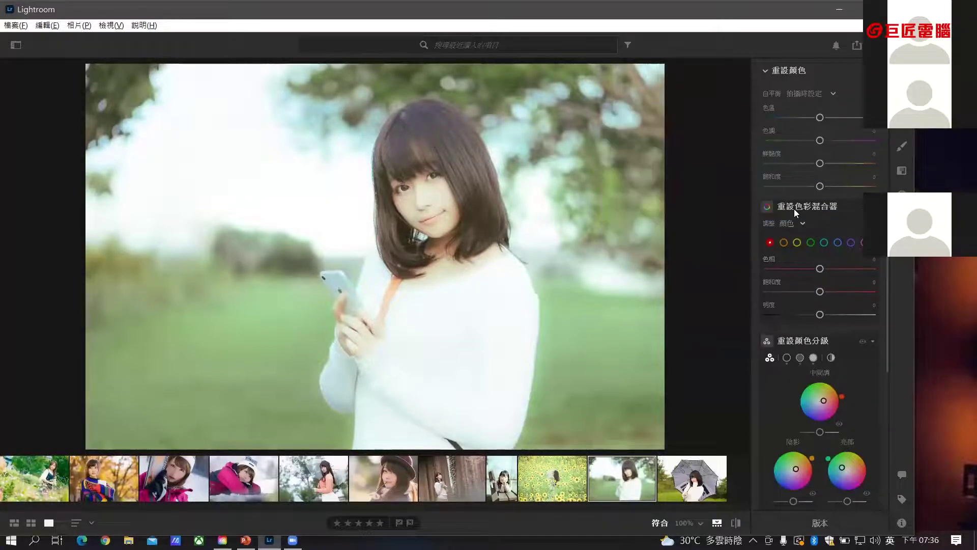
pyautogui.click(794, 208)
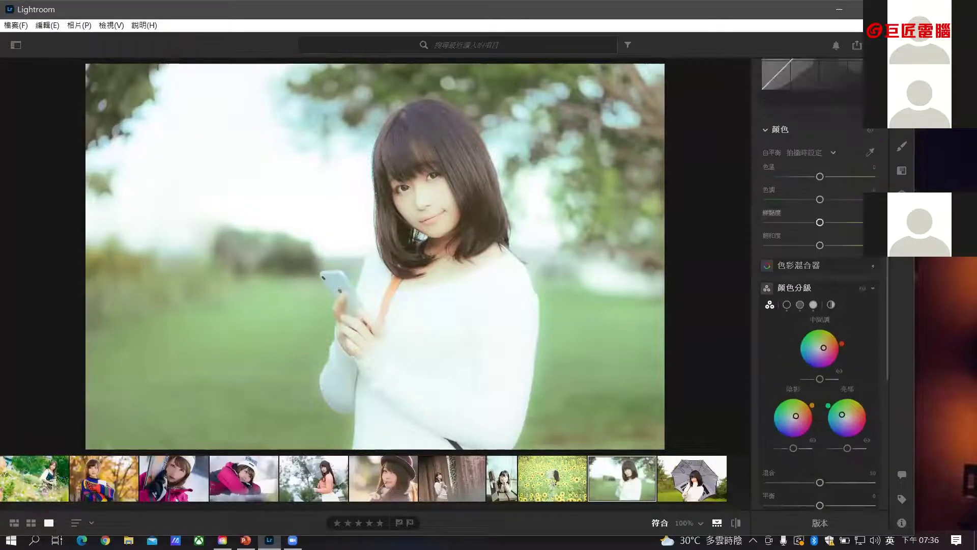
pyautogui.moveTo(886, 262); pyautogui.dragTo(882, 373)
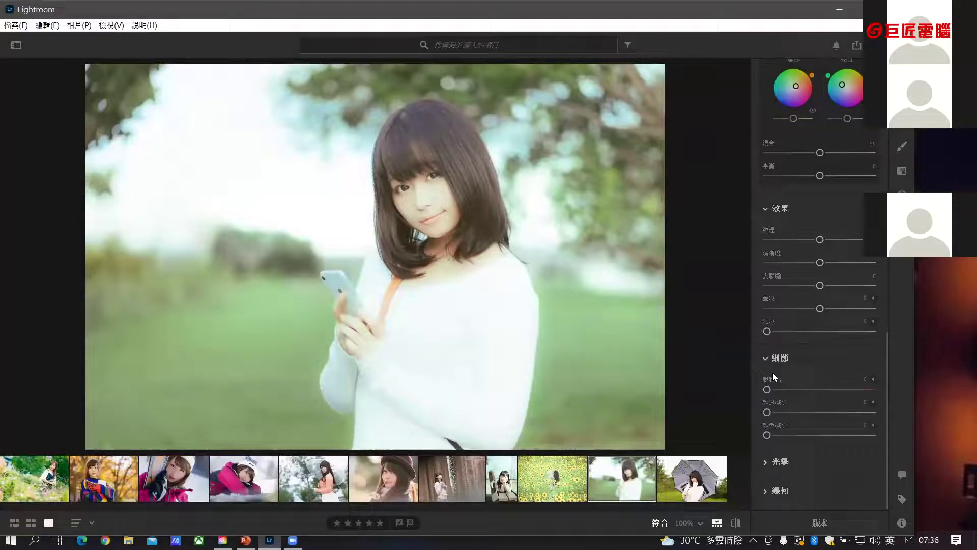
# Step: Lower Clarity below zero to soften the portrait, then view it at 100%
pyautogui.moveTo(820, 262)
pyautogui.mouseDown()
pyautogui.moveTo(863, 264)
pyautogui.moveTo(793, 271)
pyautogui.moveTo(823, 279)
pyautogui.mouseUp()
pyautogui.moveTo(770, 257)
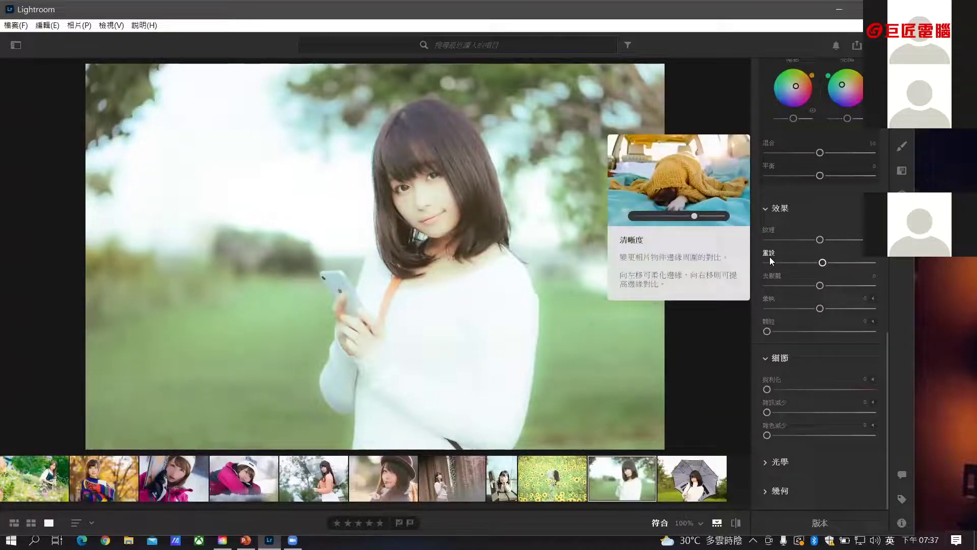
pyautogui.click(770, 257)
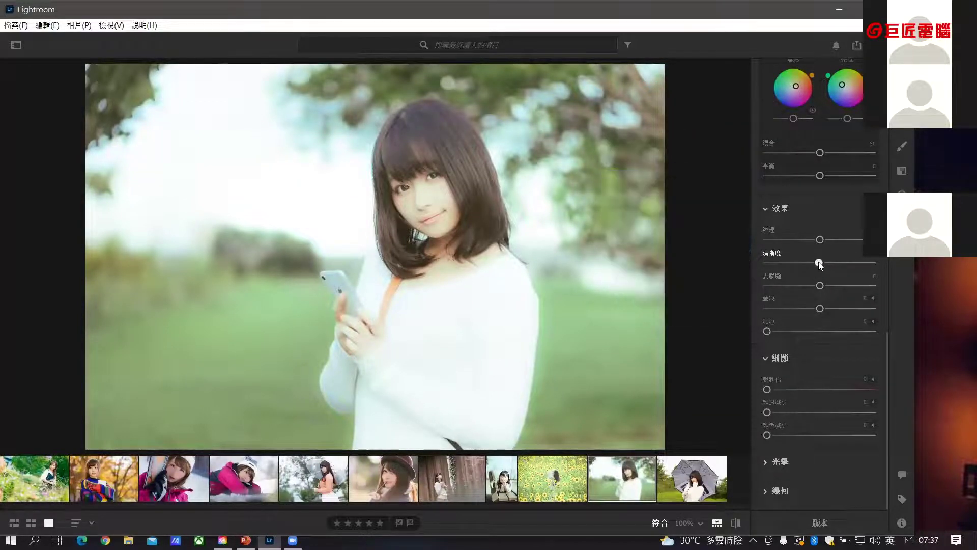
pyautogui.moveTo(820, 265); pyautogui.dragTo(801, 266)
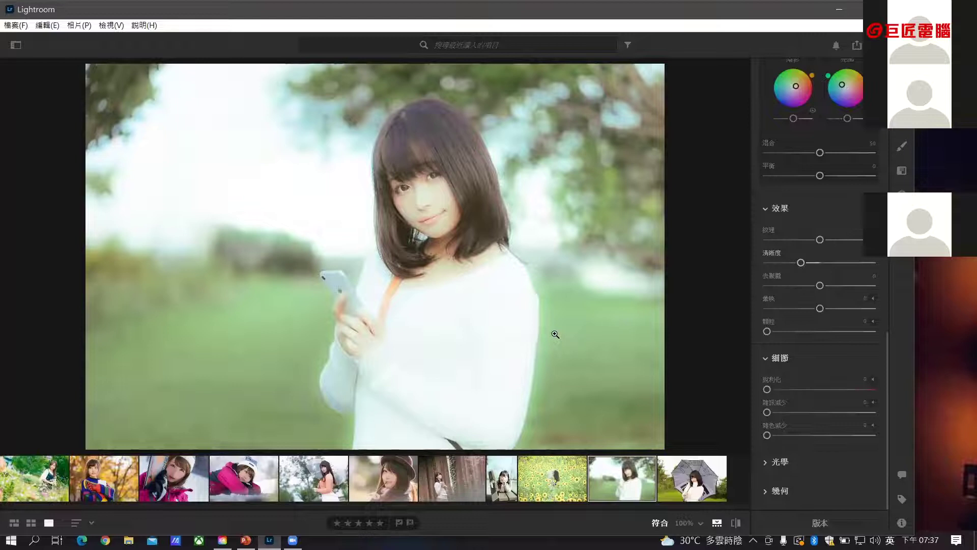
pyautogui.click(466, 158)
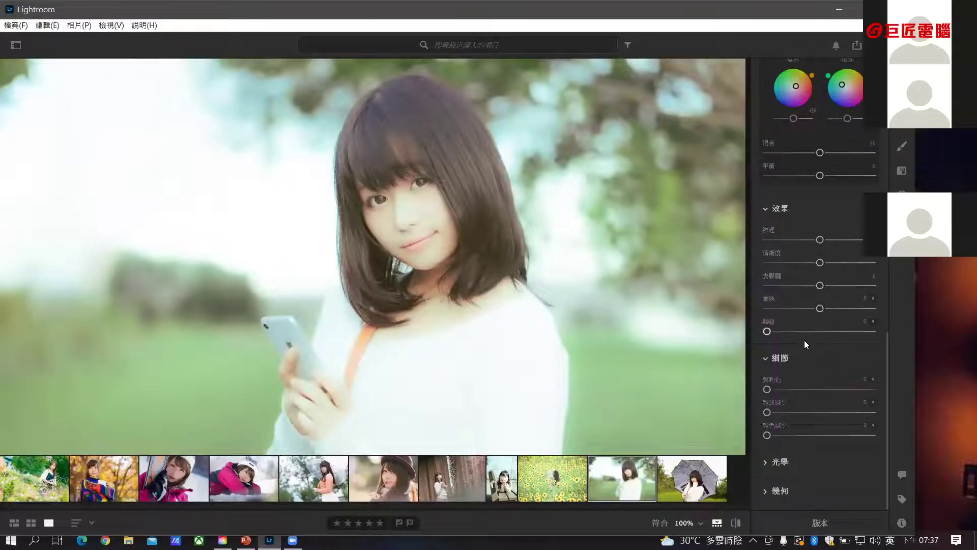
# Step: Compare Sharpening amounts on the zoomed portrait, leaving it at about 10
pyautogui.moveTo(632, 312); pyautogui.dragTo(646, 232)
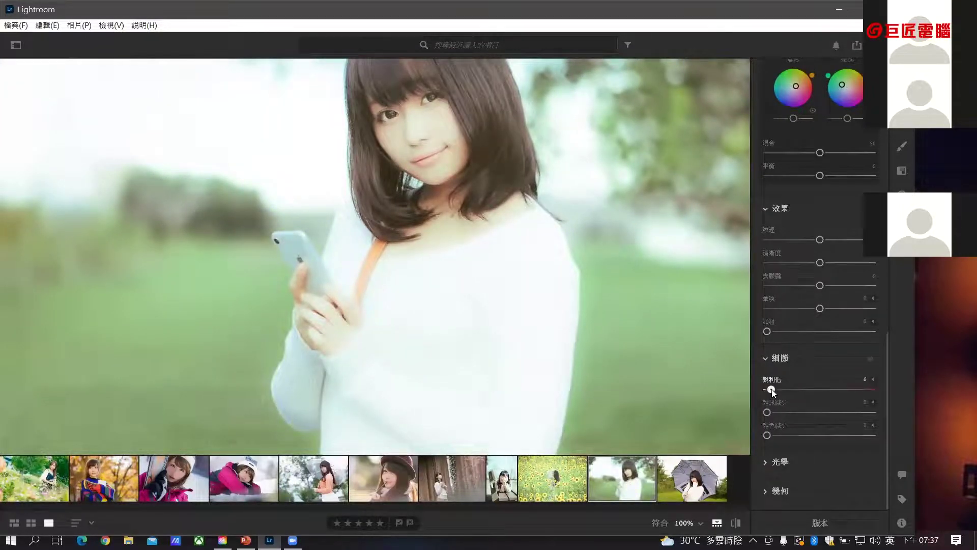
pyautogui.moveTo(768, 389); pyautogui.dragTo(799, 389)
pyautogui.moveTo(792, 399); pyautogui.dragTo(775, 404)
pyautogui.moveTo(590, 243); pyautogui.dragTo(612, 304)
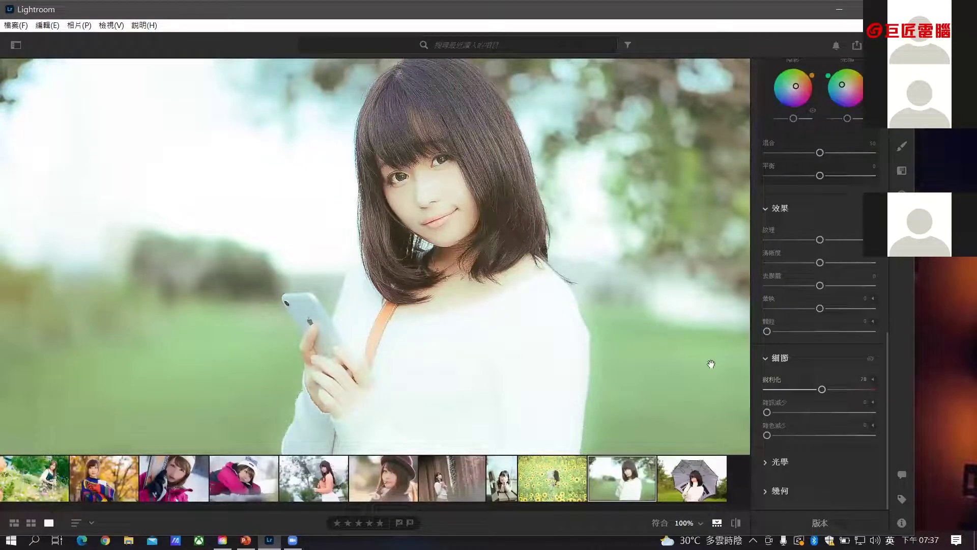
pyautogui.moveTo(812, 394); pyautogui.dragTo(772, 396)
# Step: Dismiss a filmstrip photo's options menu and switch to the PowerPoint slides
pyautogui.rightClick(622, 482)
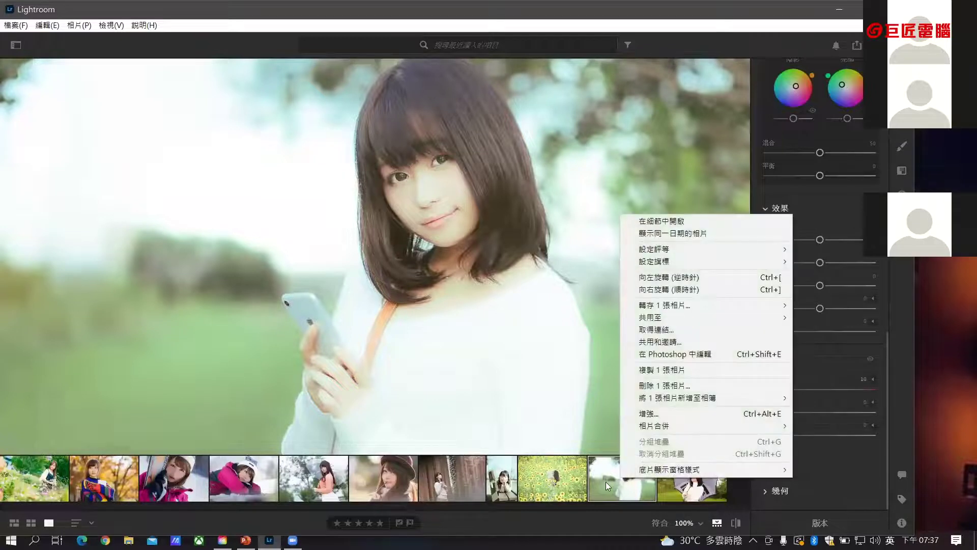
pyautogui.click(608, 485)
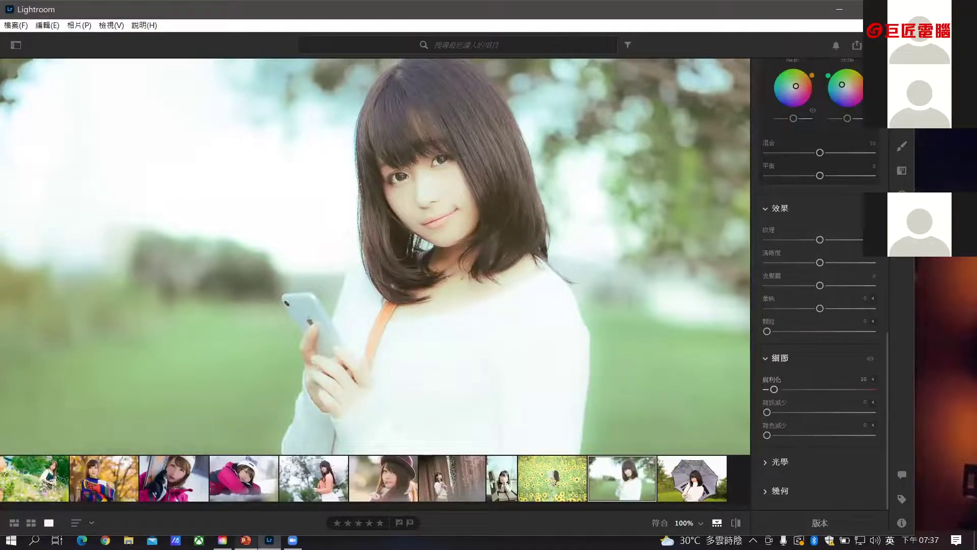
pyautogui.click(246, 541)
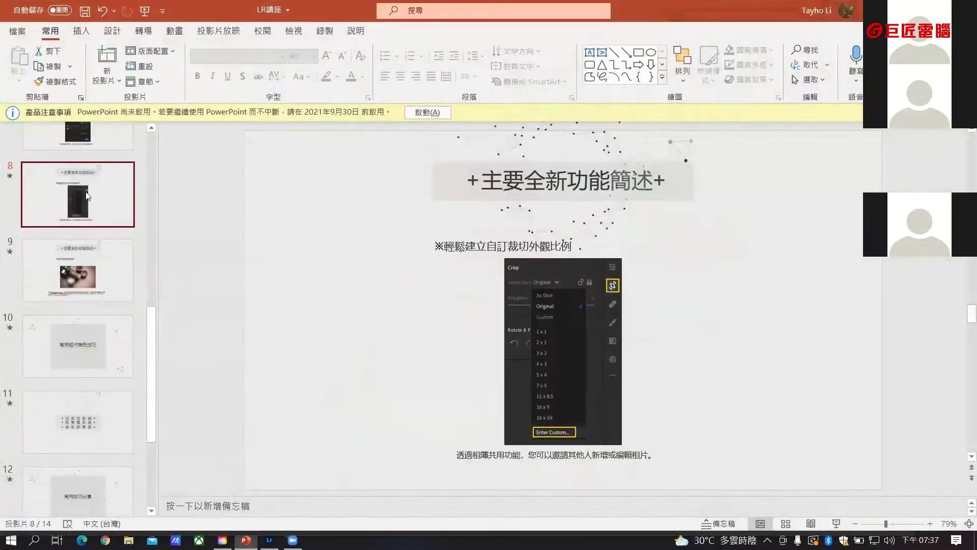
pyautogui.scroll(3, 98, 176)
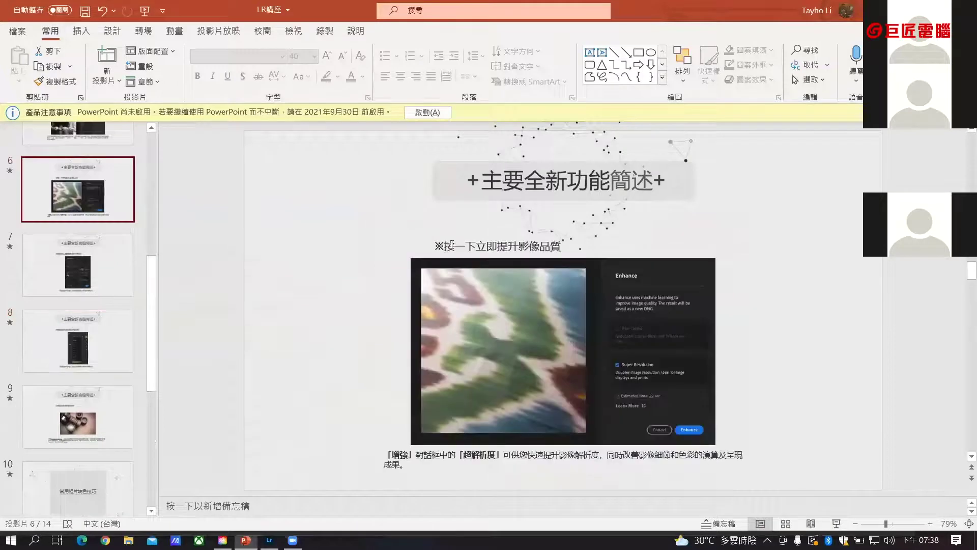
pyautogui.moveTo(444, 247); pyautogui.dragTo(562, 246)
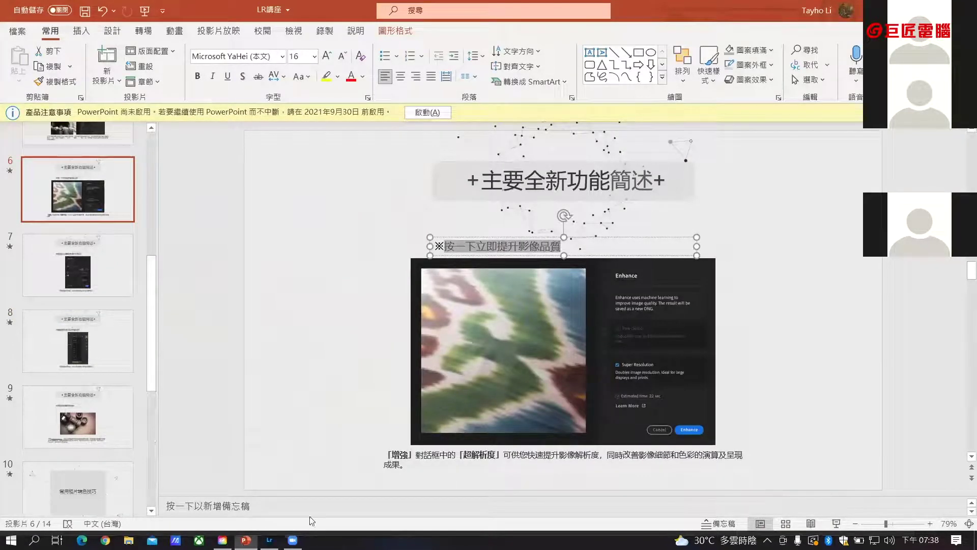
pyautogui.moveTo(246, 541)
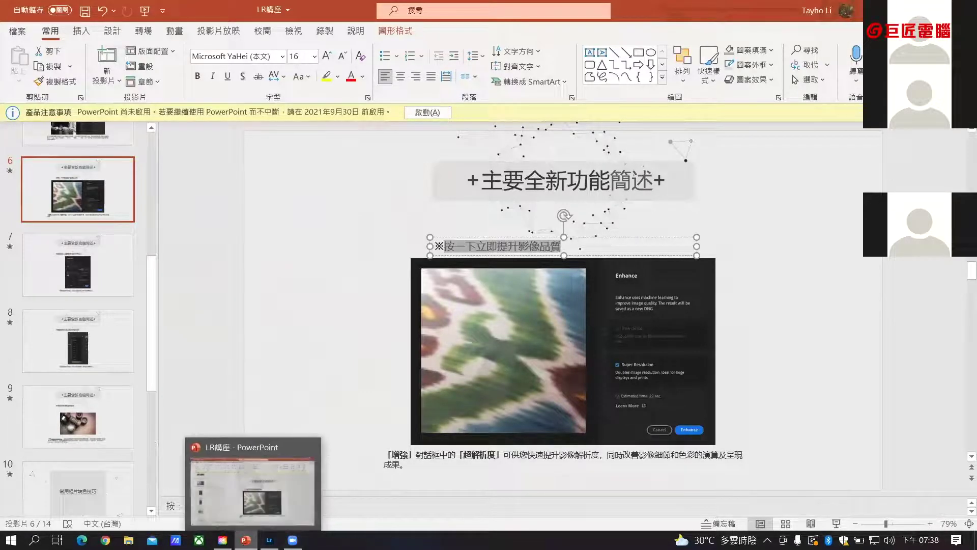
pyautogui.click(270, 540)
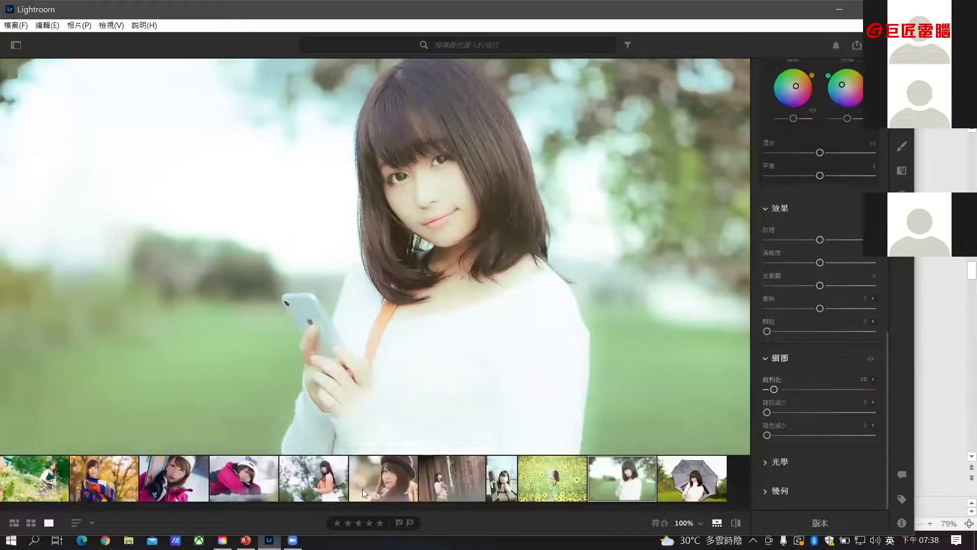
pyautogui.click(380, 490)
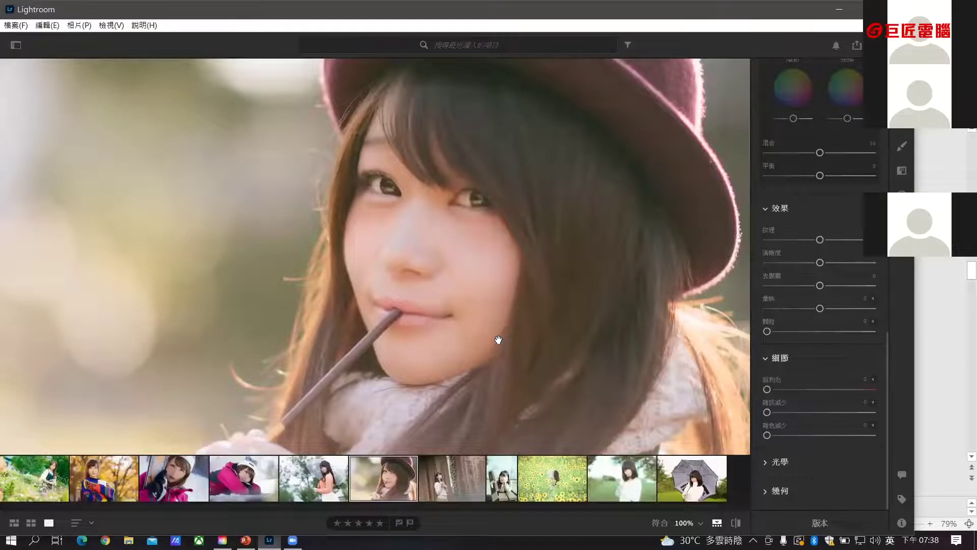
# Step: Fit the hat portrait, check the hair in the Enhance preview, and generate the Super Resolution DNG
pyautogui.click(498, 339)
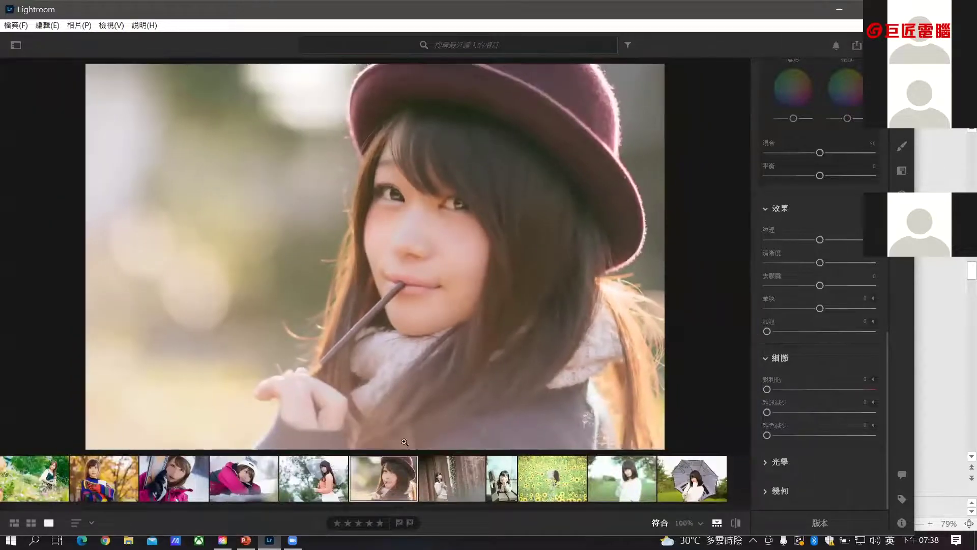
pyautogui.rightClick(398, 480)
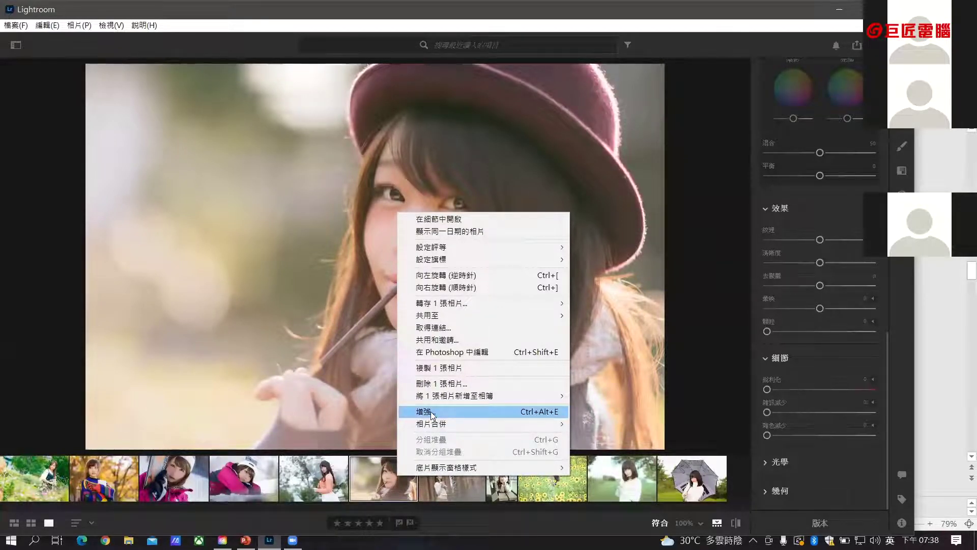
pyautogui.click(430, 411)
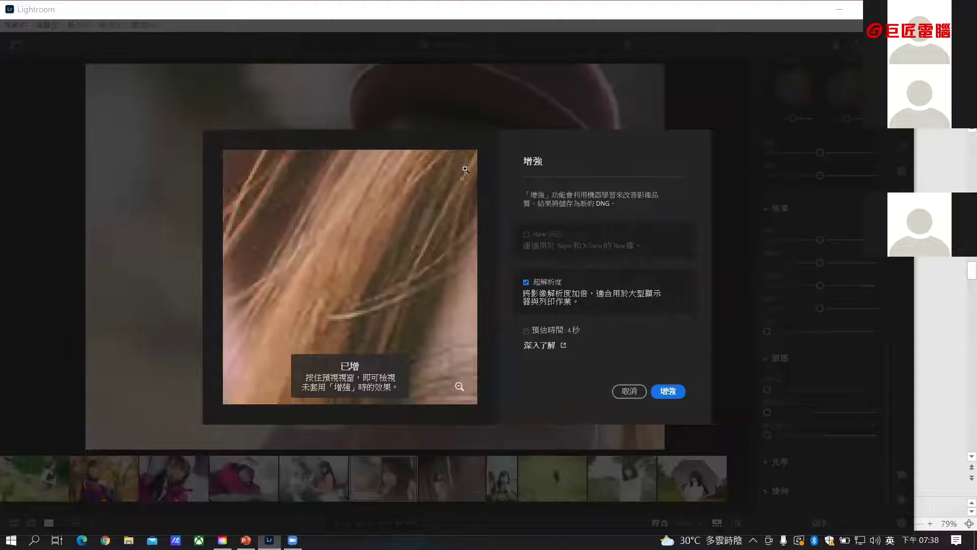
pyautogui.click(415, 274)
pyautogui.moveTo(375, 275); pyautogui.dragTo(391, 299)
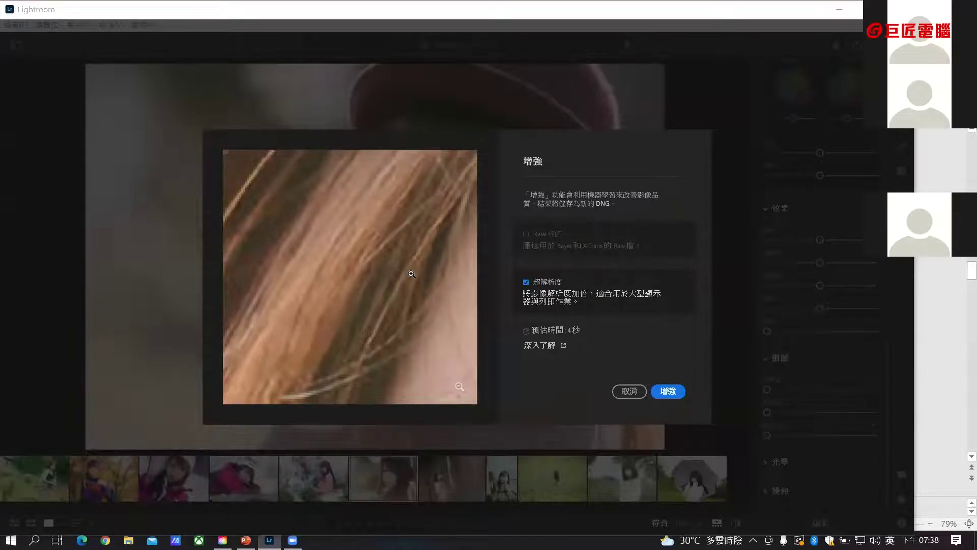
pyautogui.moveTo(411, 274); pyautogui.dragTo(412, 274)
pyautogui.moveTo(403, 294)
pyautogui.mouseDown()
pyautogui.moveTo(391, 260)
pyautogui.moveTo(406, 320)
pyautogui.moveTo(412, 306)
pyautogui.mouseUp()
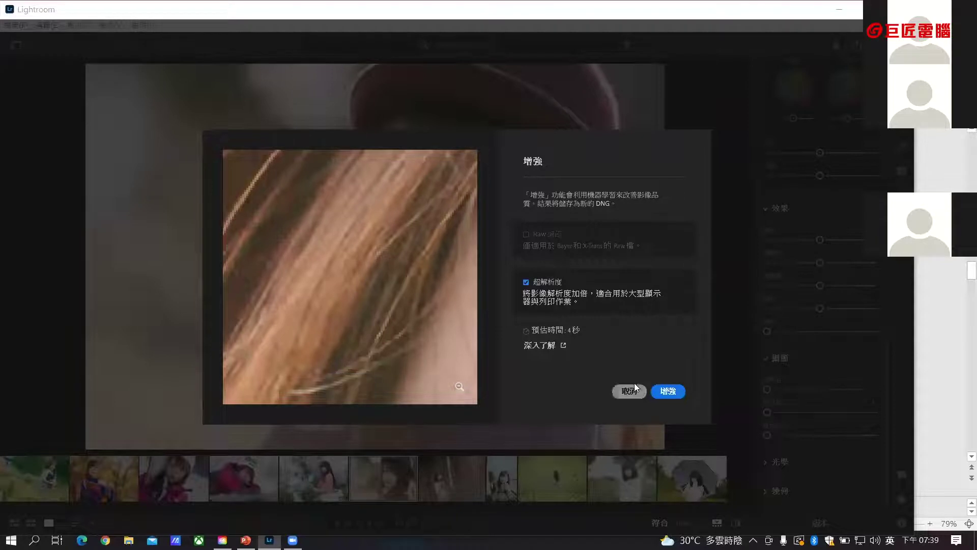
pyautogui.click(668, 391)
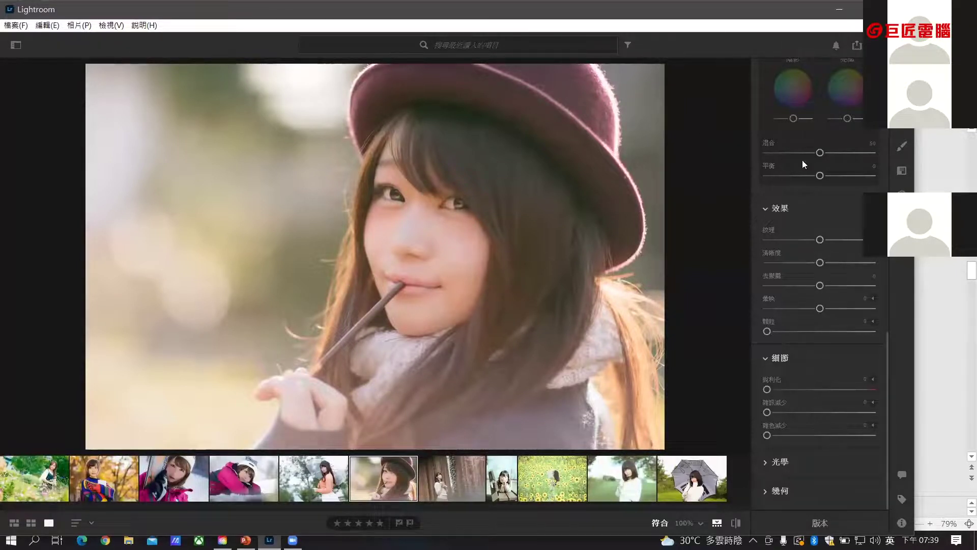
# Step: Open the park-bench portrait with the Edit panel showing its exposure +0.82, contrast −34, blacks +29
pyautogui.moveTo(888, 335); pyautogui.dragTo(887, 132)
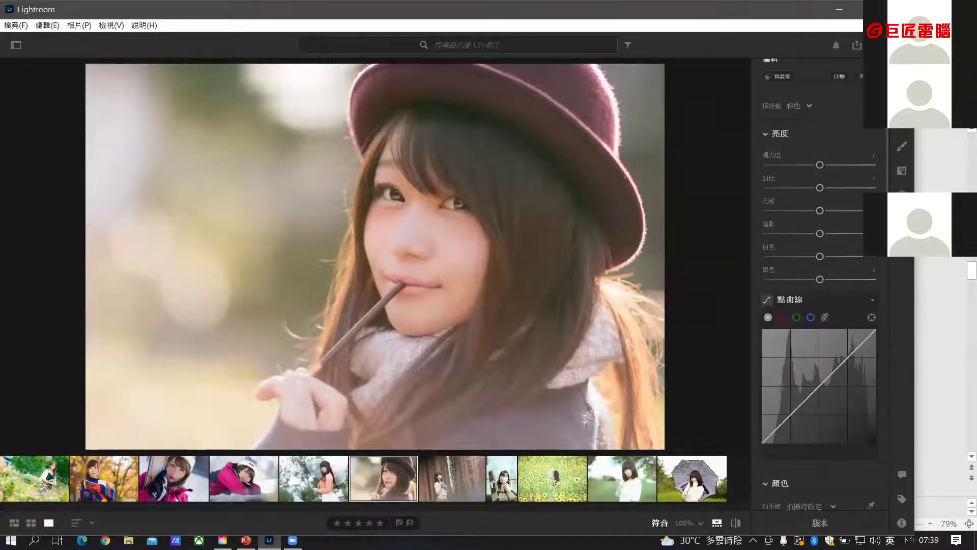
pyautogui.press('e')
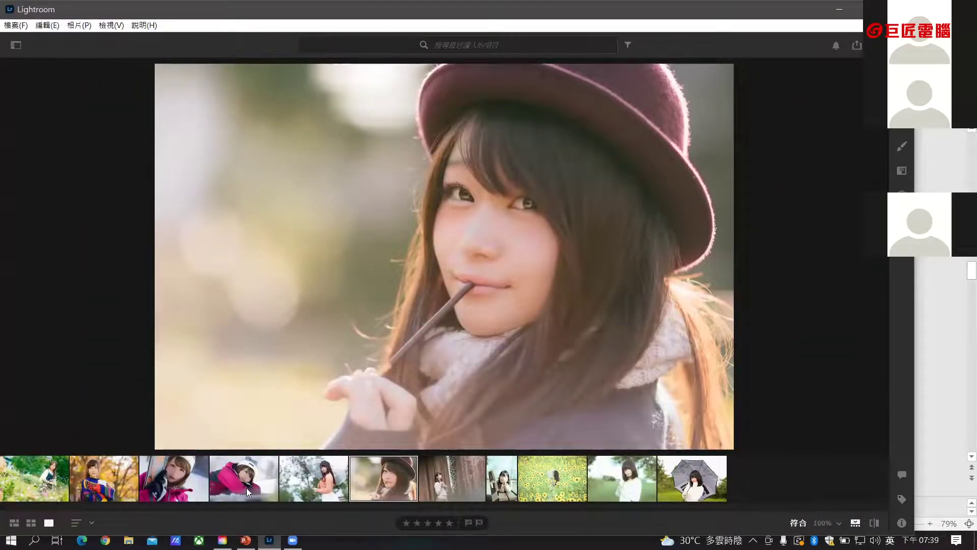
pyautogui.click(501, 481)
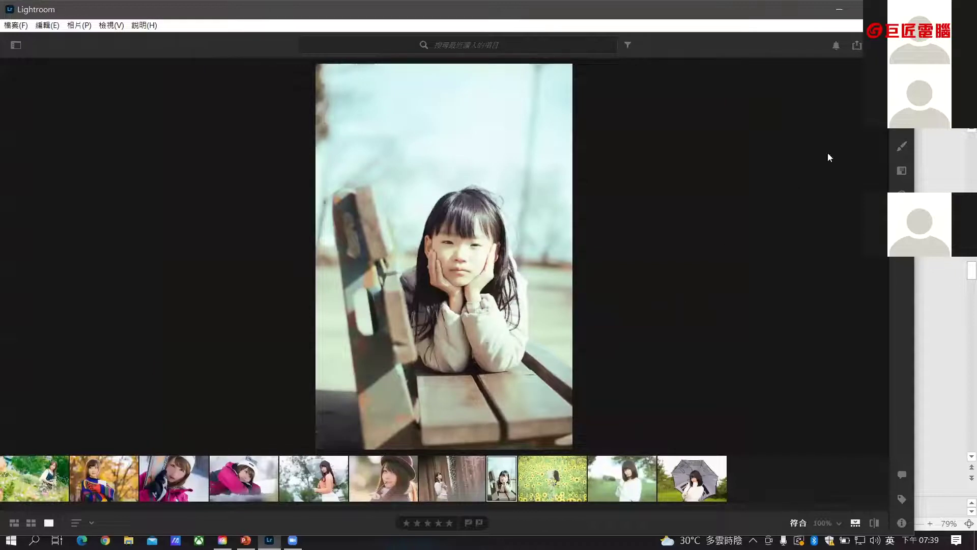
pyautogui.press('e')
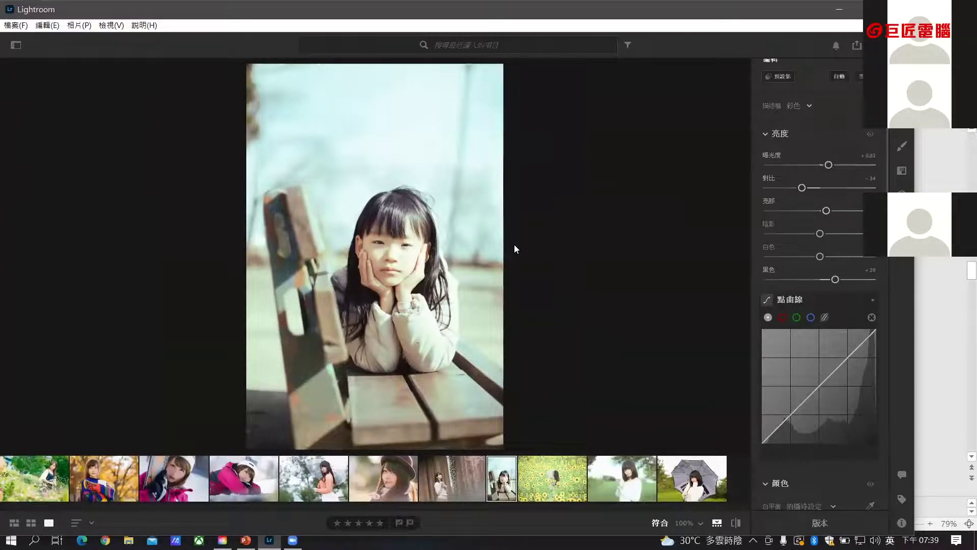
pyautogui.click(779, 76)
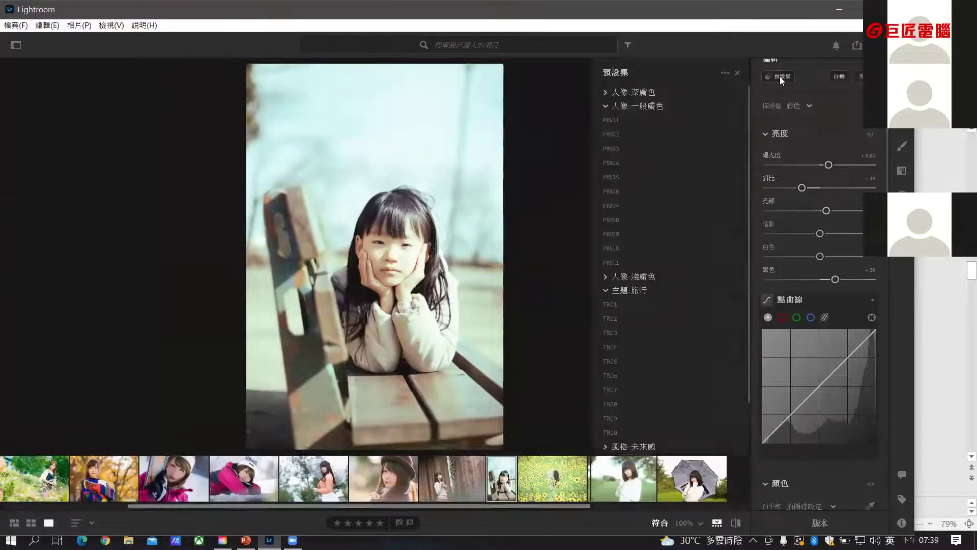
pyautogui.scroll(-3, 709, 236)
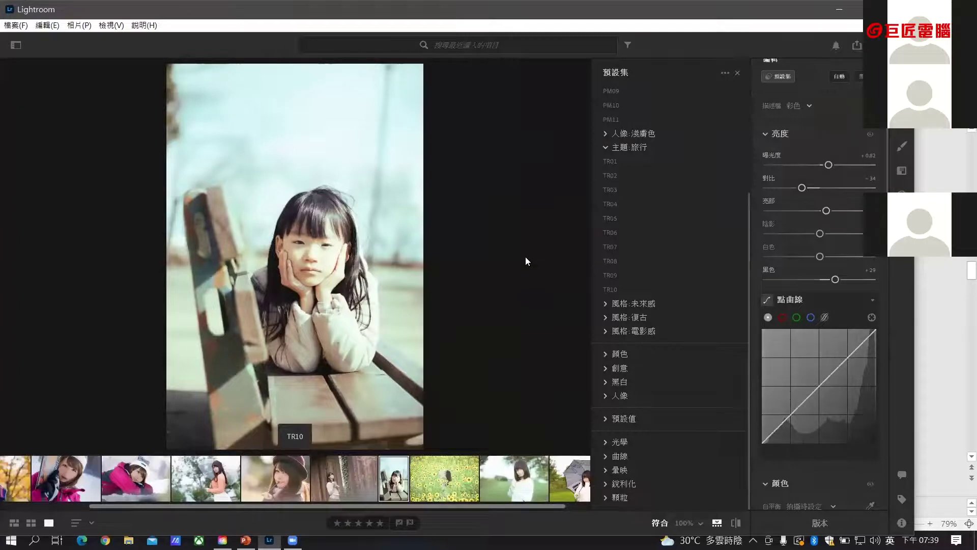
pyautogui.press('Right')
pyautogui.press('Right')
pyautogui.press('Right')
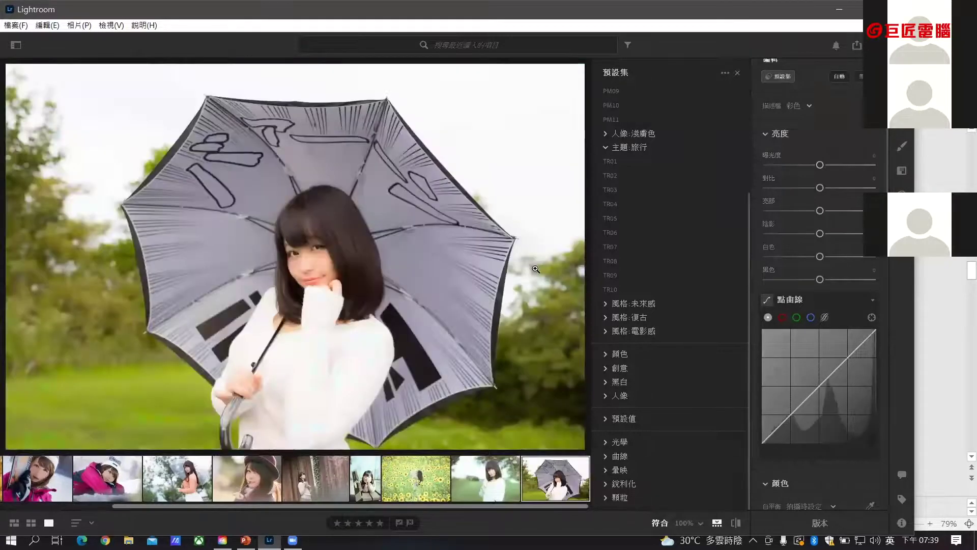
pyautogui.press('Left')
pyautogui.press('Left')
pyautogui.press('Left')
pyautogui.press('Left')
pyautogui.click(365, 489)
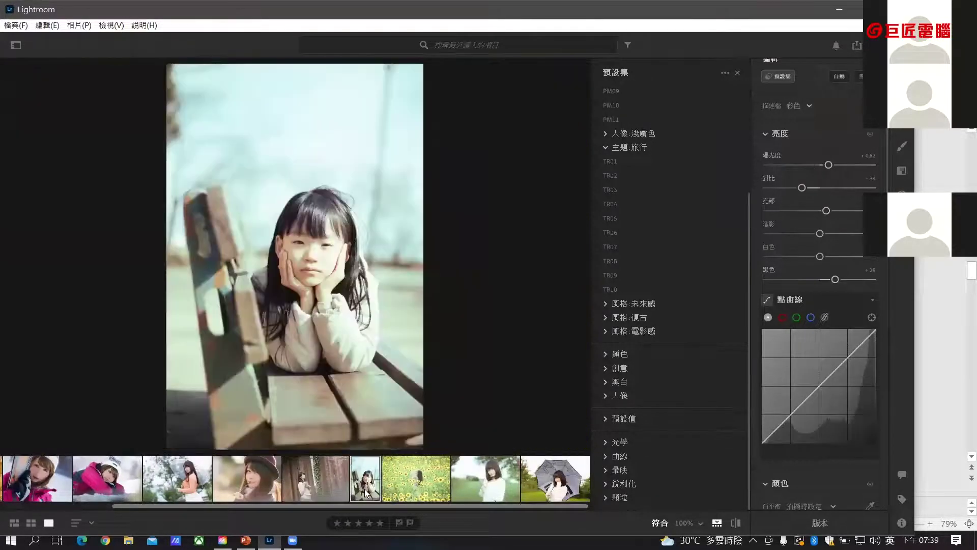
pyautogui.rightClick(366, 492)
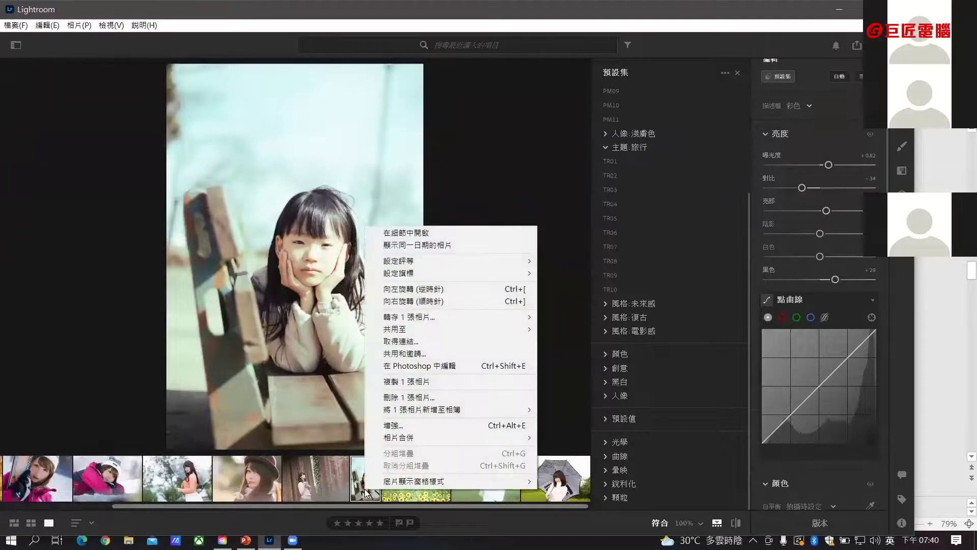
pyautogui.press('Escape')
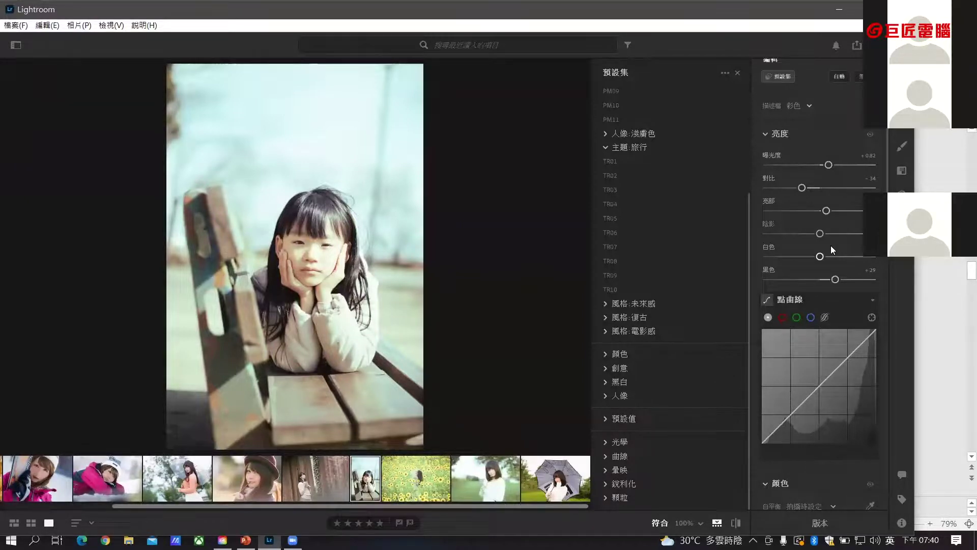
pyautogui.rightClick(366, 486)
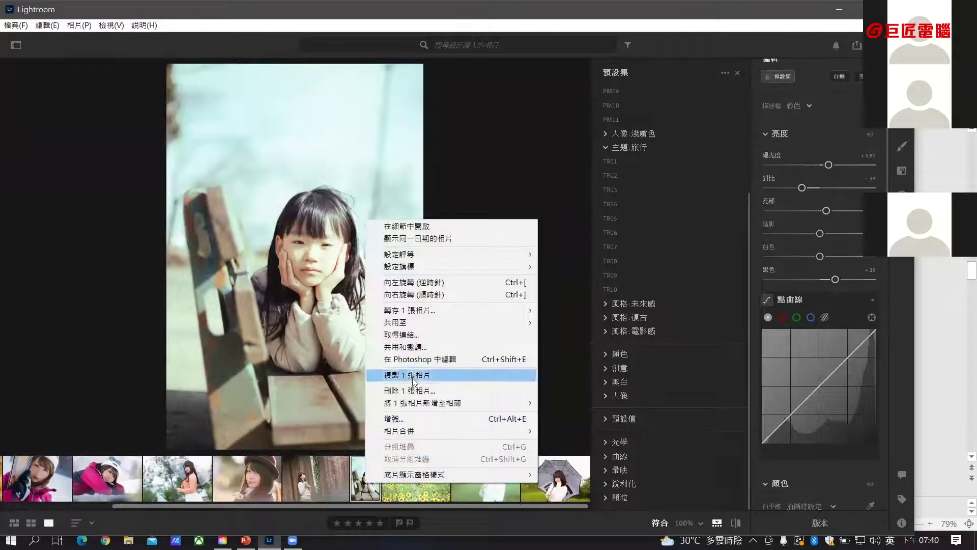
pyautogui.click(411, 347)
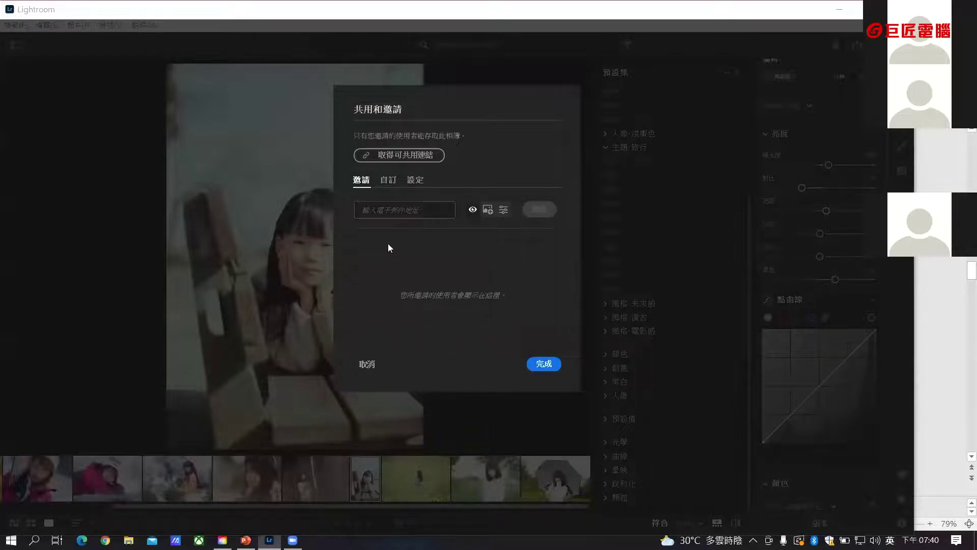
pyautogui.click(378, 213)
pyautogui.click(419, 180)
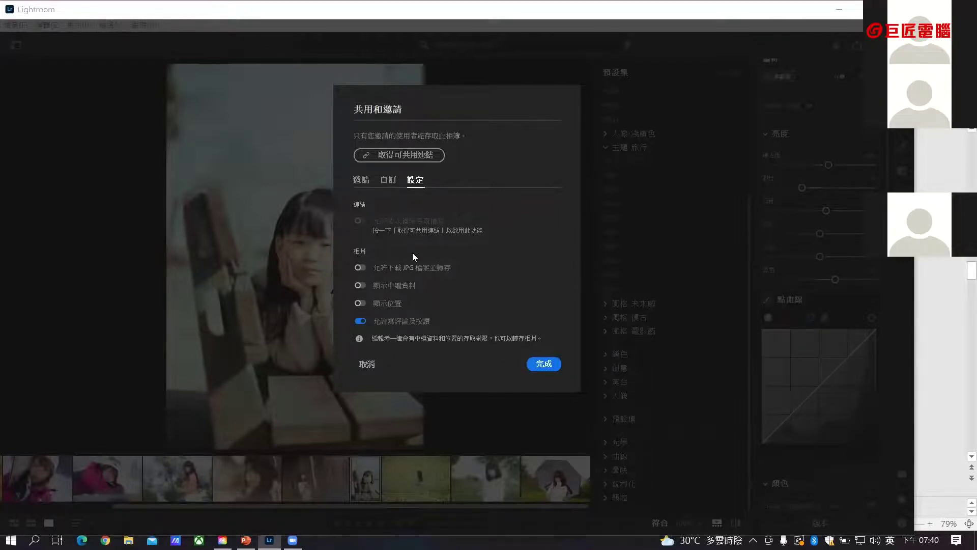
pyautogui.click(389, 183)
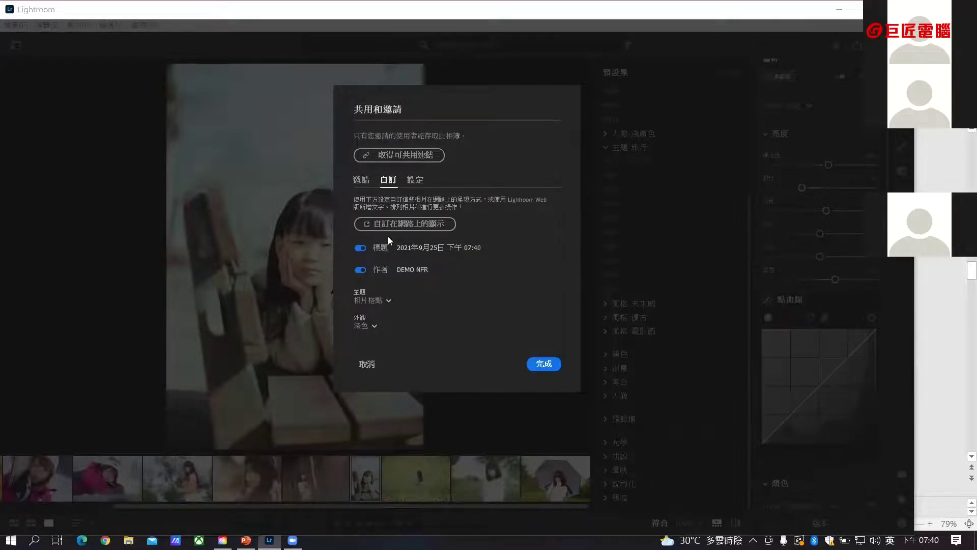
pyautogui.click(365, 181)
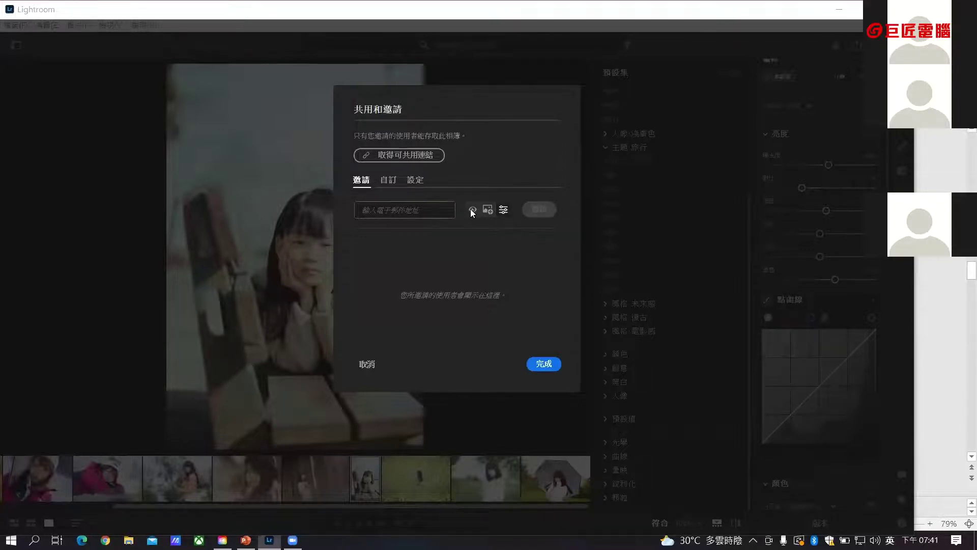
pyautogui.click(435, 213)
pyautogui.click(354, 362)
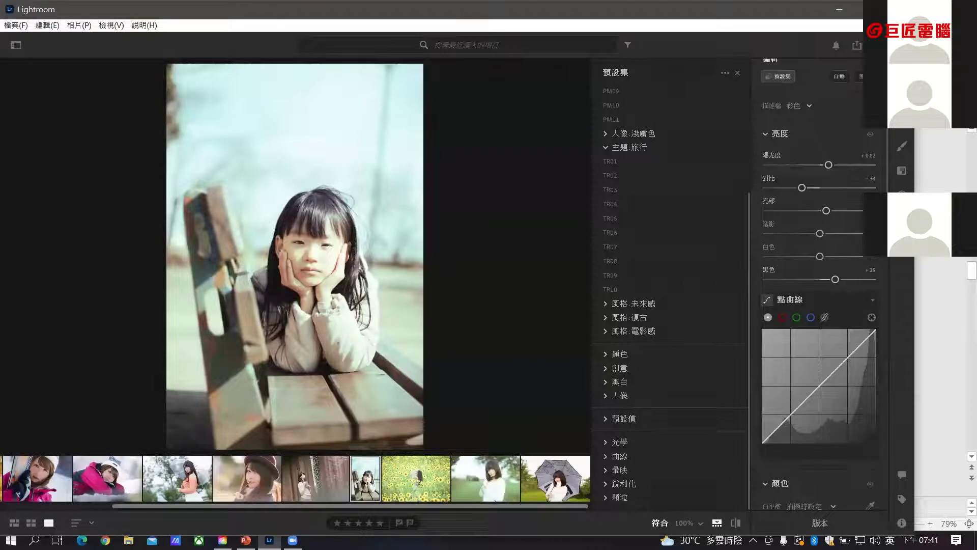
# Step: Close Presets and add 010KZ21329_TP_V4 from PHOTO > Pic09 for editing
pyautogui.click(738, 73)
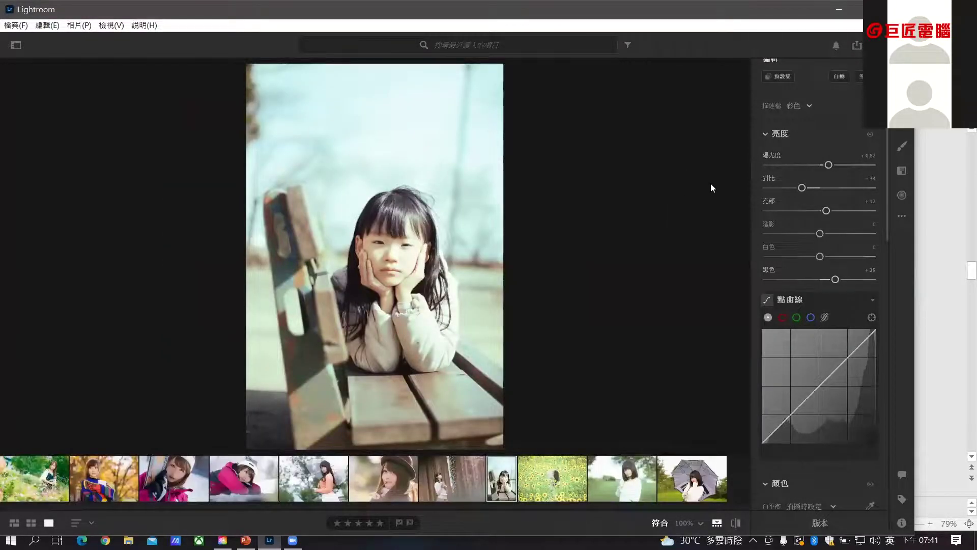
pyautogui.click(15, 25)
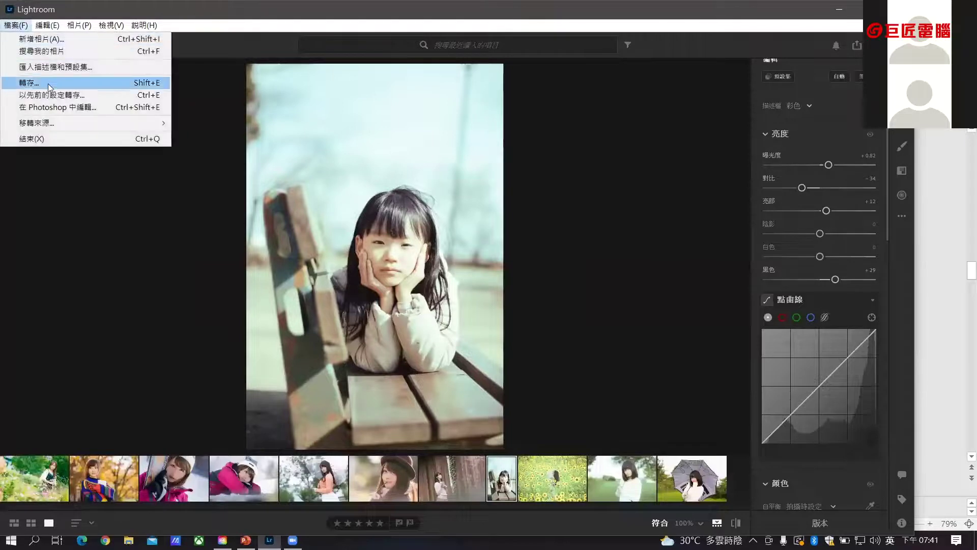
pyautogui.click(64, 38)
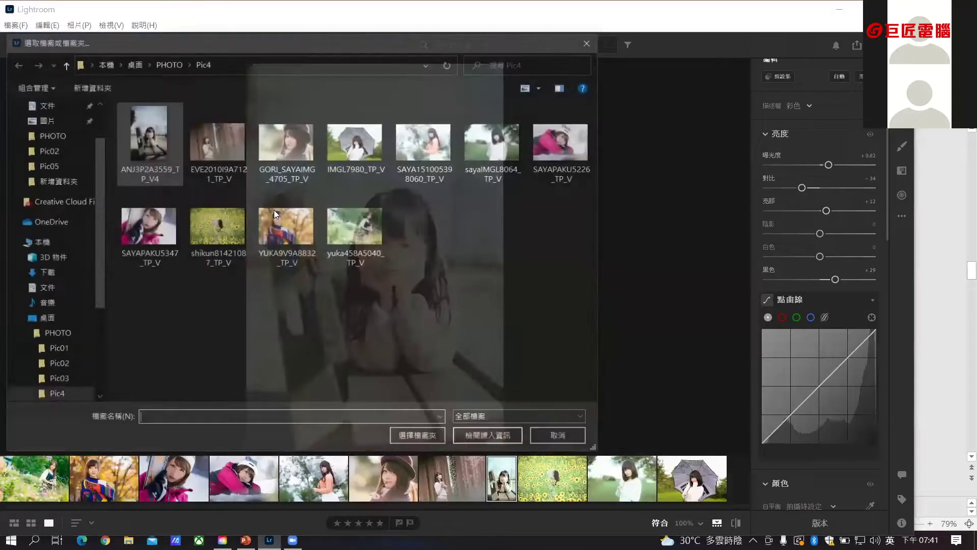
pyautogui.click(168, 63)
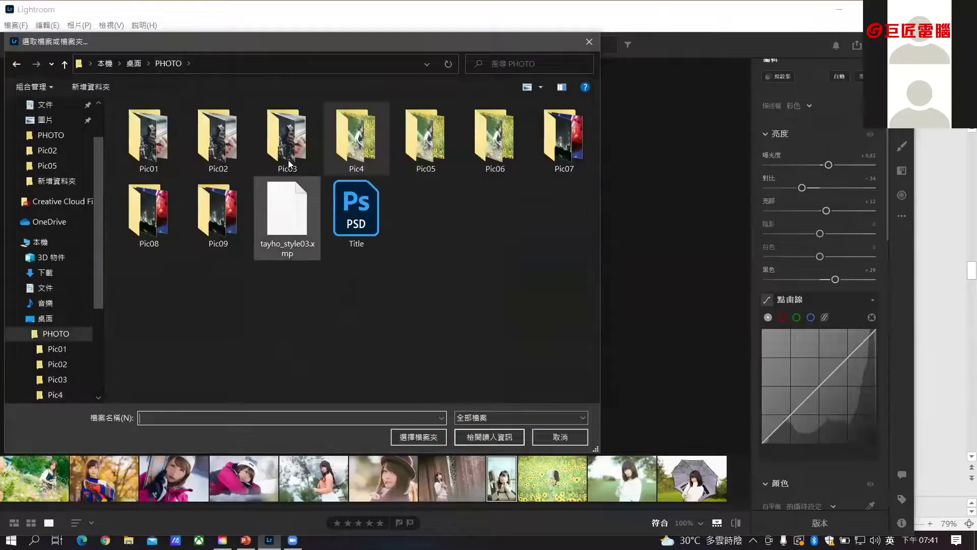
pyautogui.doubleClick(212, 221)
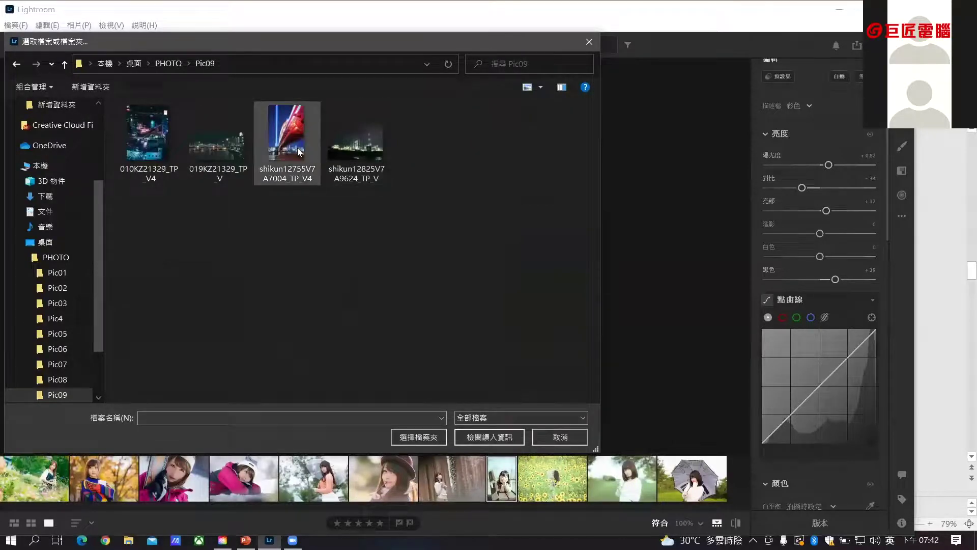
pyautogui.doubleClick(150, 136)
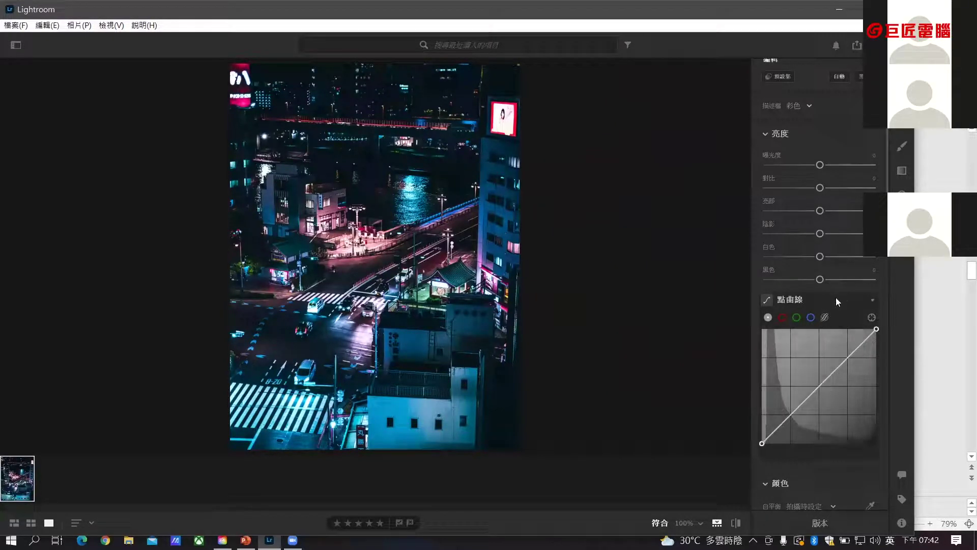
pyautogui.scroll(-6, 834, 299)
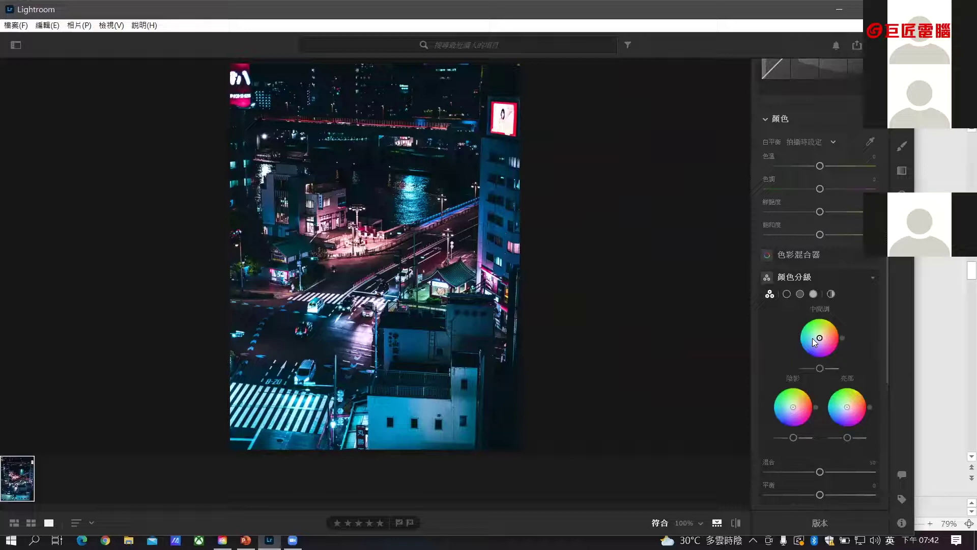
# Step: Grade the midtones yellow-green at hue 67, saturation 87, toggling the grade to compare
pyautogui.click(800, 294)
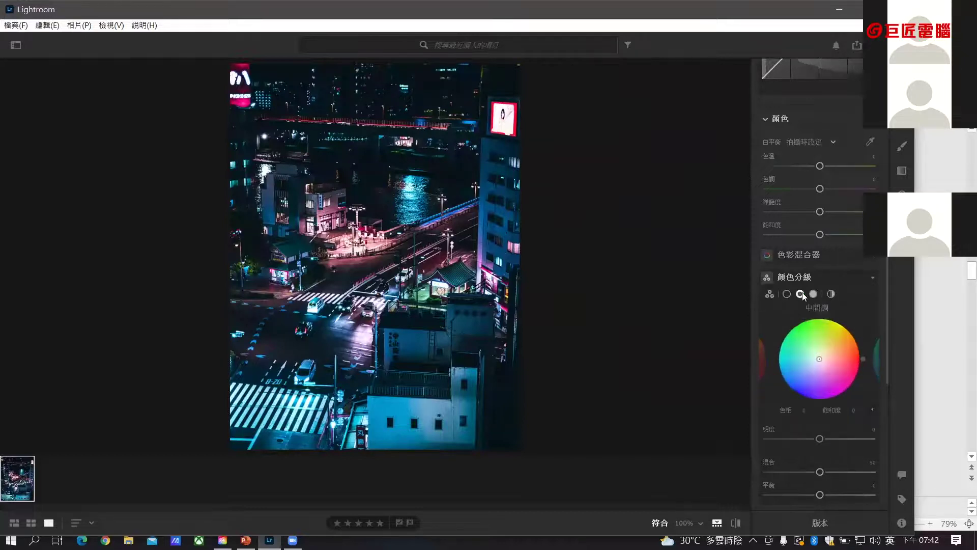
pyautogui.moveTo(819, 361); pyautogui.dragTo(837, 322)
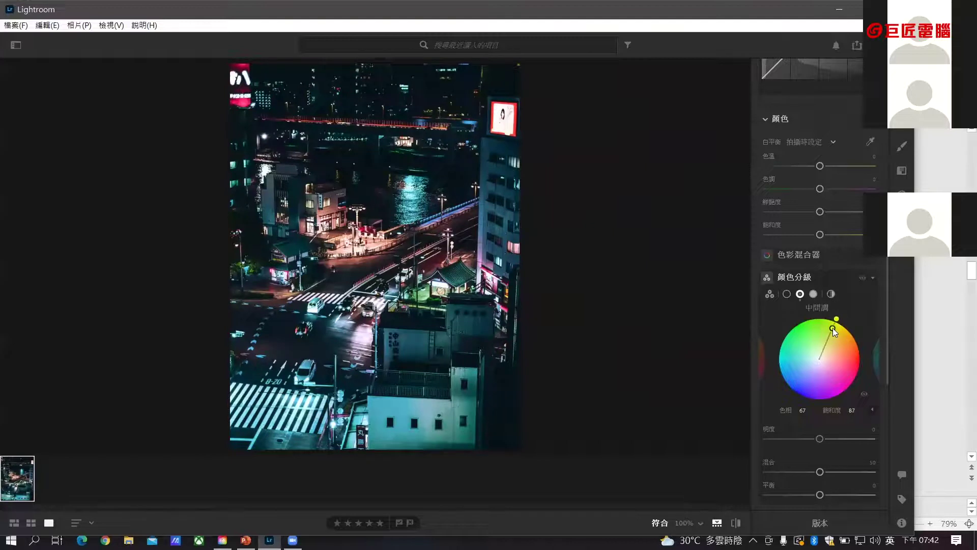
pyautogui.click(863, 277)
pyautogui.click(862, 277)
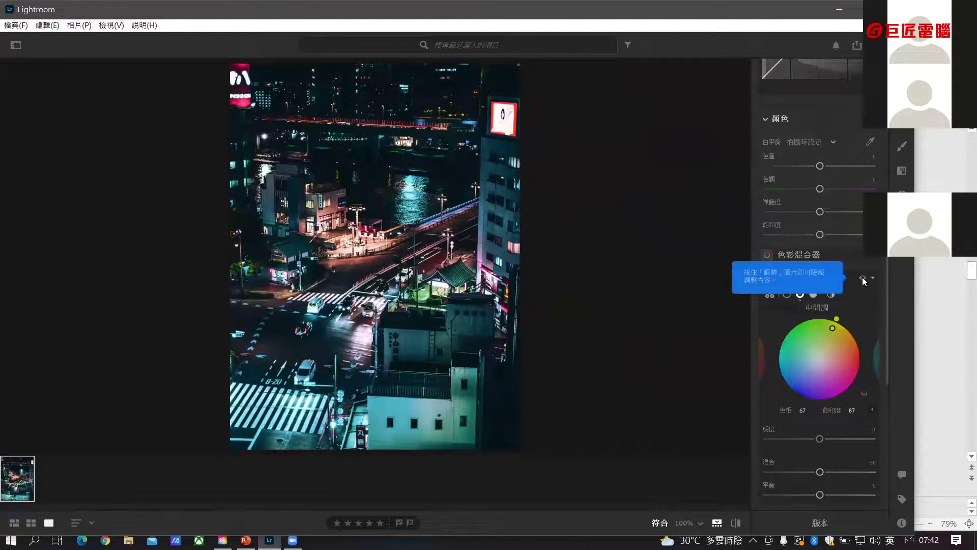
pyautogui.click(863, 274)
pyautogui.click(863, 274)
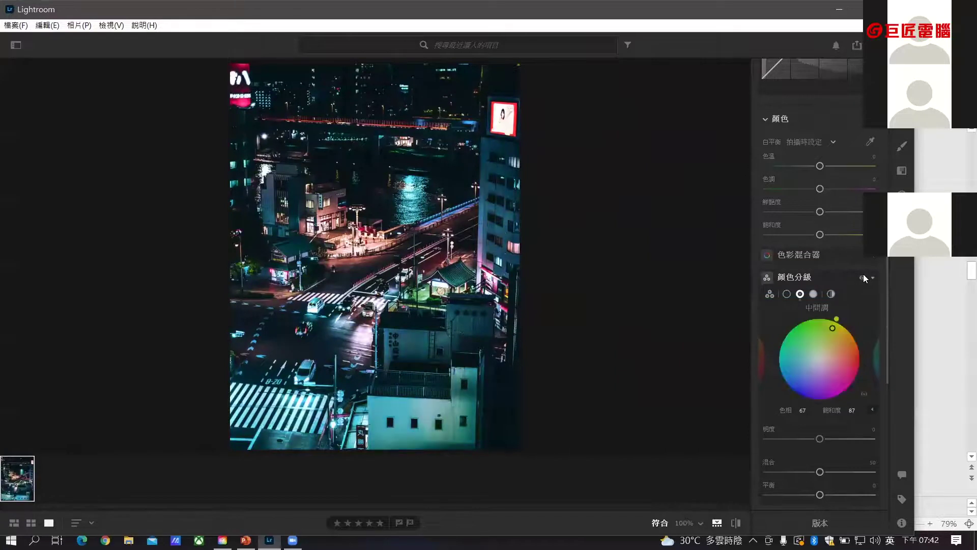
pyautogui.click(864, 274)
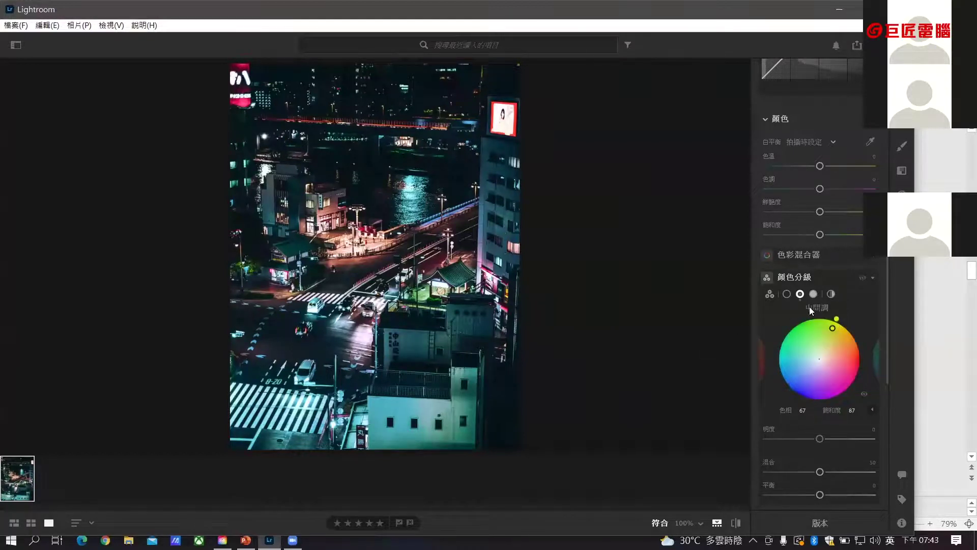
# Step: Tint the shadows cyan at hue 182, saturation 32, comparing against the midtones grade
pyautogui.click(786, 294)
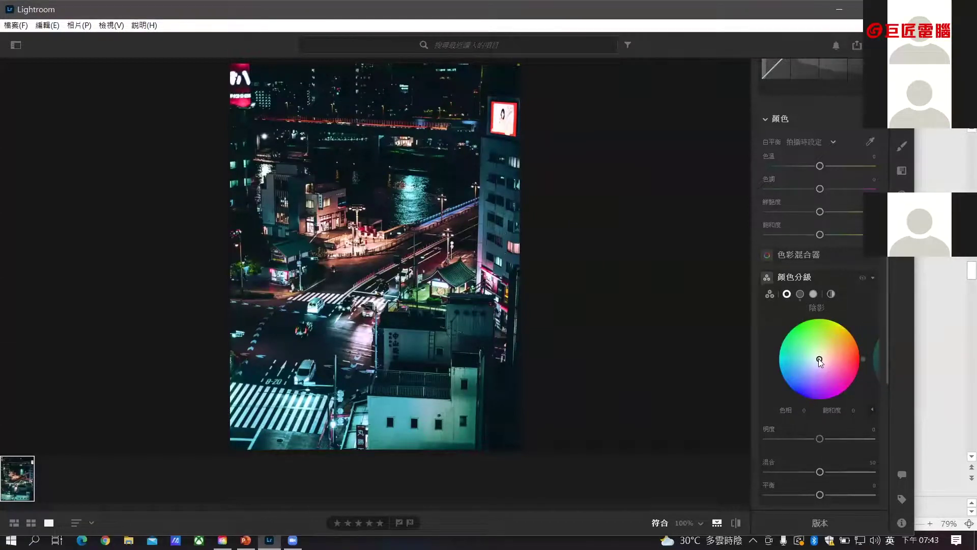
pyautogui.moveTo(818, 359); pyautogui.dragTo(797, 356)
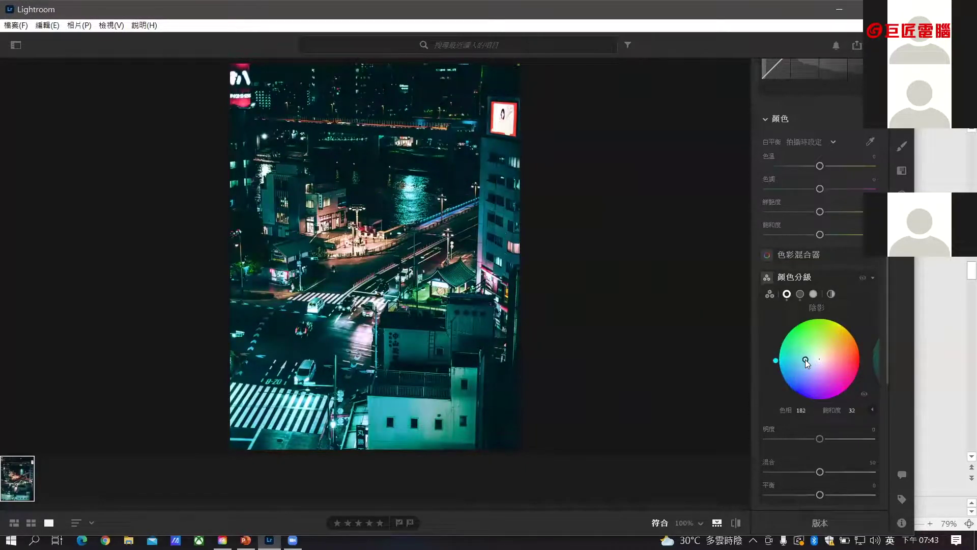
pyautogui.click(862, 278)
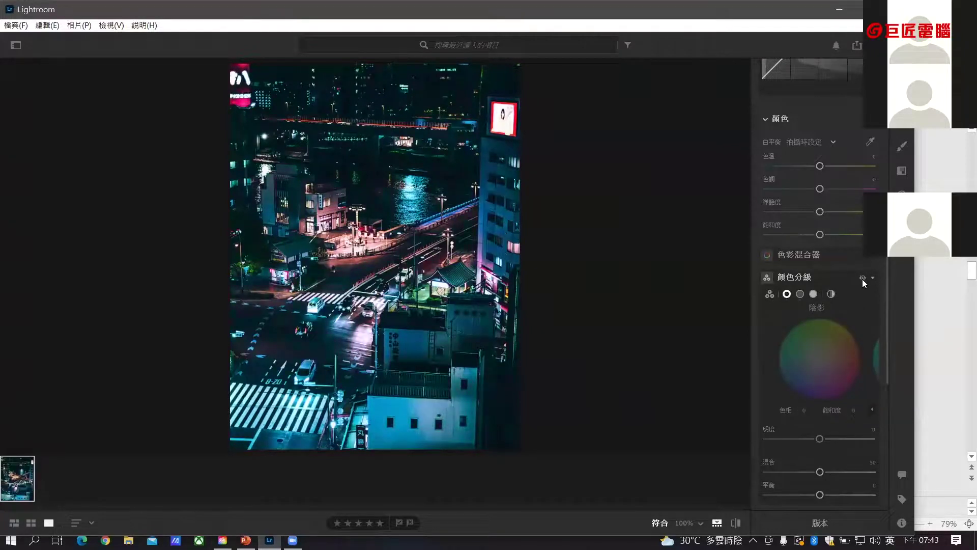
pyautogui.click(863, 278)
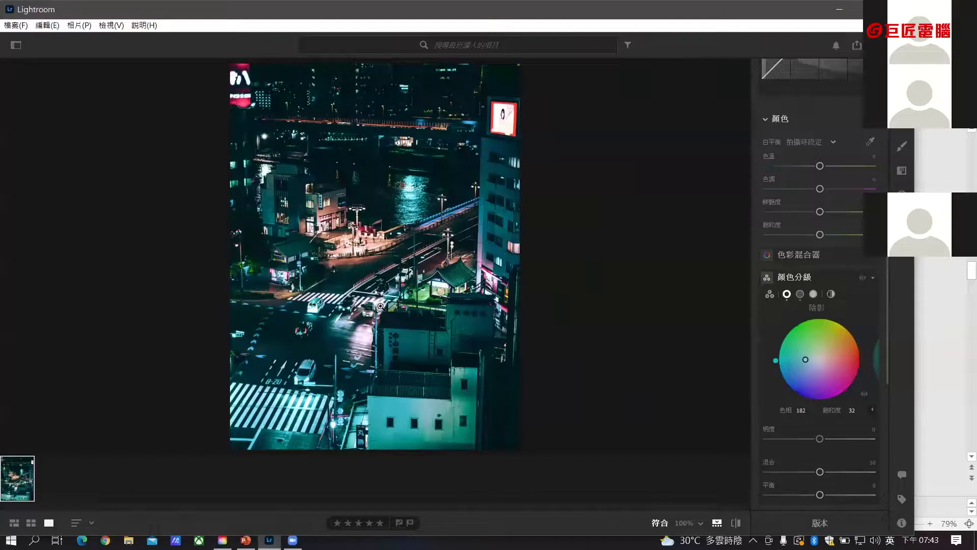
pyautogui.click(800, 293)
pyautogui.click(787, 294)
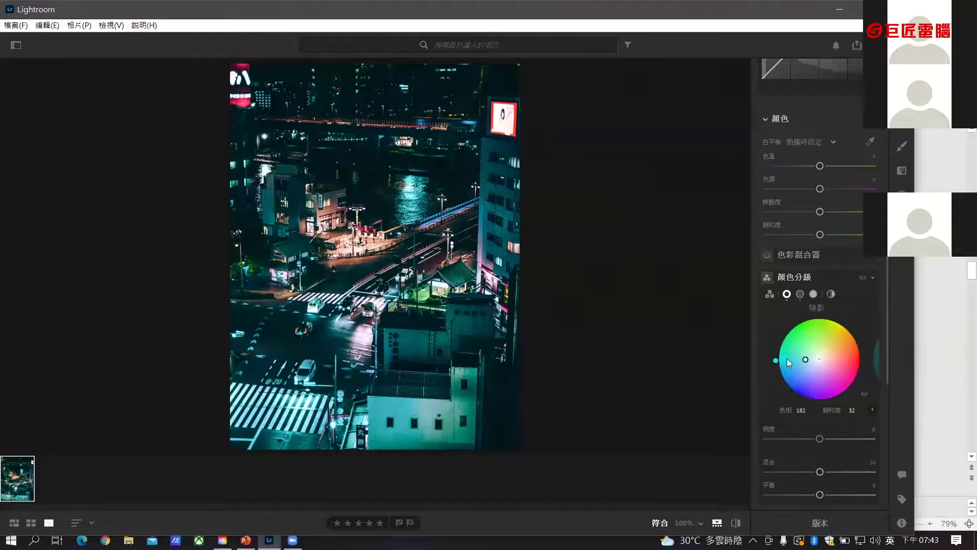
pyautogui.click(799, 294)
pyautogui.click(863, 278)
# Step: Compare the night city photo with and without grading and against the original, then return to Shadows
pyautogui.click(863, 278)
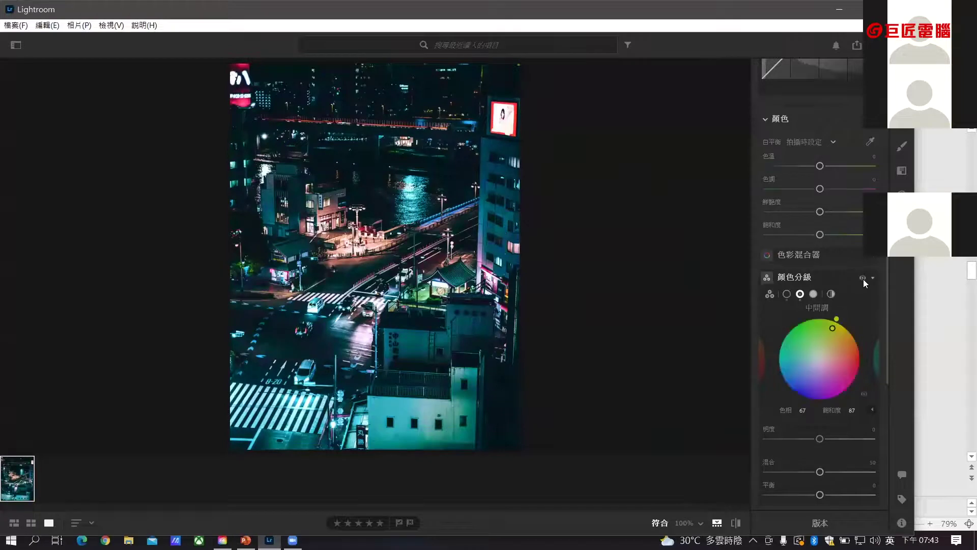
pyautogui.click(863, 278)
pyautogui.click(863, 278)
pyautogui.click(736, 523)
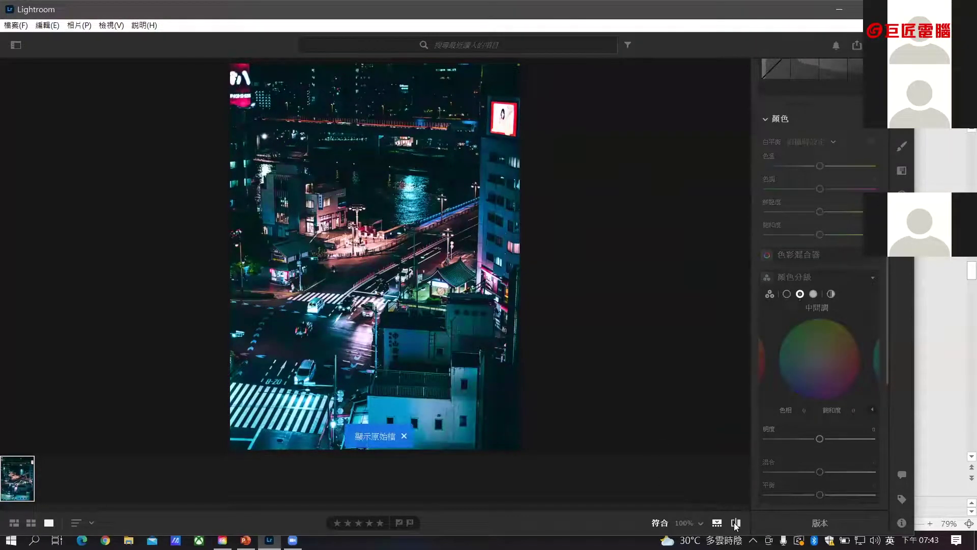
pyautogui.click(735, 524)
pyautogui.click(736, 523)
pyautogui.click(738, 522)
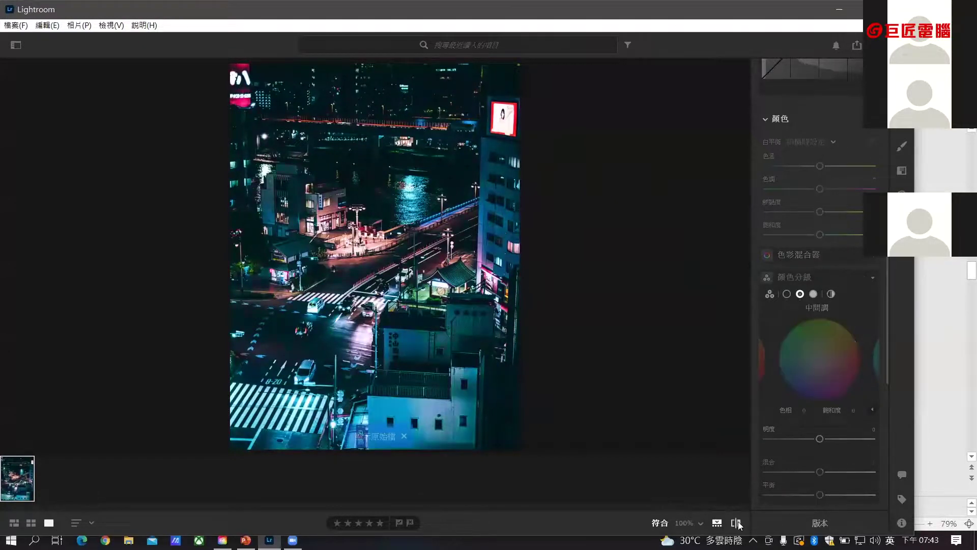
pyautogui.click(734, 521)
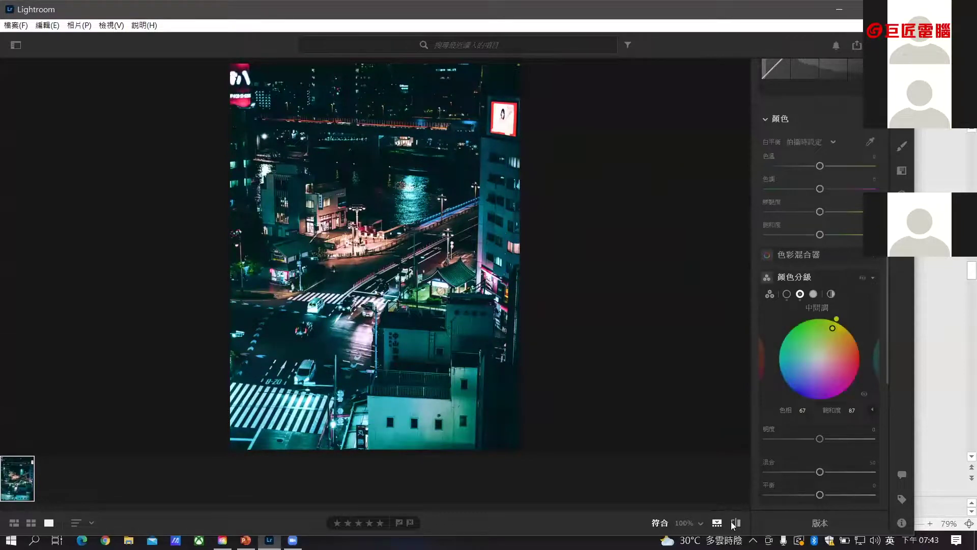
pyautogui.click(732, 522)
pyautogui.click(787, 295)
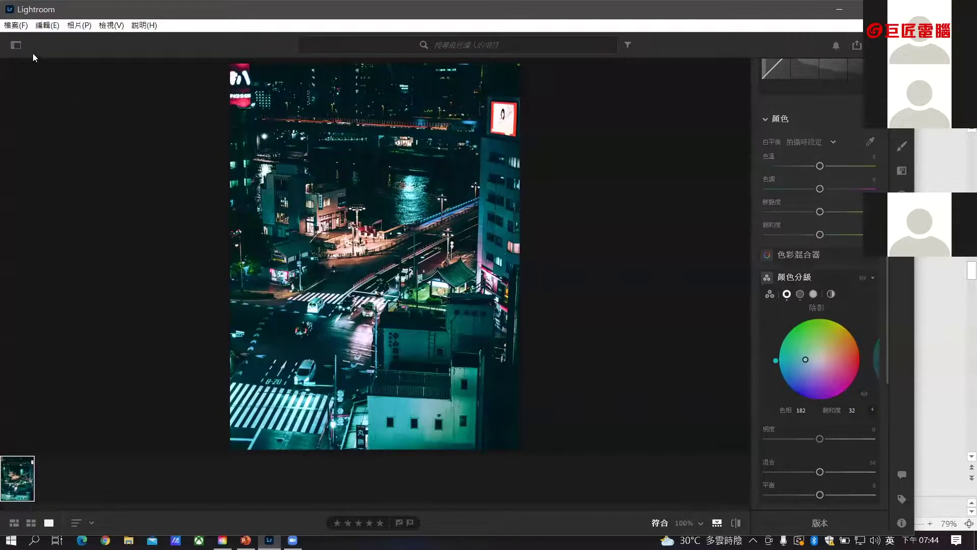
pyautogui.click(15, 25)
# Step: Pick YUKA9V9A8832 and SAYAPAKU5347 from PHOTO > Pic06, then cancel that import
pyautogui.click(34, 38)
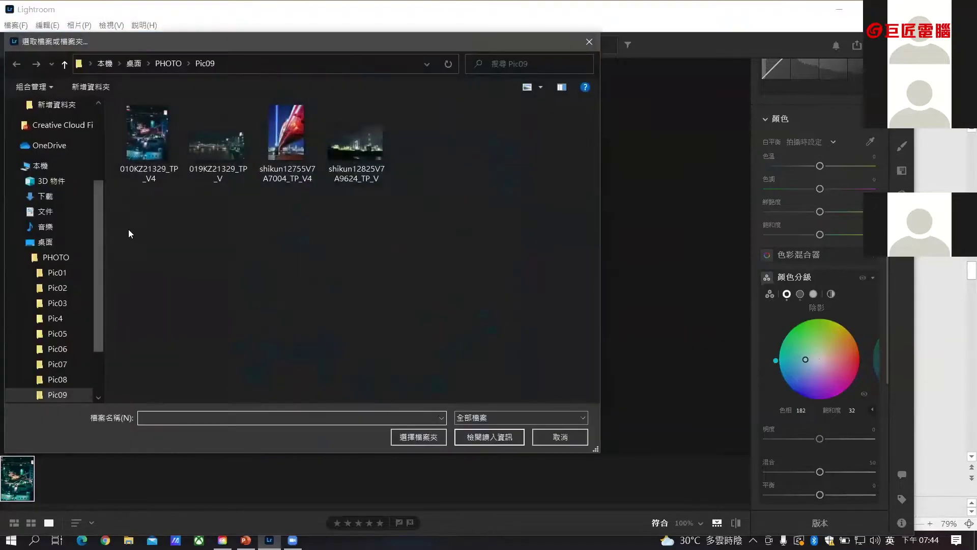
pyautogui.click(167, 64)
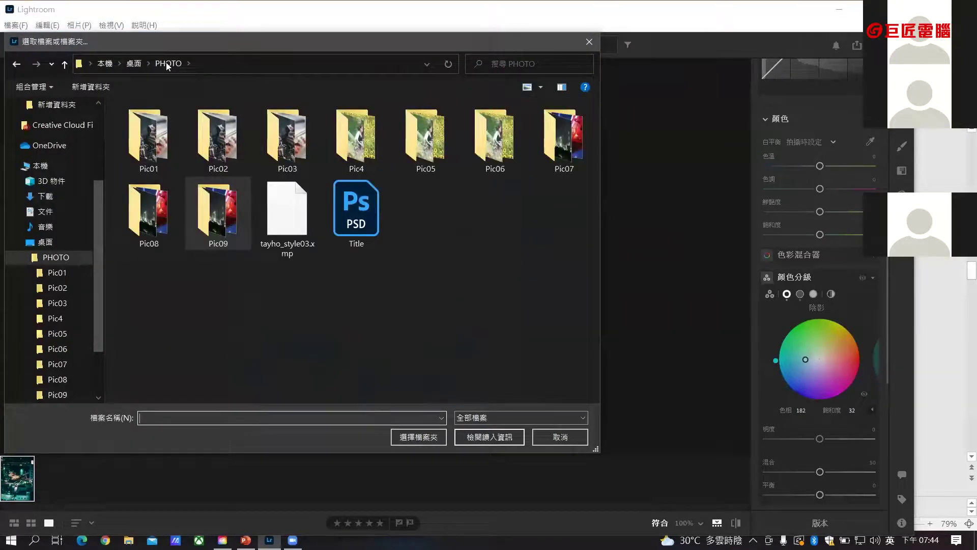
pyautogui.doubleClick(495, 146)
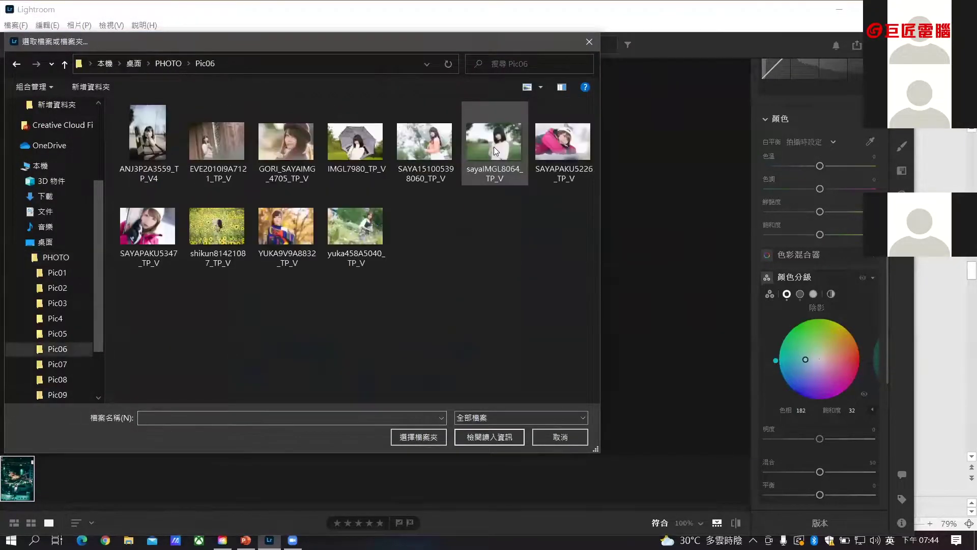
pyautogui.doubleClick(295, 231)
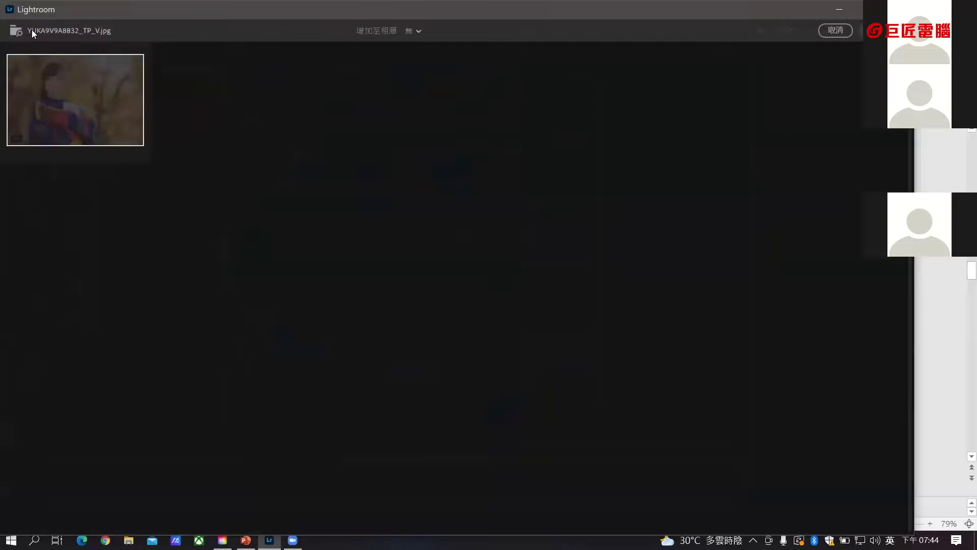
pyautogui.click(32, 31)
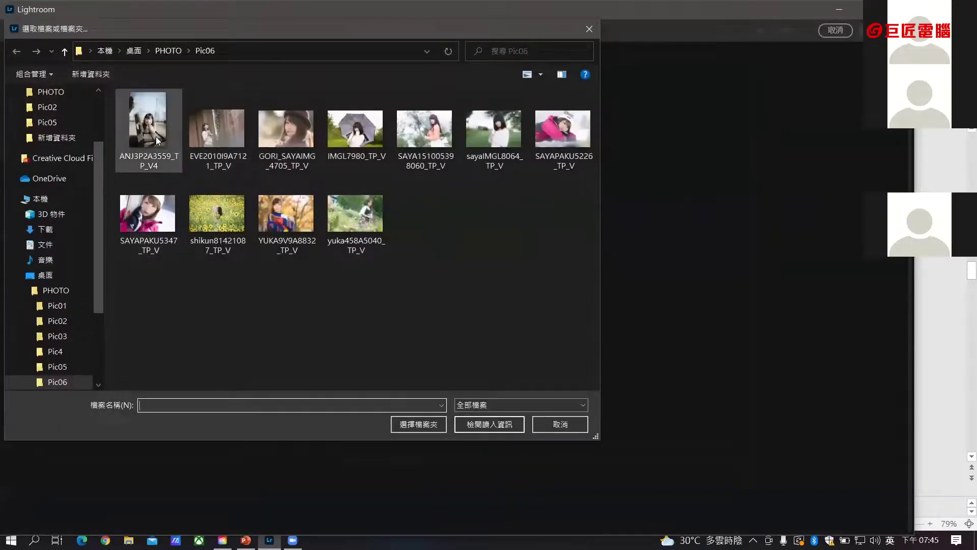
pyautogui.doubleClick(159, 213)
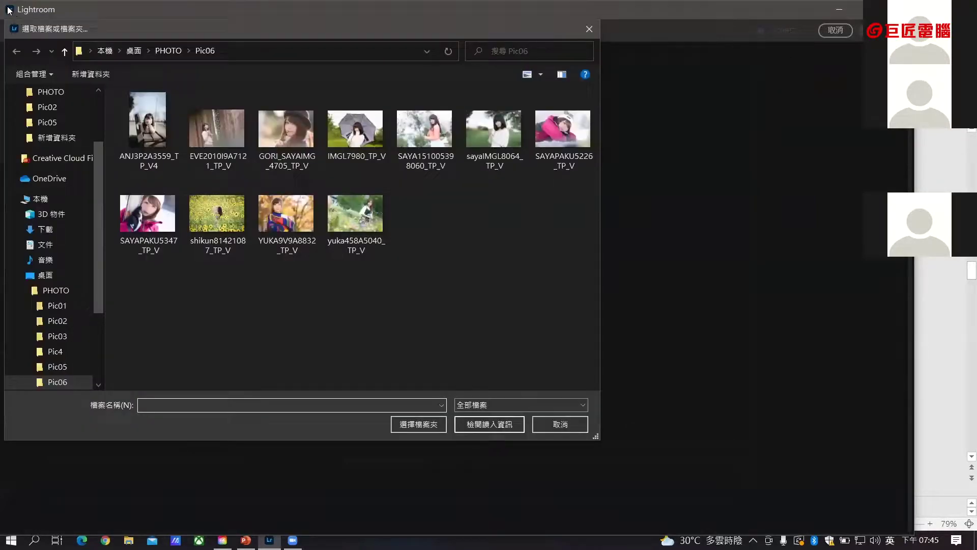
pyautogui.click(9, 9)
pyautogui.click(628, 282)
pyautogui.click(835, 30)
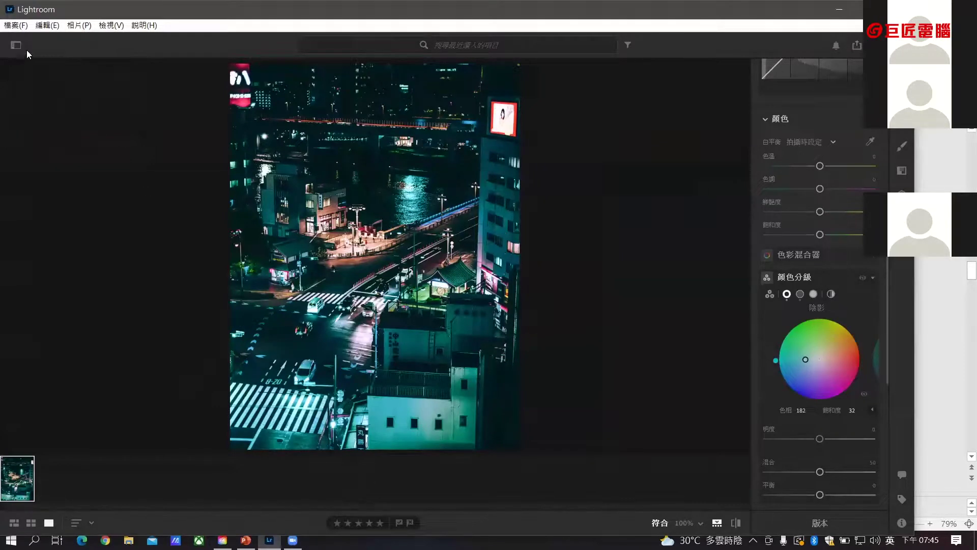
# Step: Add the sushi photo 食物04 from PHOTO > Pic02 and confirm the import
pyautogui.click(16, 25)
pyautogui.click(41, 37)
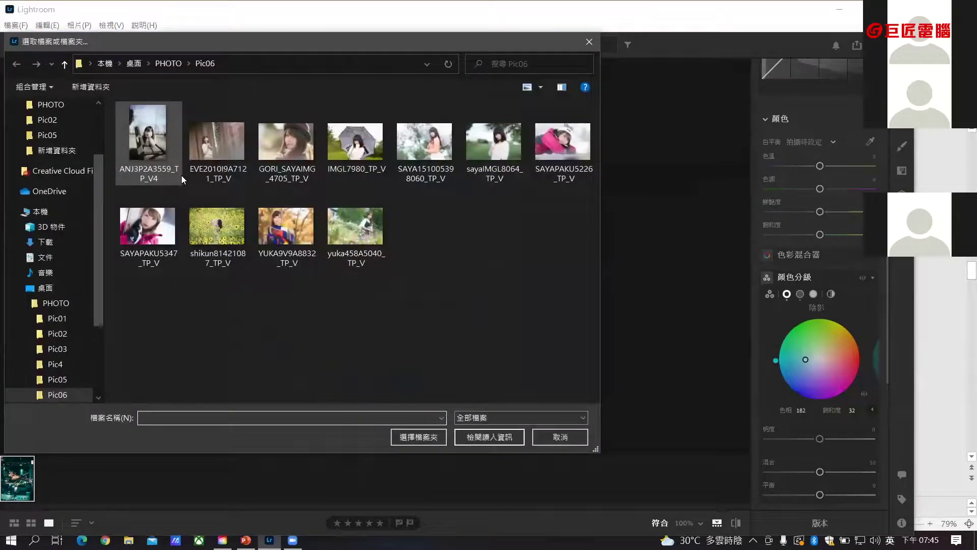
pyautogui.click(165, 61)
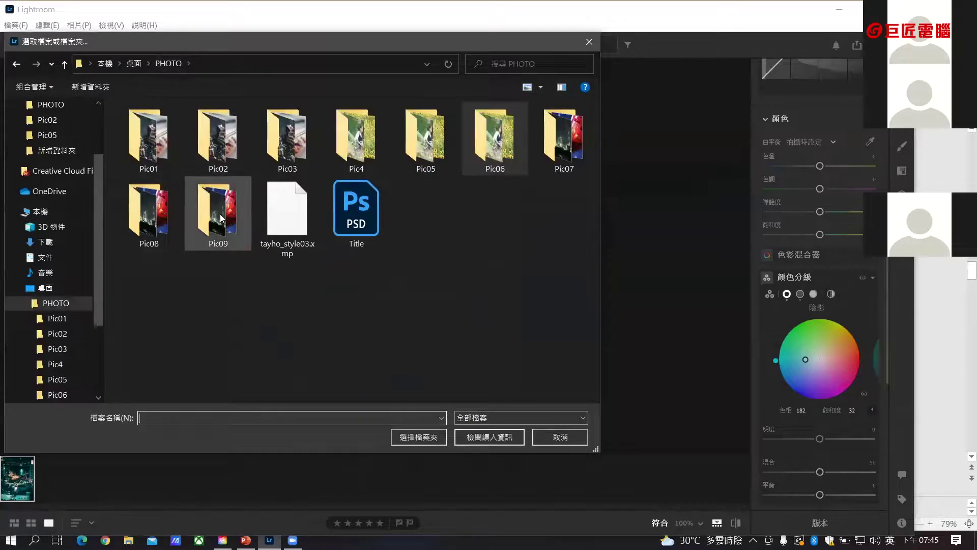
pyautogui.doubleClick(232, 145)
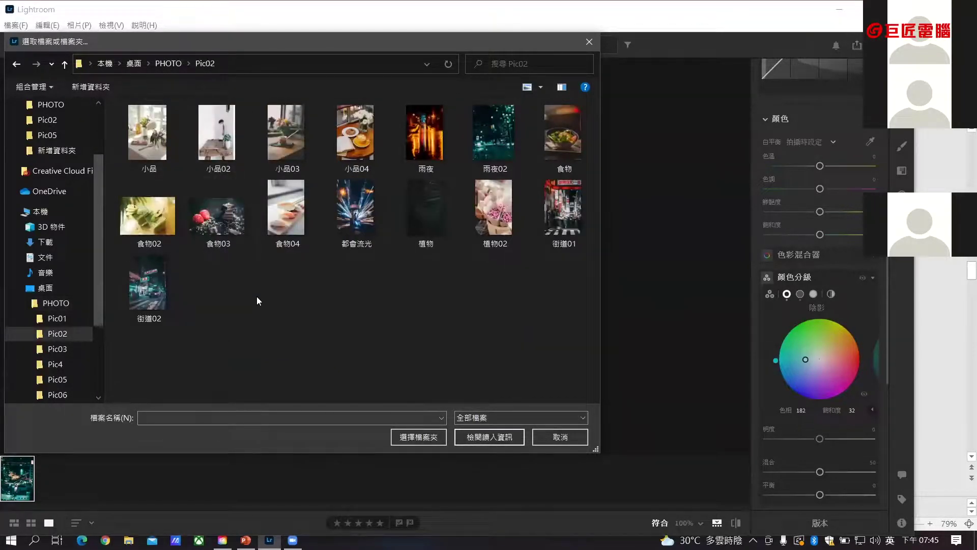
pyautogui.doubleClick(287, 227)
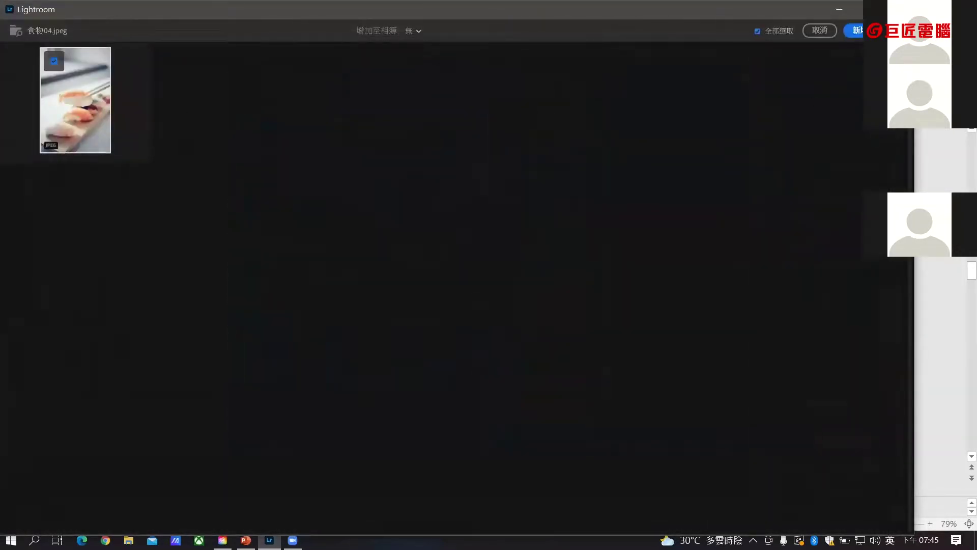
pyautogui.press('Return')
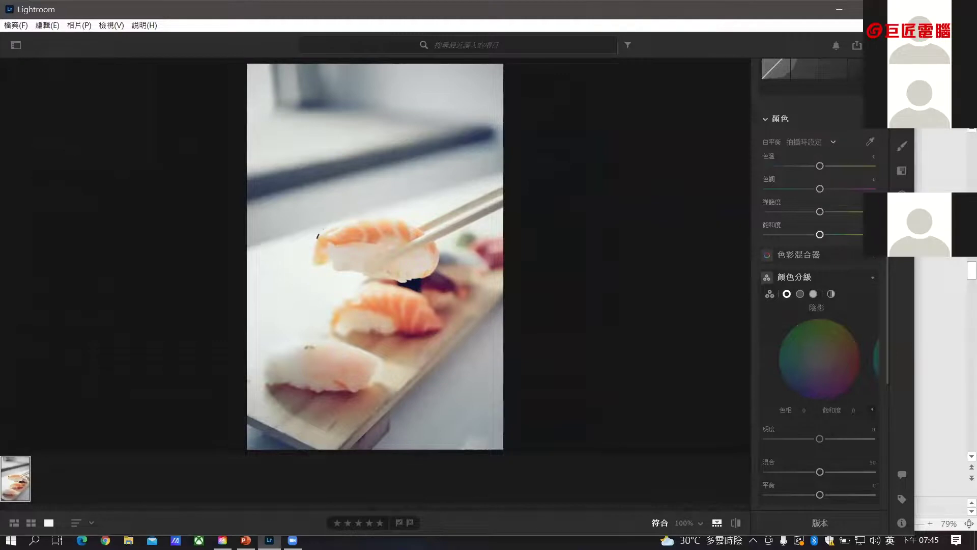
pyautogui.scroll(10, 815, 229)
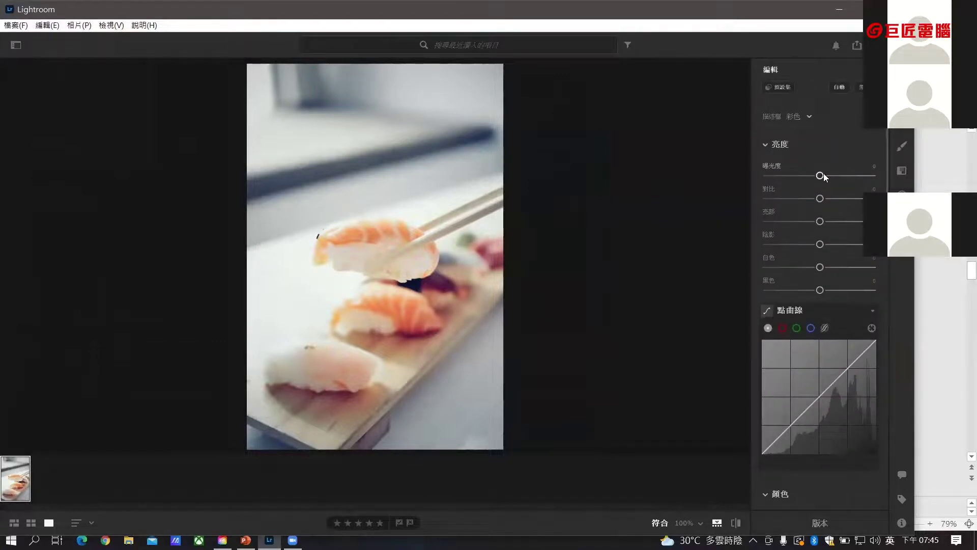
# Step: Set the sushi photo's exposure to -0.34 and contrast to about +18
pyautogui.moveTo(819, 175); pyautogui.dragTo(816, 176)
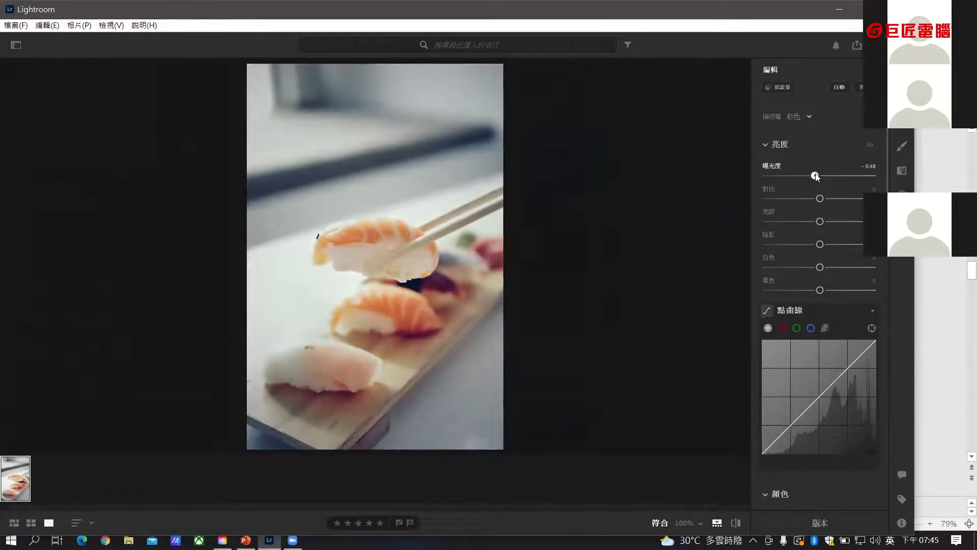
pyautogui.moveTo(820, 198); pyautogui.dragTo(771, 203)
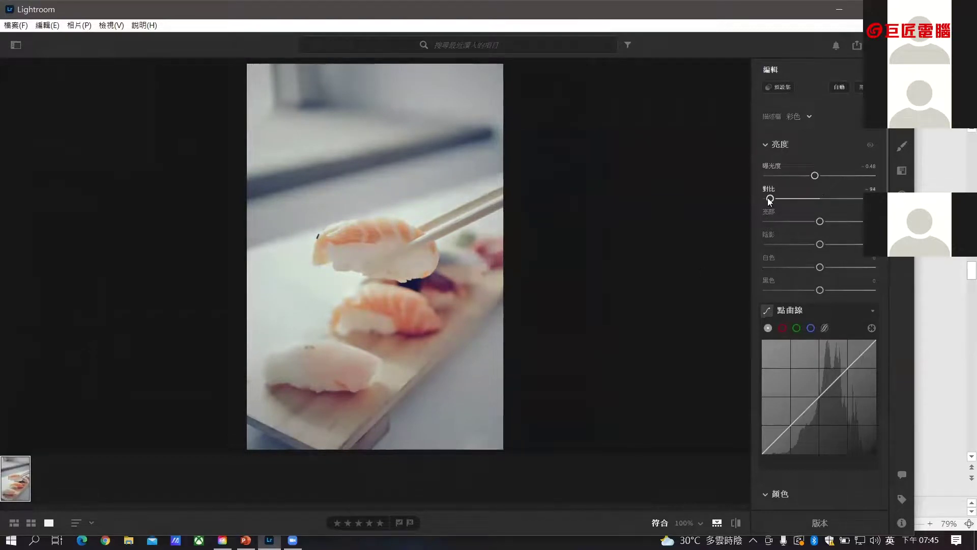
pyautogui.moveTo(770, 200); pyautogui.dragTo(830, 202)
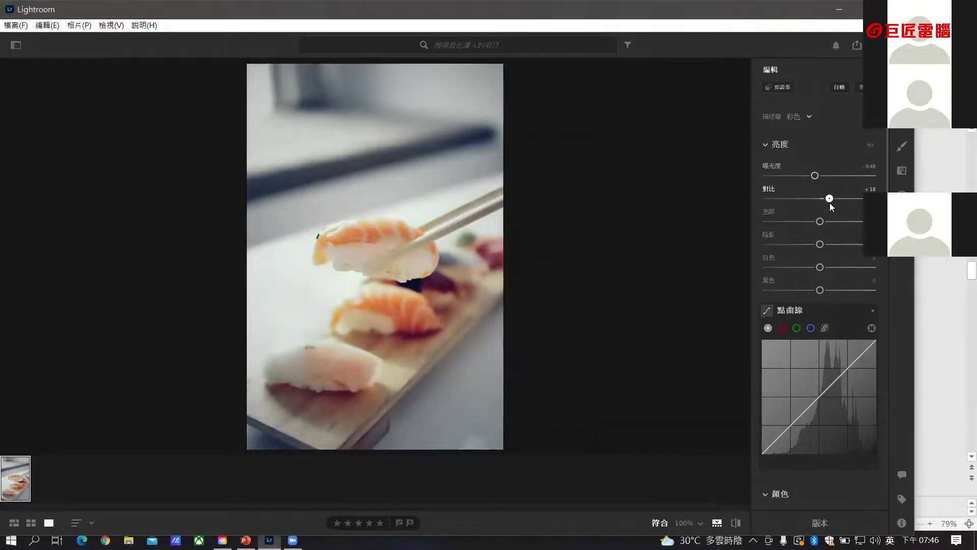
pyautogui.moveTo(815, 175); pyautogui.dragTo(830, 198)
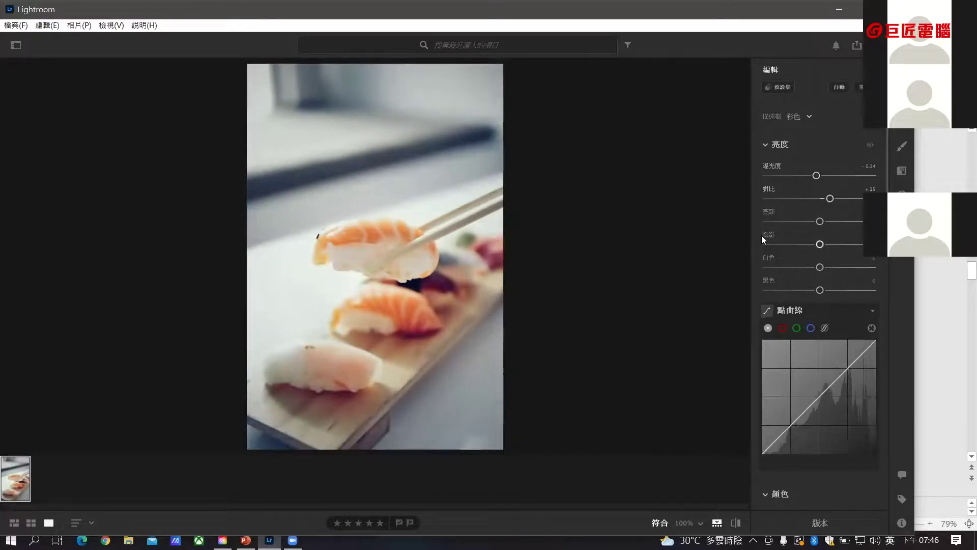
# Step: Tint the midtones yellow in Color Grading with Hue 61 and Saturation 32
pyautogui.scroll(-10, 818, 200)
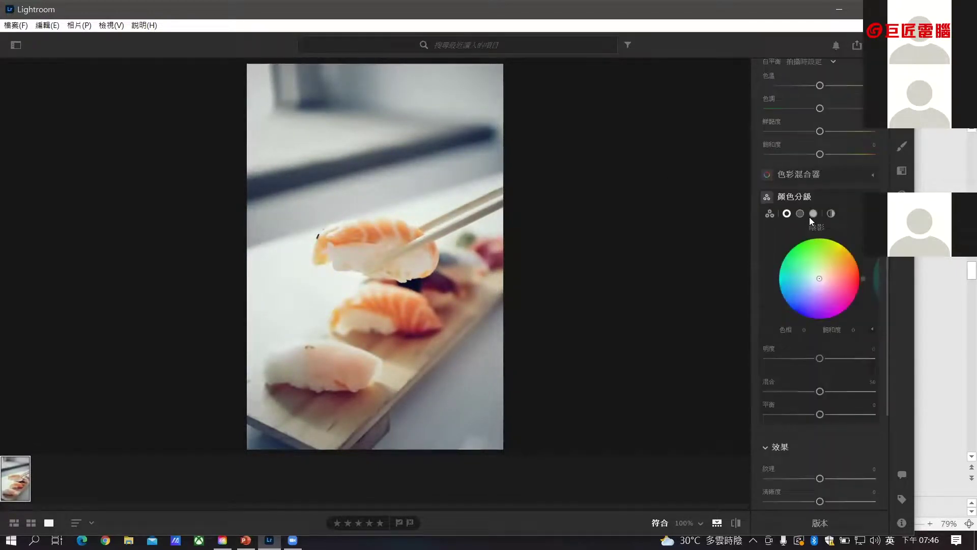
pyautogui.click(769, 213)
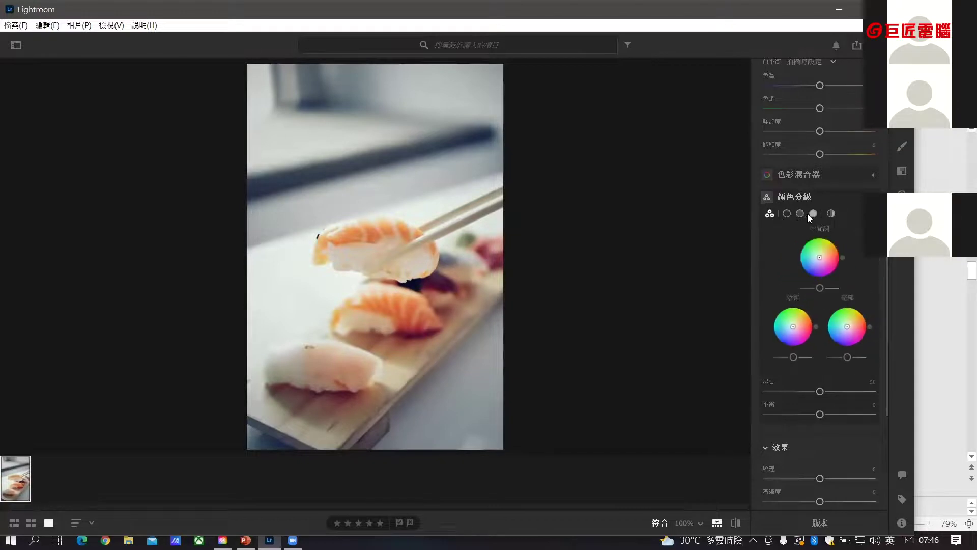
pyautogui.click(800, 213)
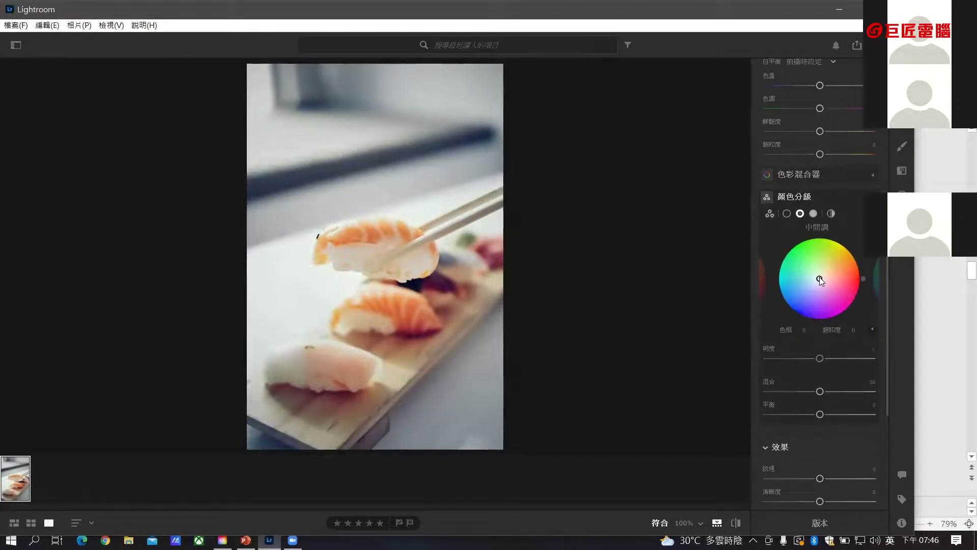
pyautogui.moveTo(818, 277); pyautogui.dragTo(826, 267)
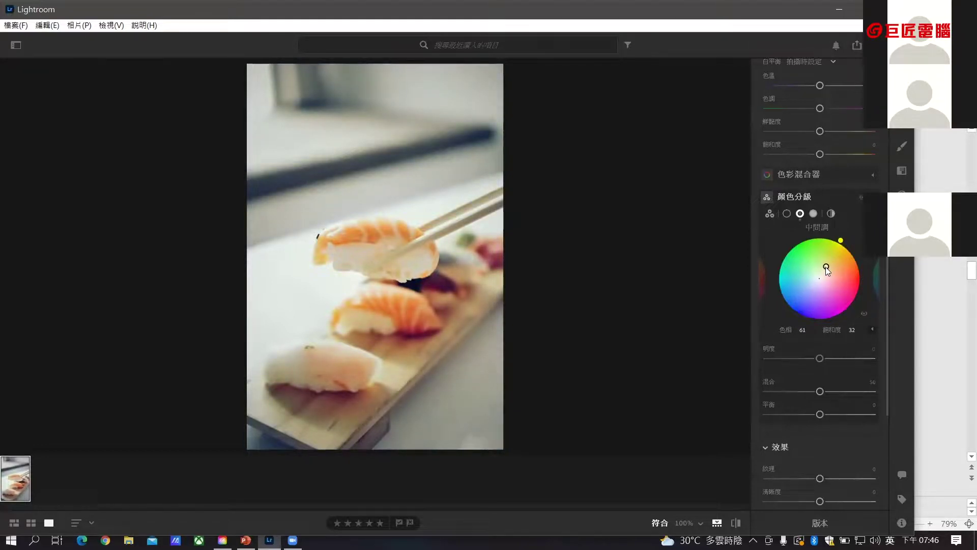
# Step: Raise Clarity to +17 and lower Dehaze to -21 in Effects
pyautogui.scroll(-3, 866, 290)
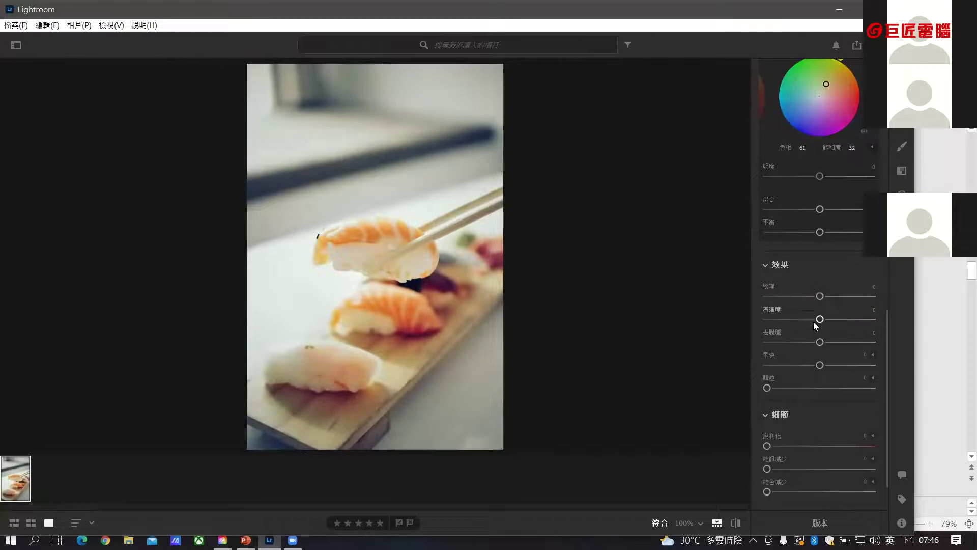
pyautogui.moveTo(820, 318)
pyautogui.mouseDown()
pyautogui.moveTo(844, 322)
pyautogui.moveTo(829, 320)
pyautogui.mouseUp()
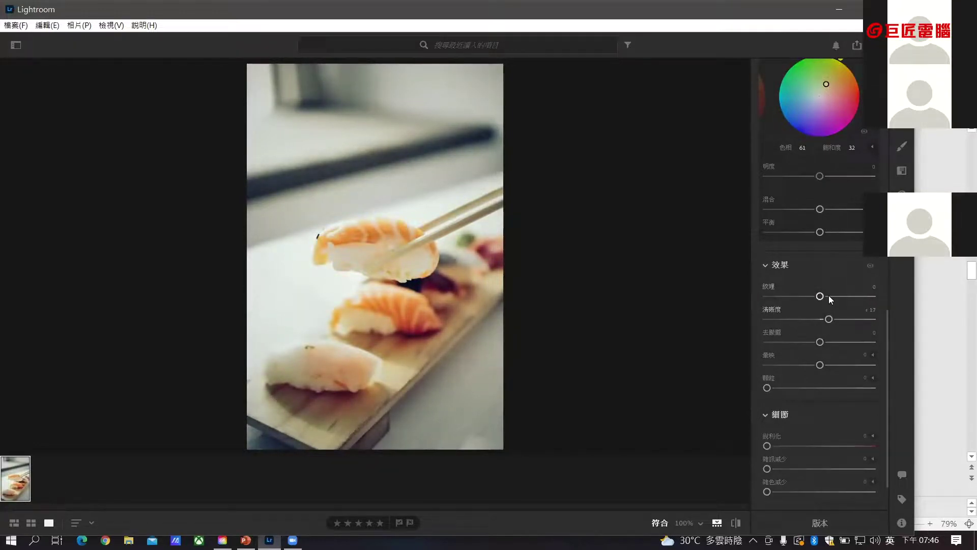
pyautogui.scroll(-1, 832, 297)
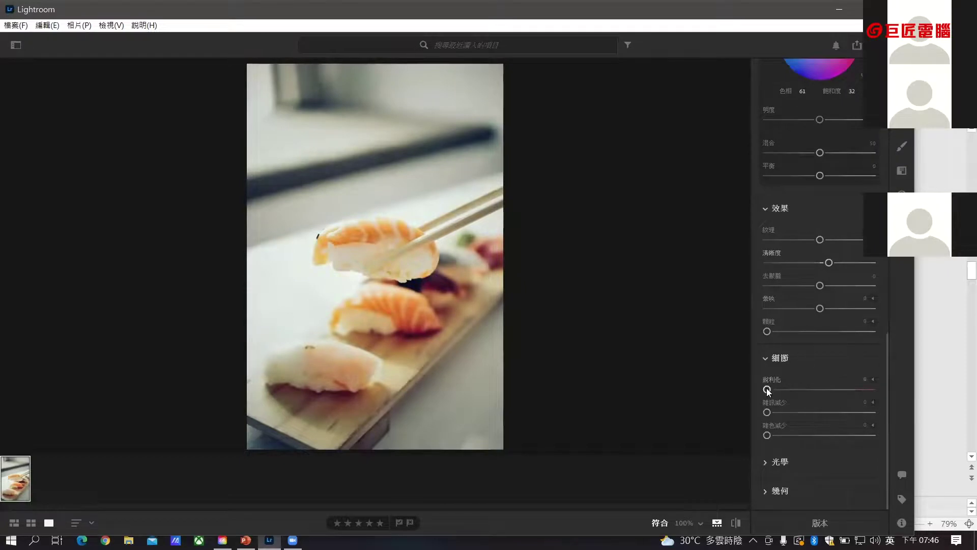
pyautogui.scroll(2, 806, 308)
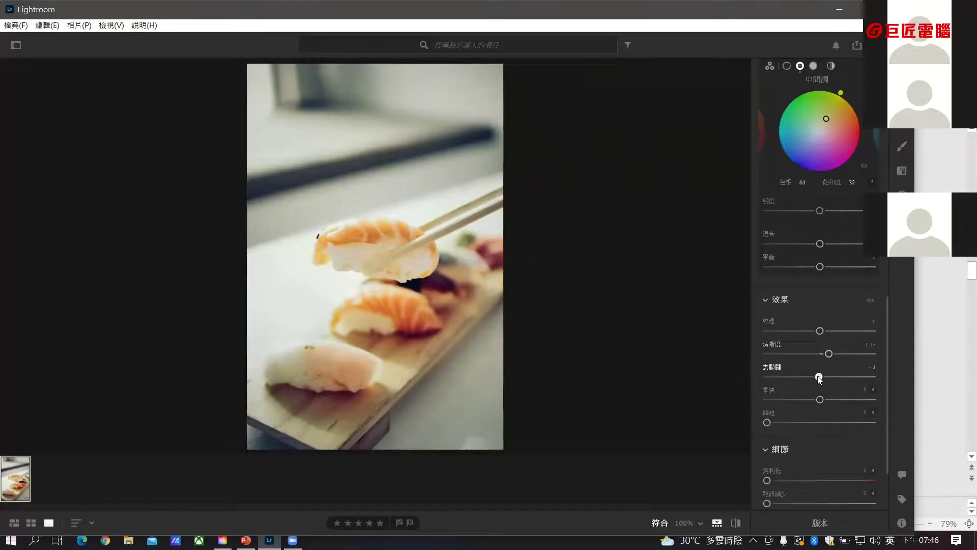
pyautogui.moveTo(819, 376); pyautogui.dragTo(809, 379)
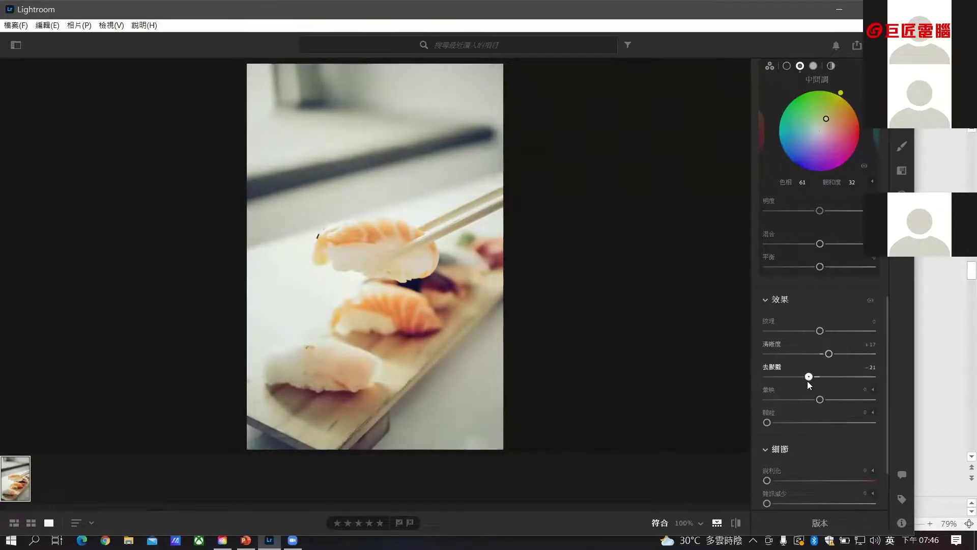
pyautogui.scroll(5, 830, 329)
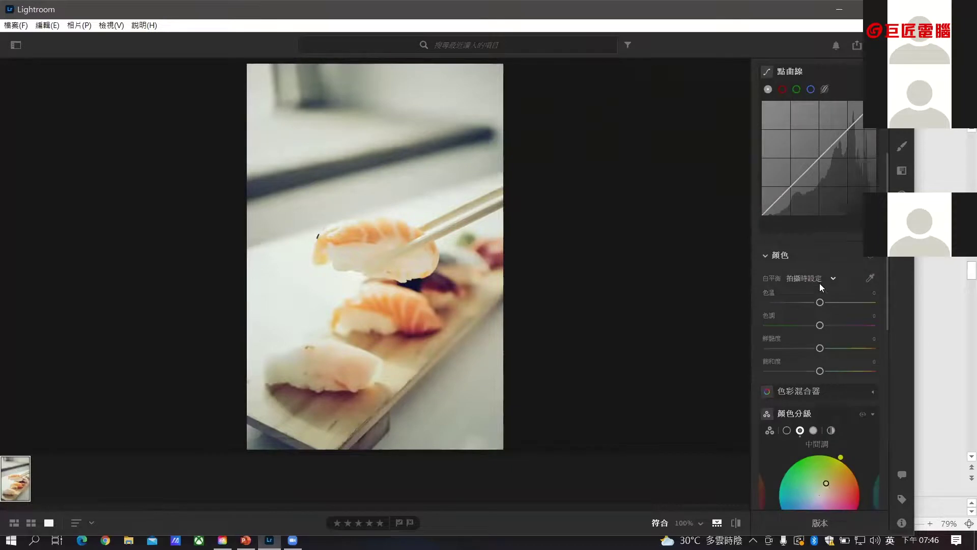
pyautogui.scroll(5, 820, 283)
pyautogui.scroll(-2, 814, 306)
pyautogui.moveTo(812, 312); pyautogui.dragTo(820, 302)
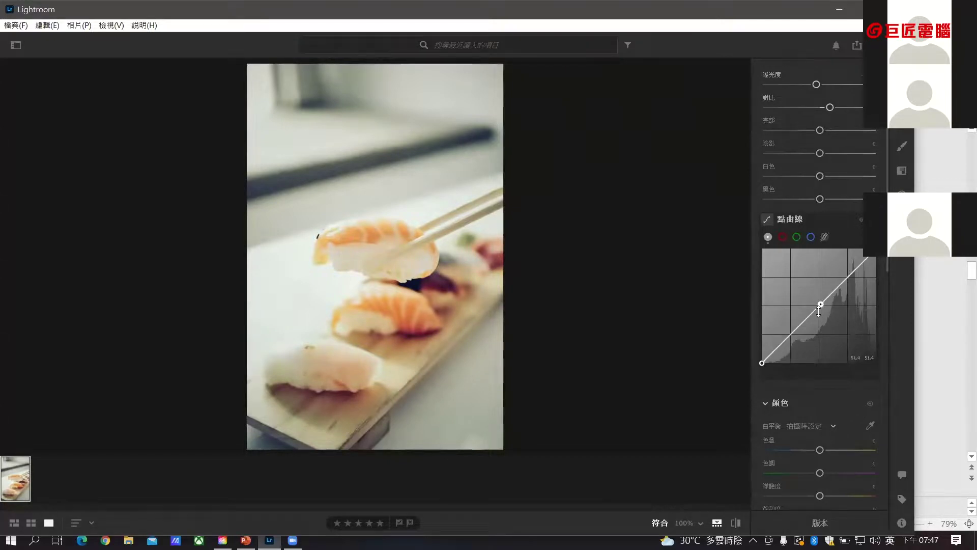
pyautogui.moveTo(818, 308); pyautogui.dragTo(817, 302)
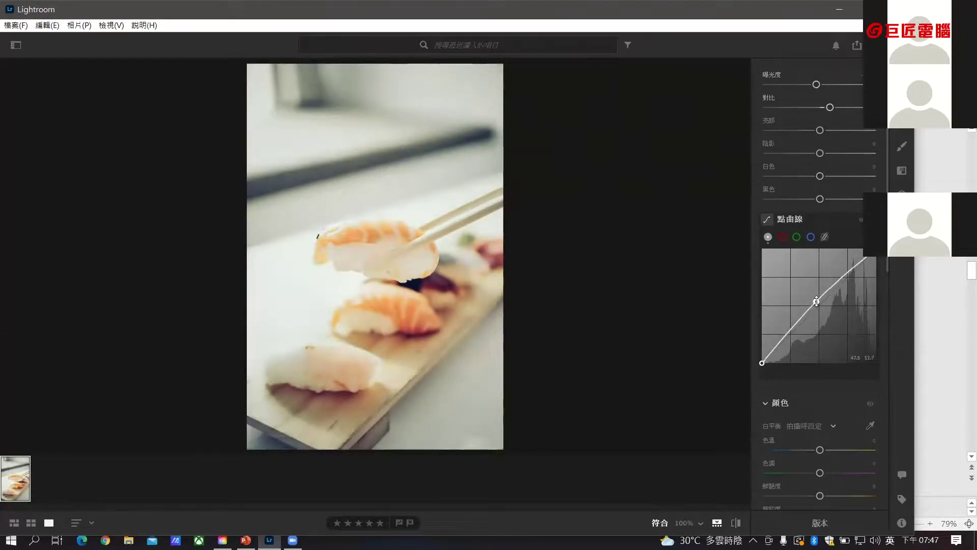
pyautogui.doubleClick(816, 301)
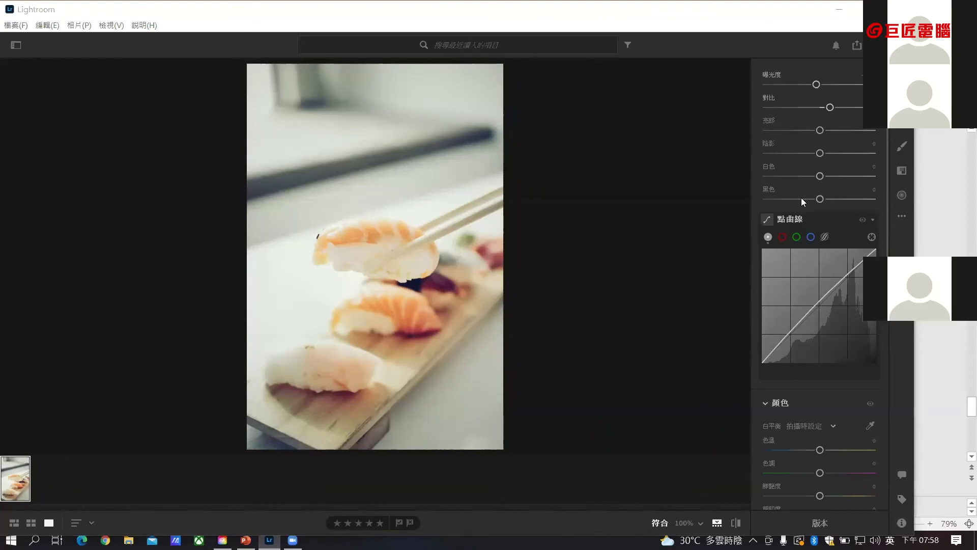
# Step: Bring the Lightroom editing window into focus, then switch to the other open program
pyautogui.click(126, 66)
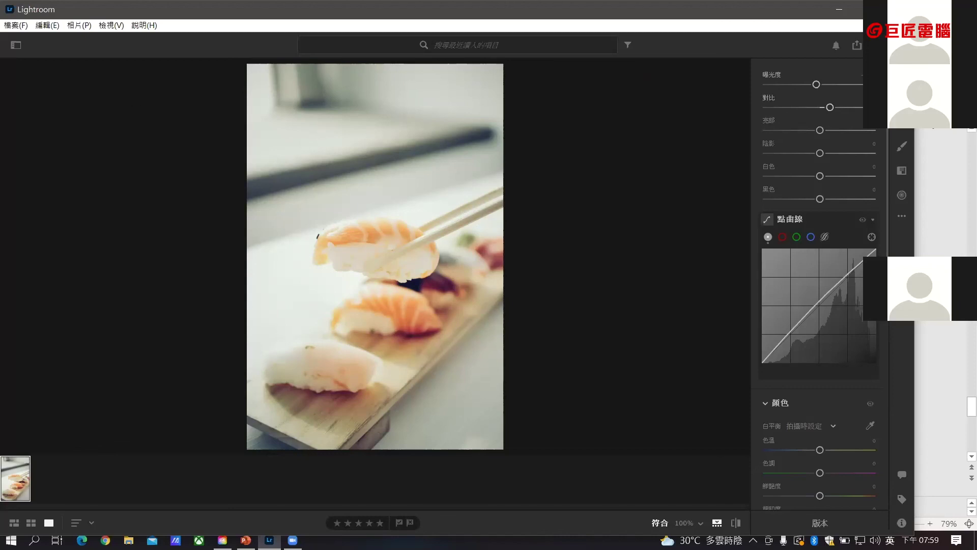
pyautogui.click(942, 135)
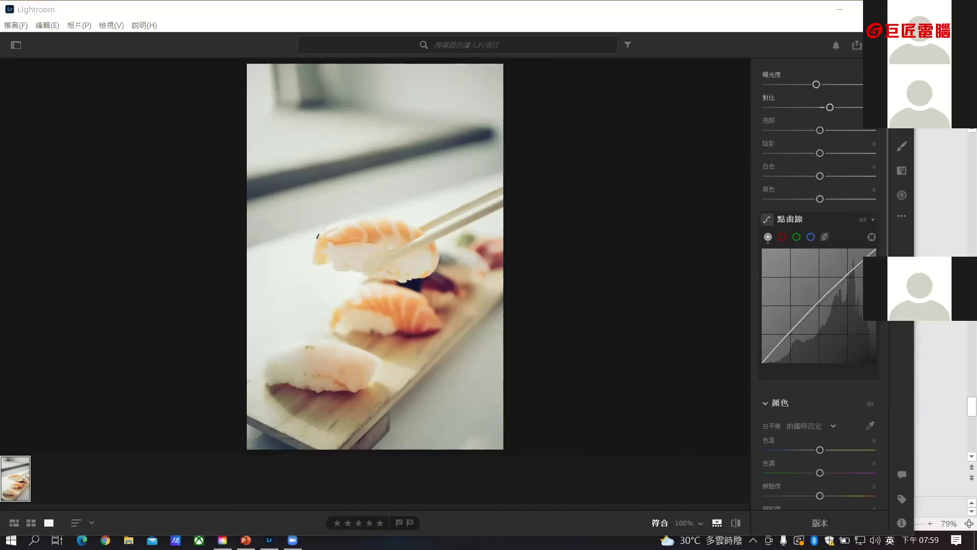